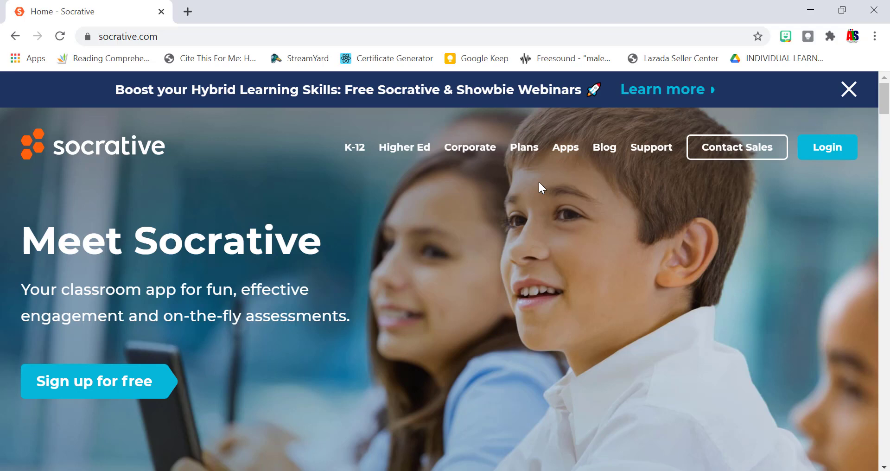
Choose Login in the socrative.com top navigation to show the login choices.
left_click(822, 149)
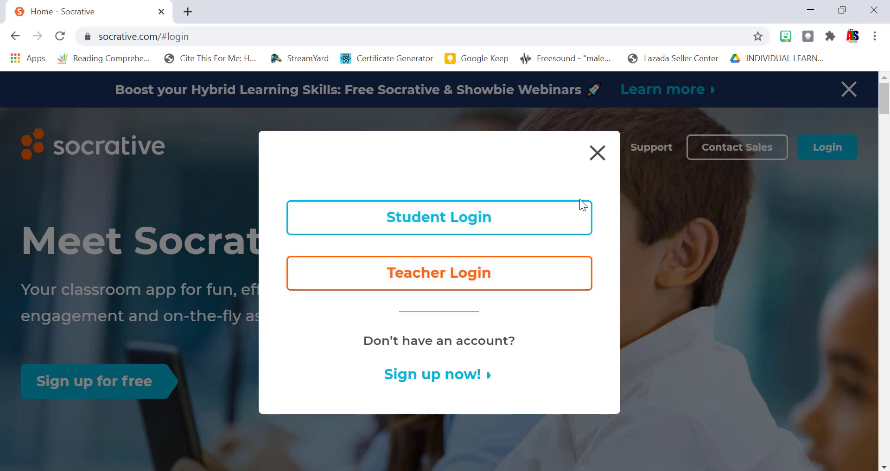
Open the new teacher account Profile form in a new tab, then return to the Home - Socrative tab.
left_click(423, 378)
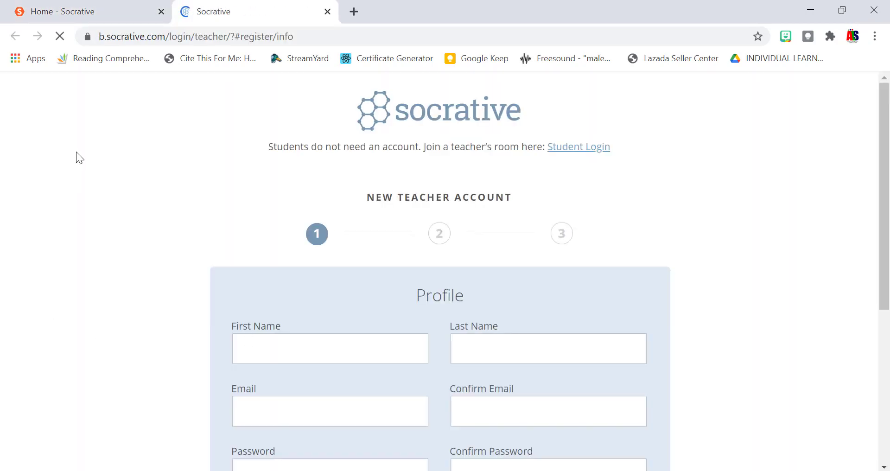
scroll(696, 149, "down", 2)
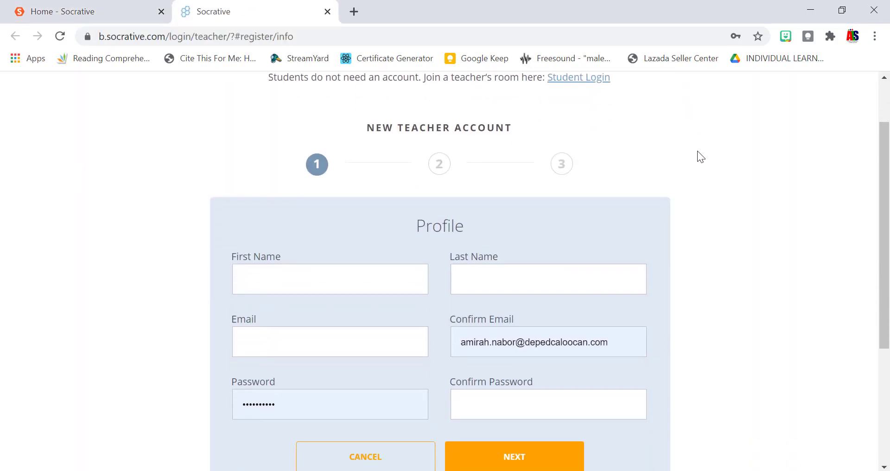
scroll(697, 151, "down", 1)
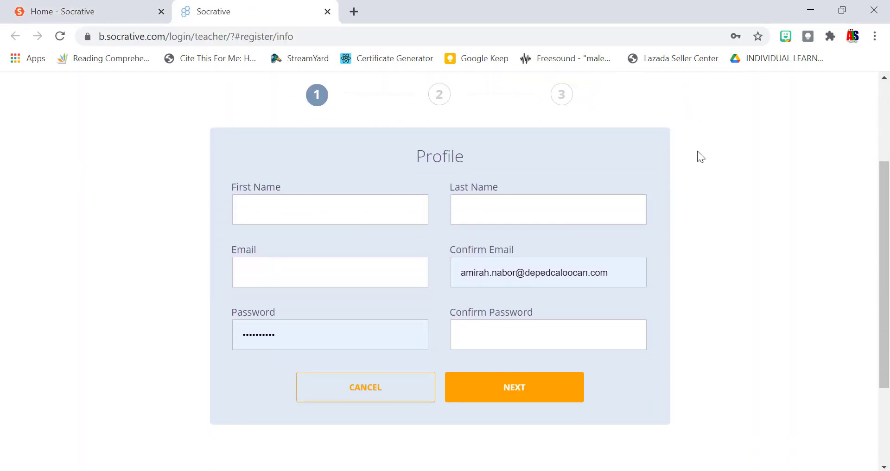
scroll(632, 140, "up", 3)
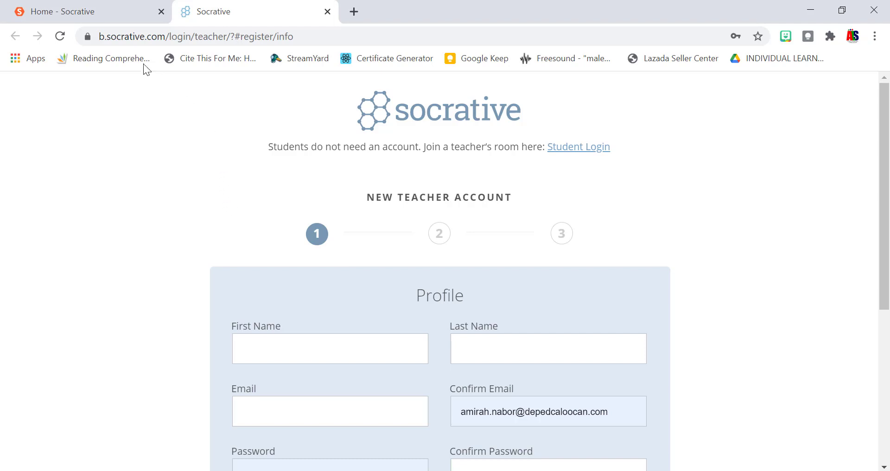
left_click(102, 8)
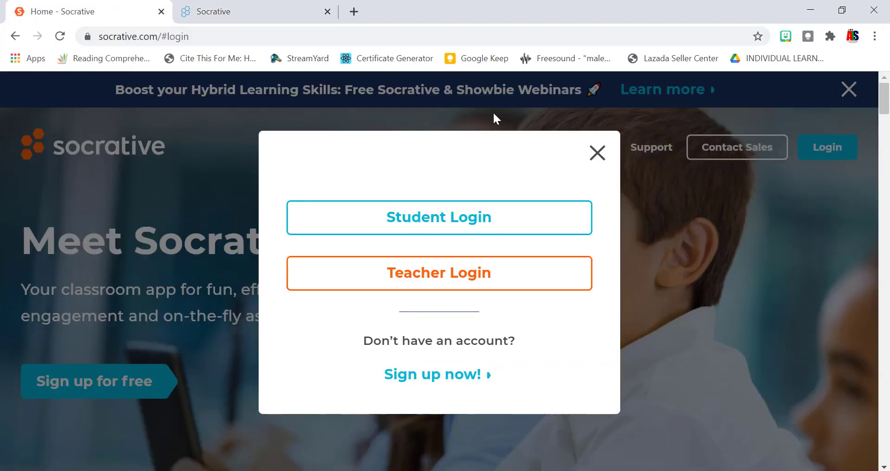
Choose Teacher Login and close the extra sign-up tab.
left_click(408, 276)
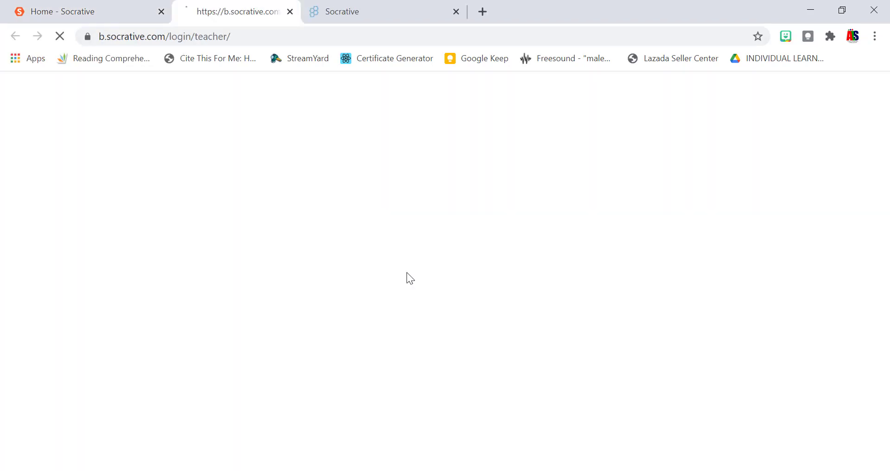
left_click(493, 11)
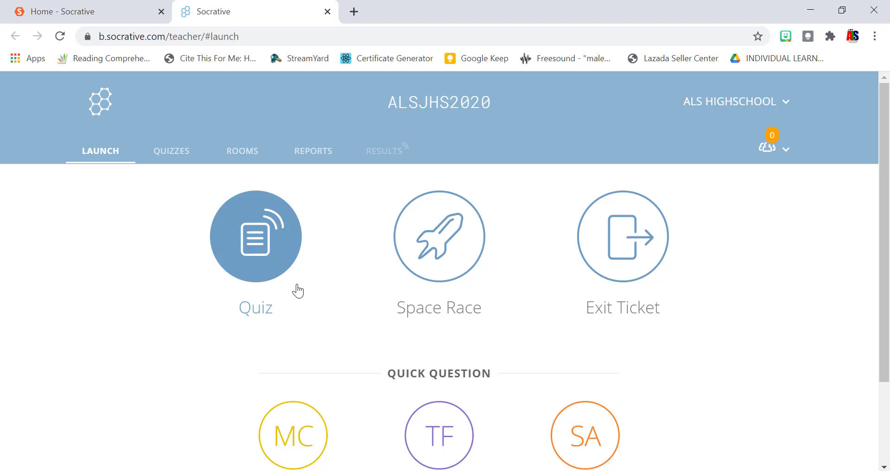
Start a brand-new quiz from the Quizzes list with Add Quiz > Create New.
scroll(371, 305, "down", 2)
scroll(370, 305, "up", 2)
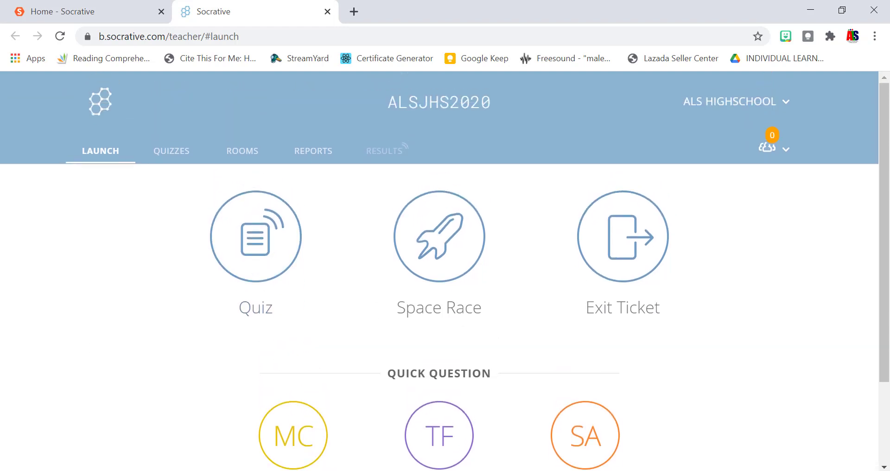
left_click(163, 152)
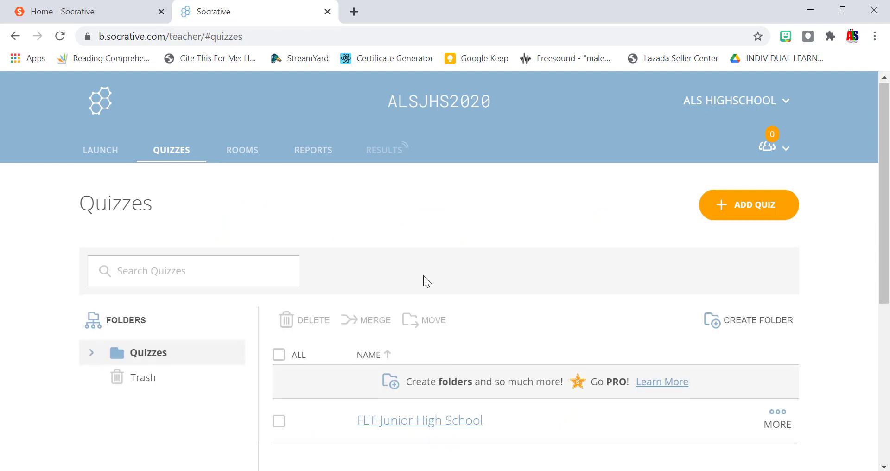
scroll(427, 281, "down", 1)
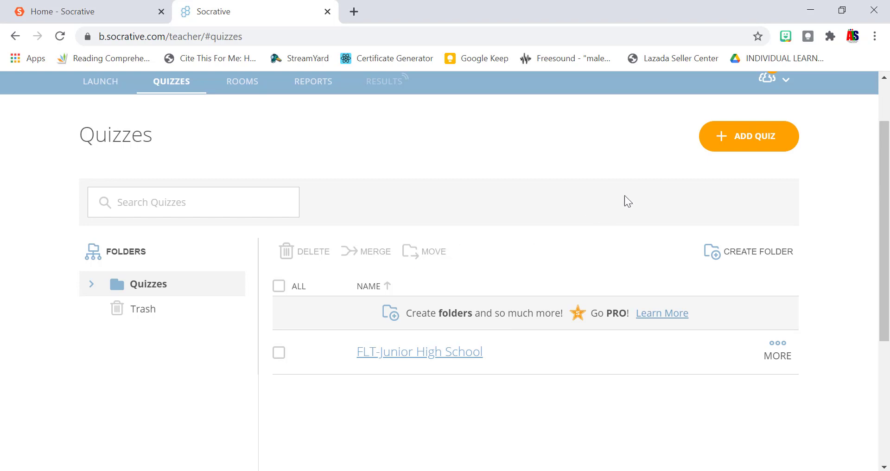
left_click(735, 145)
left_click(728, 175)
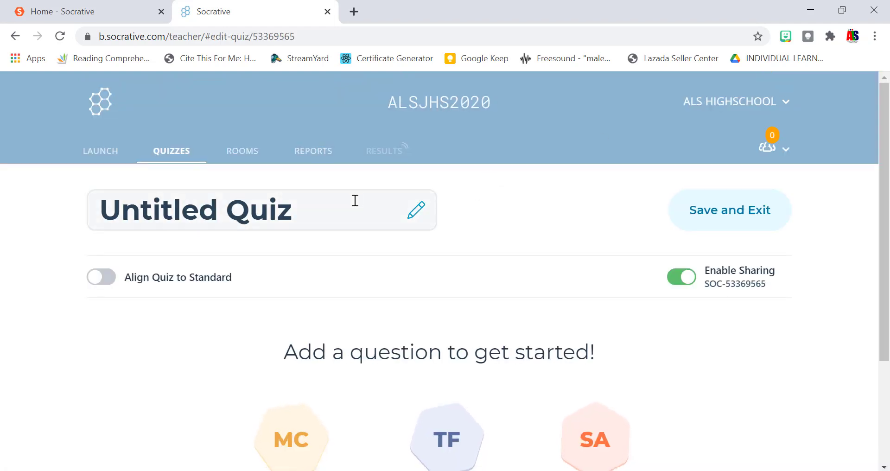
scroll(356, 200, "down", 1)
Title the quiz 'Summative Test' and add a multiple-choice question.
left_click(361, 154)
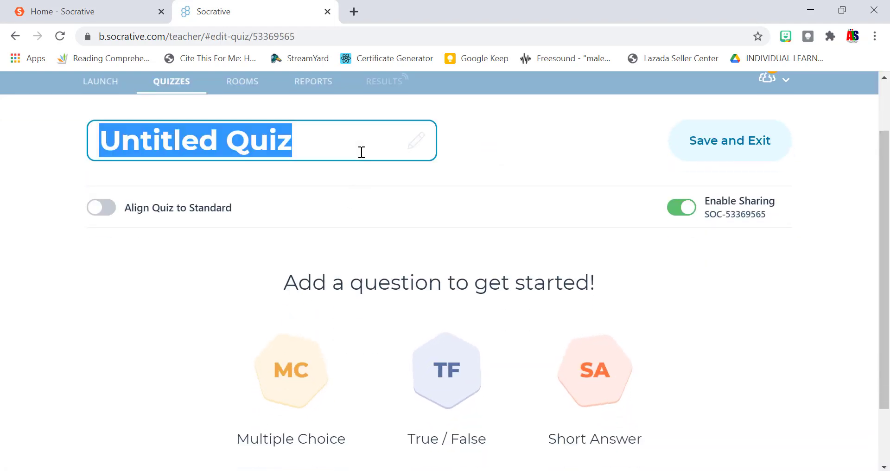
key("BackSpace")
type("Su")
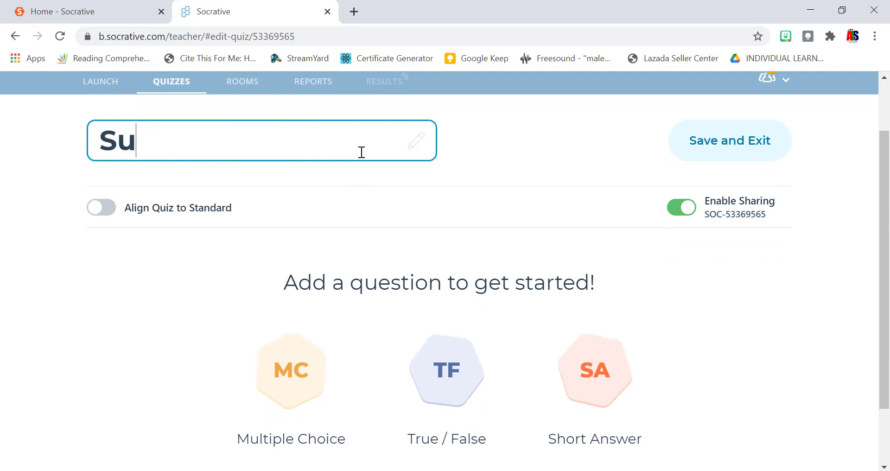
type("mmative Test")
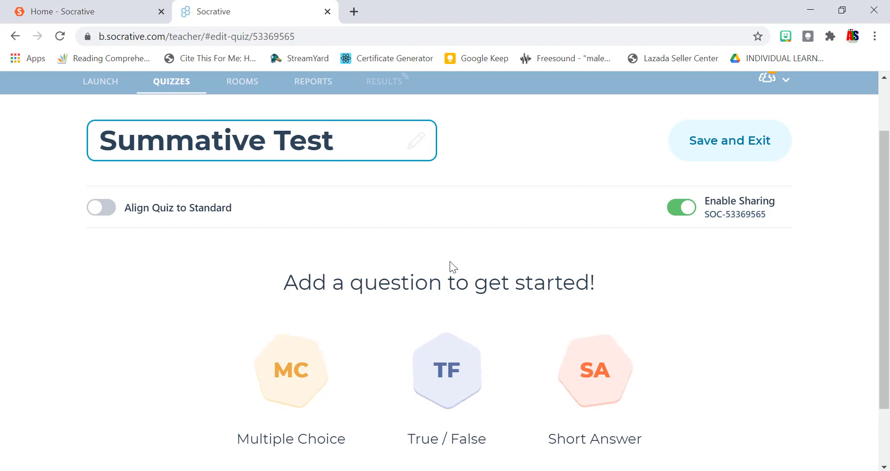
scroll(450, 262, "down", 2)
left_click(316, 300)
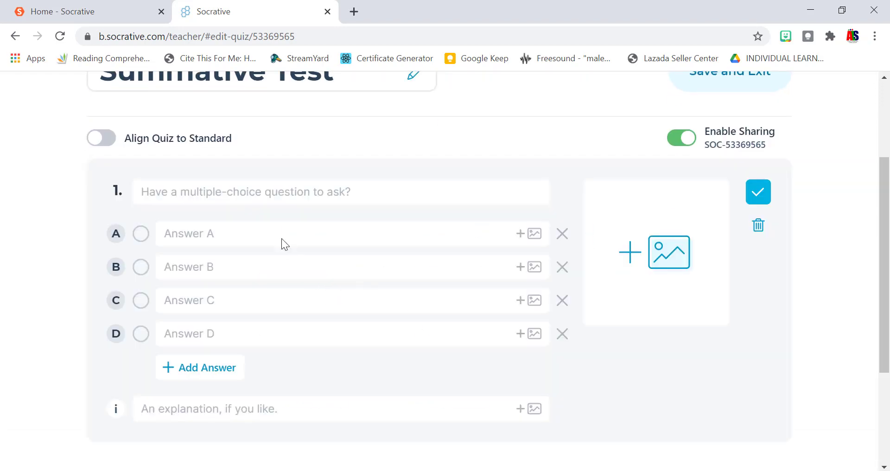
Enter question 1's text 'Ang ating pambansang bayani ay si'.
left_click(263, 193)
type("ANo an")
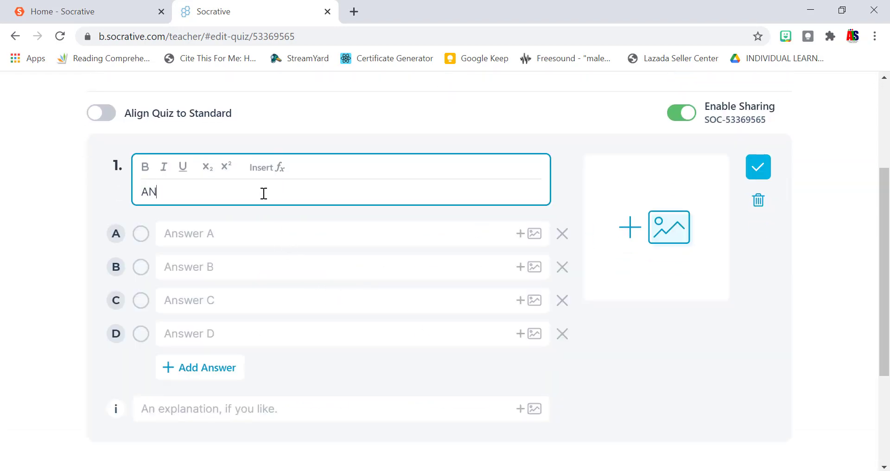
key("BackSpace")
key("BackSpace")
key("BackSpace")
key("BackSpace")
key("BackSpace")
key("BackSpace")
type("Ang at")
type("ing pamba")
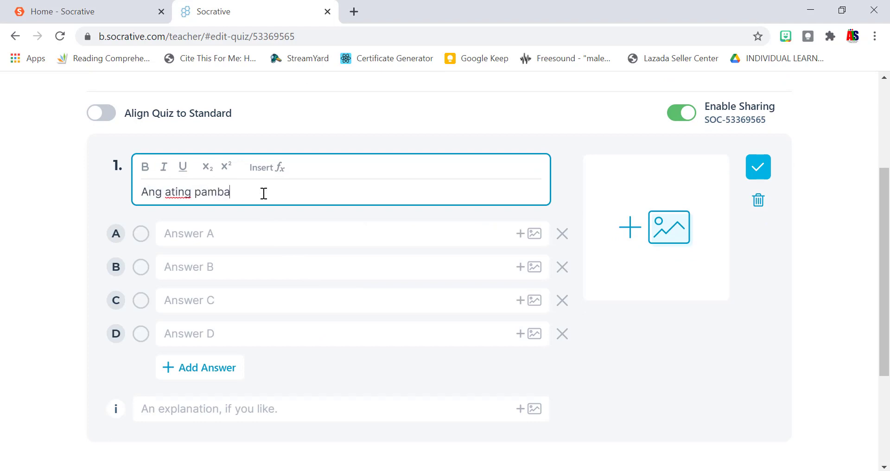
type("nsang bayani ay si")
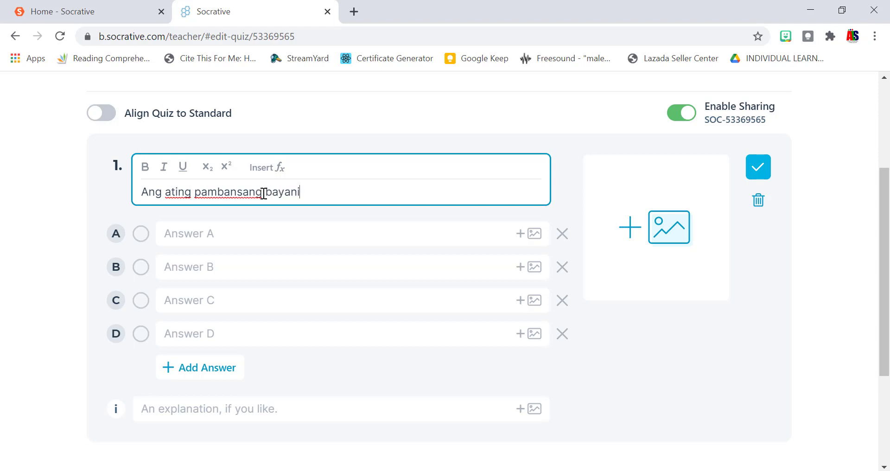
Fill answers A and B with 'Jose Rizal' and 'Andres Benifacio'.
left_click(303, 233)
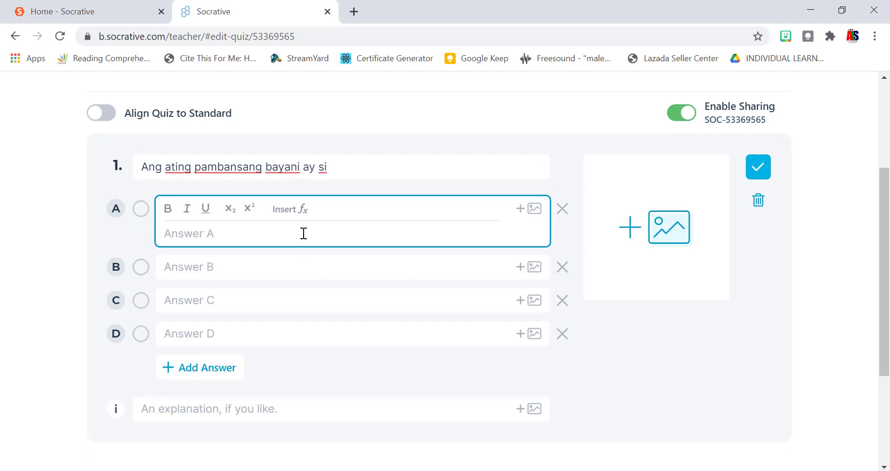
type("JOse R")
key("BackSpace")
key("BackSpace")
key("BackSpace")
key("BackSpace")
key("BackSpace")
type("ose Ruizal")
left_click(207, 237)
key("BackSpace")
left_click(217, 265)
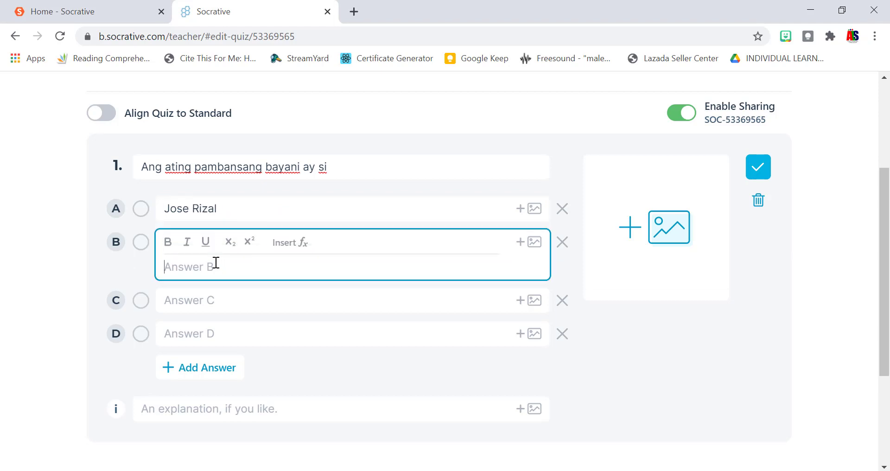
type("Andres Benifacio")
left_click(228, 304)
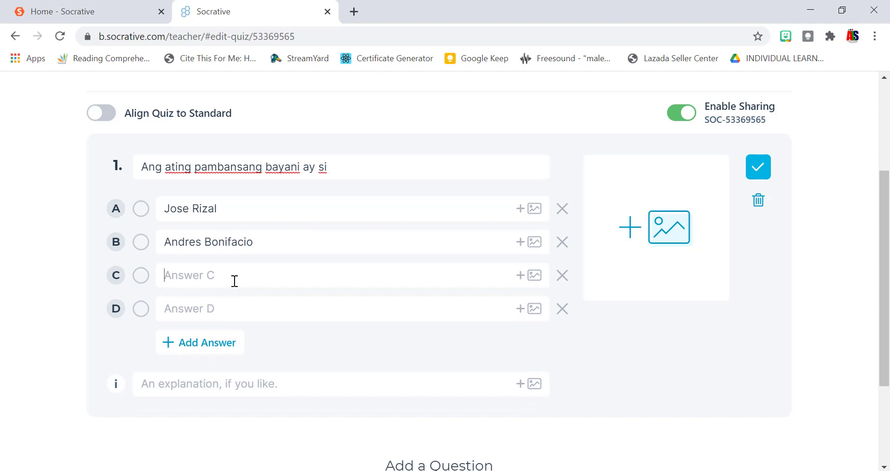
Fill answers C and D with 'Manuel Quezon' and 'Gregorio Del Pilar'.
left_click(234, 281)
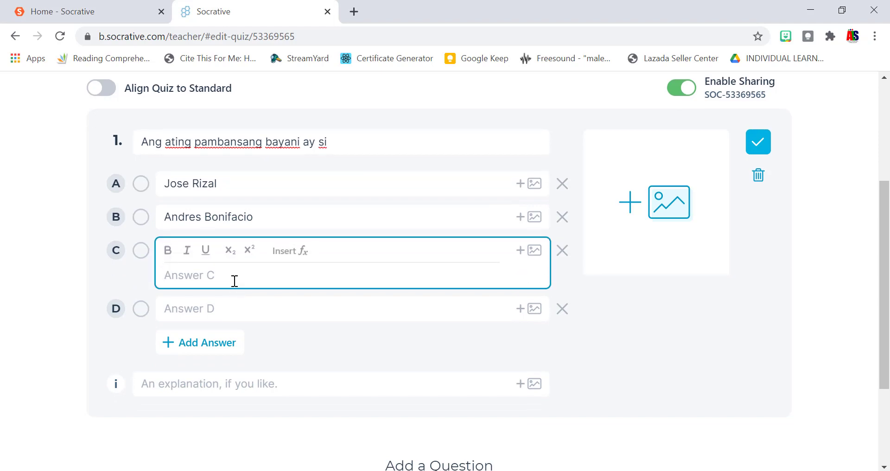
type("Manuel Quezon")
left_click(235, 308)
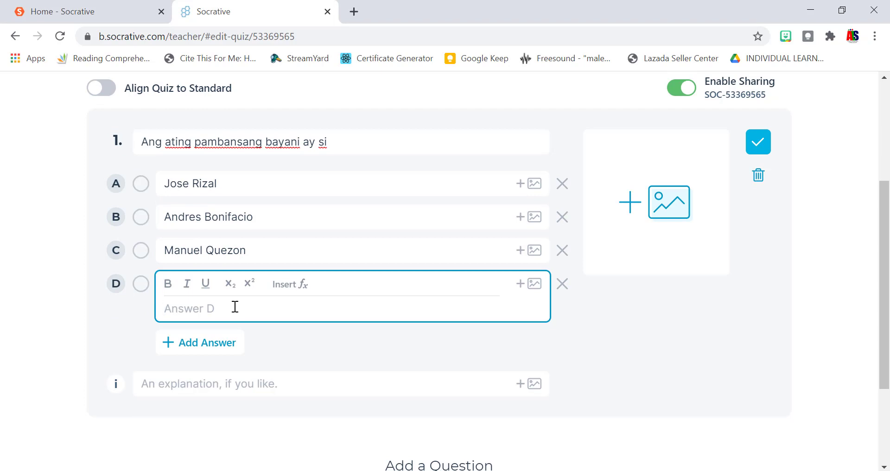
type("Gregorio Del Pilar")
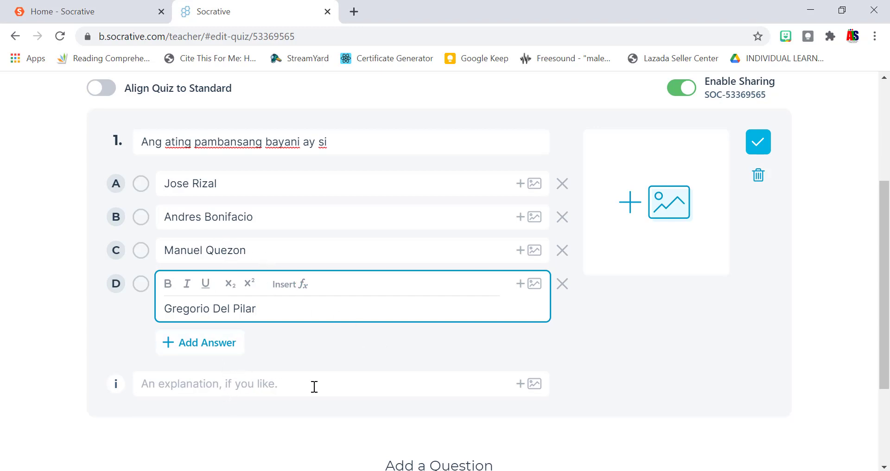
Remove the empty extra choices E and F and mark Jose Rizal as correct.
left_click(190, 347)
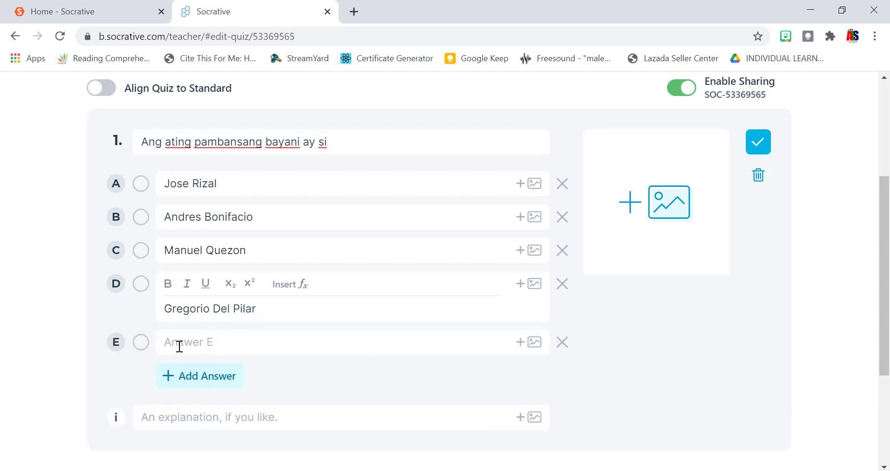
left_click(200, 380)
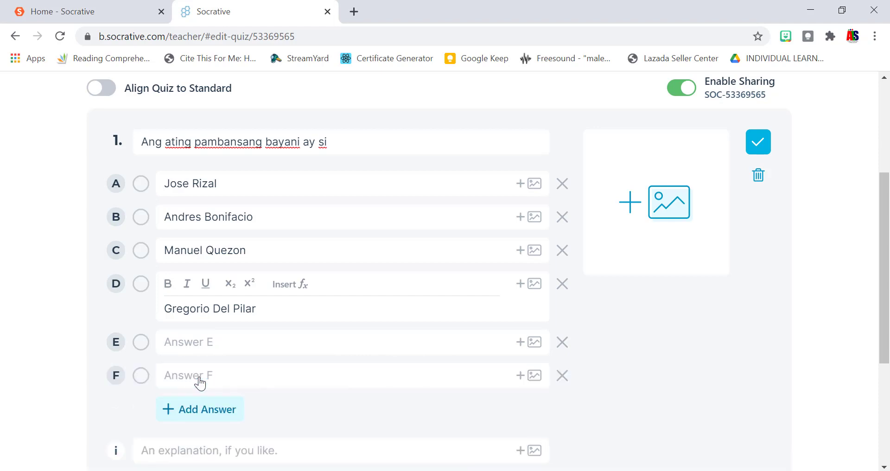
left_click(563, 343)
left_click(565, 346)
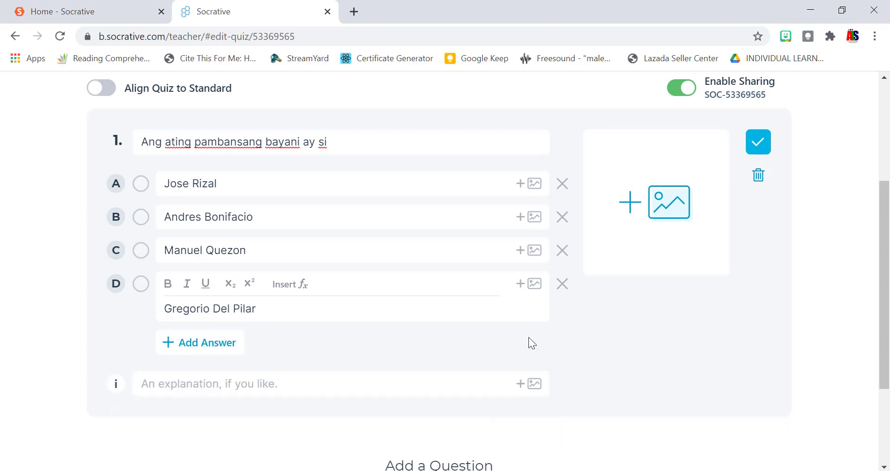
left_click(751, 307)
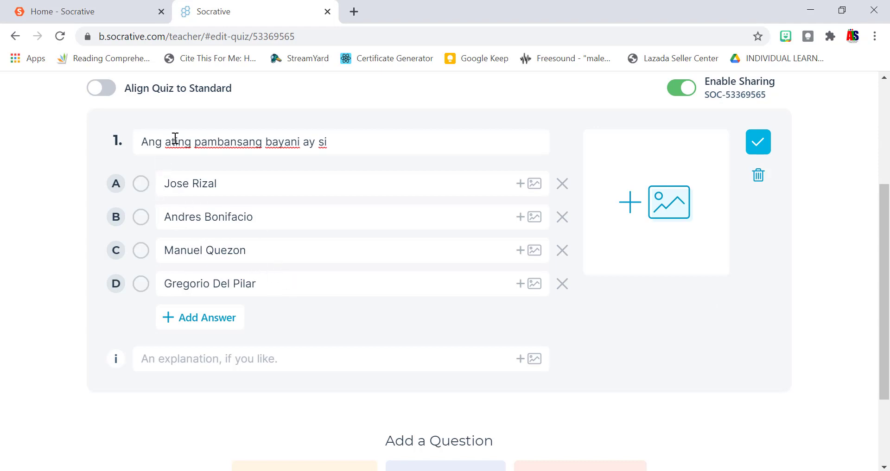
left_click(141, 183)
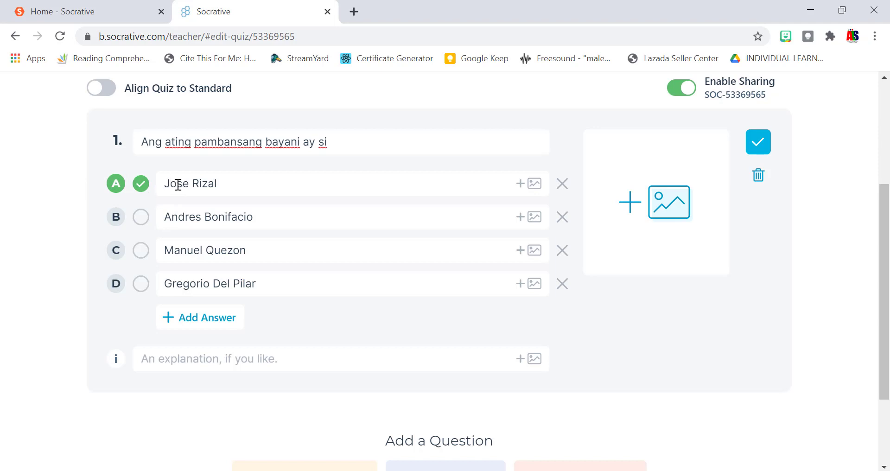
Attach Picture1, the illustration of a person reading a book, as question 1's image.
left_click(649, 207)
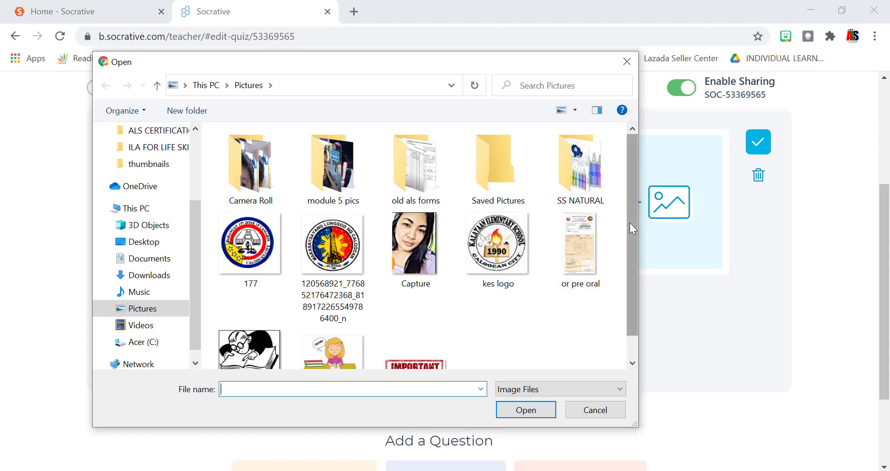
scroll(628, 222, "down", 2)
left_click(250, 332)
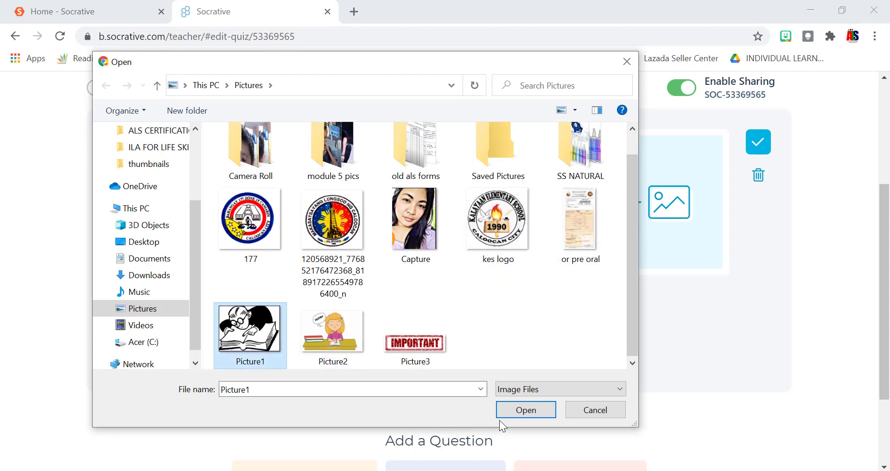
left_click(516, 410)
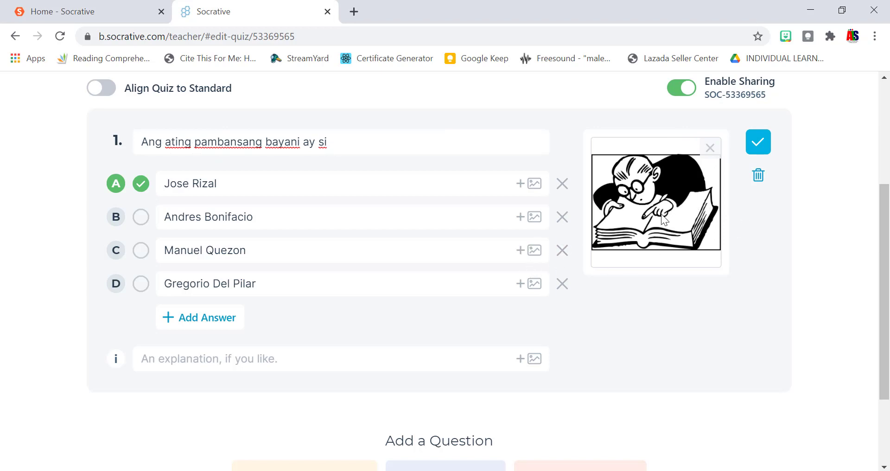
scroll(652, 217, "down", 1)
scroll(650, 216, "up", 1)
scroll(651, 216, "down", 1)
scroll(743, 389, "down", 1)
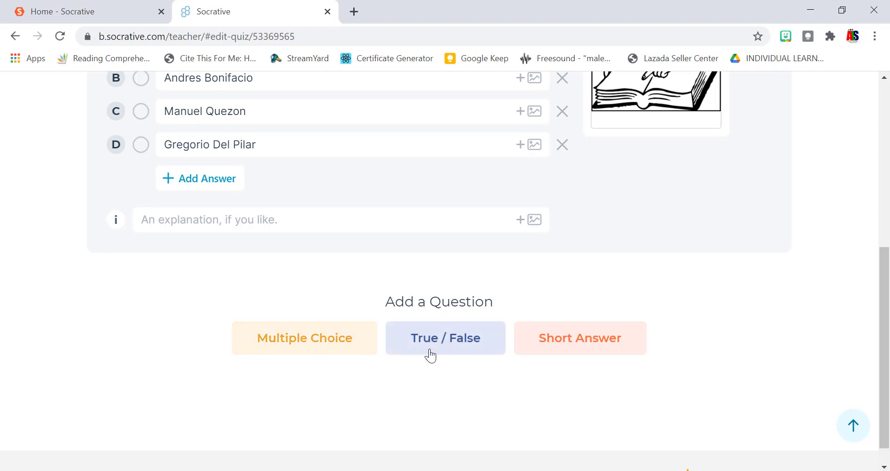
Add a True/False question 'Ipinanganak si Dr, Rizal sa Laguna.' with True as the answer.
left_click(476, 350)
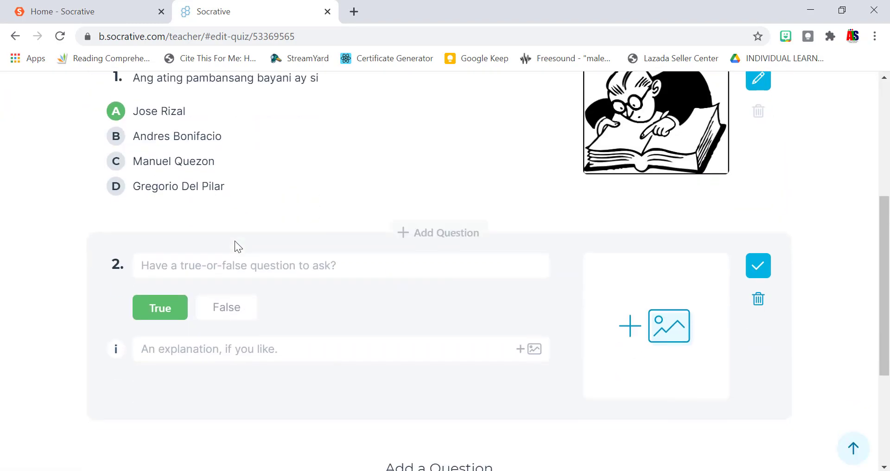
left_click(229, 259)
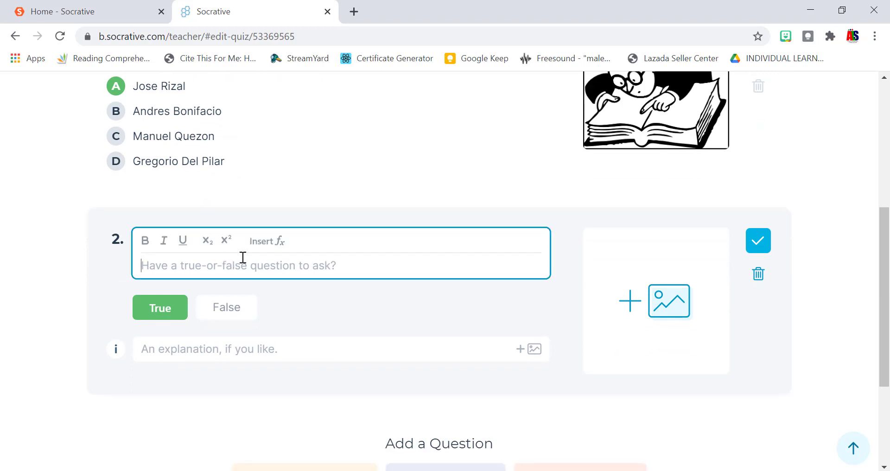
type("Ipinanganak")
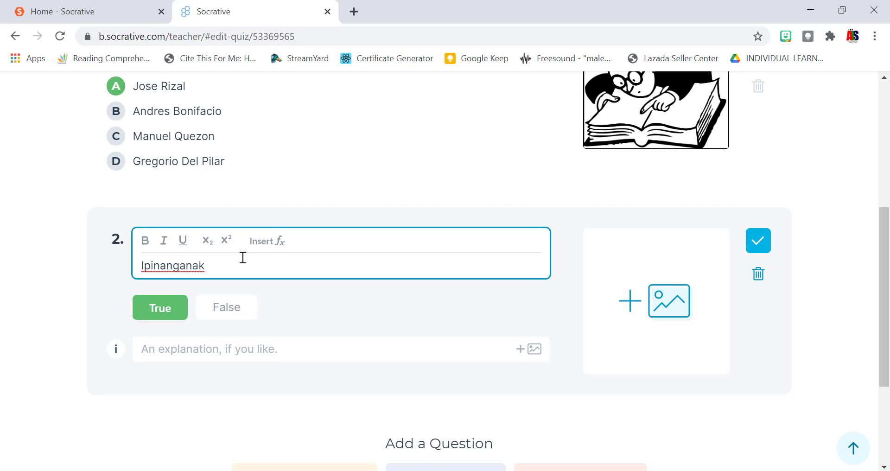
type(" si Dr, Rizal sa Laguna")
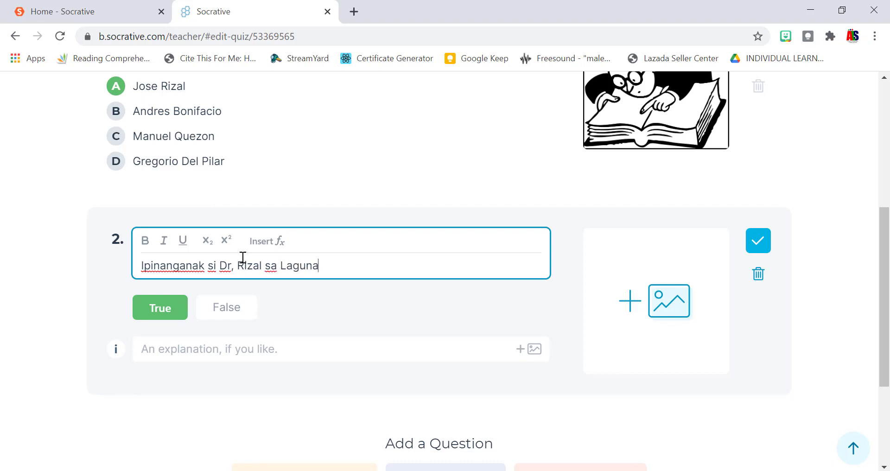
type(".")
left_click(170, 311)
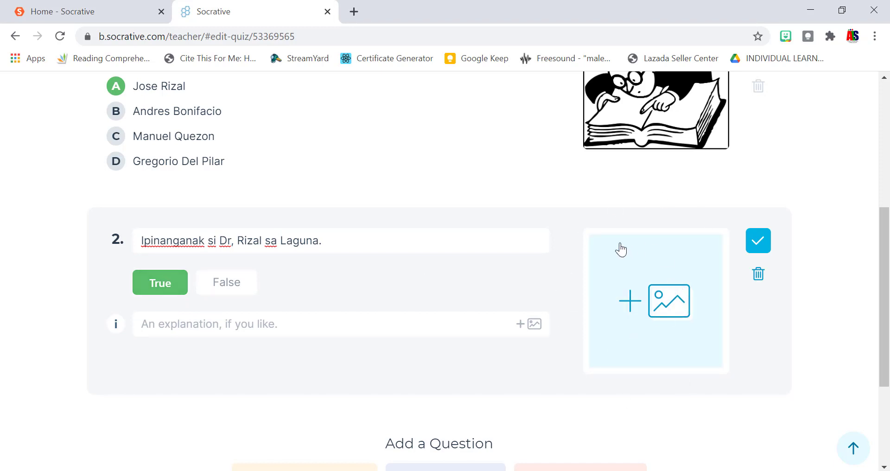
scroll(603, 311, "down", 2)
scroll(604, 318, "down", 2)
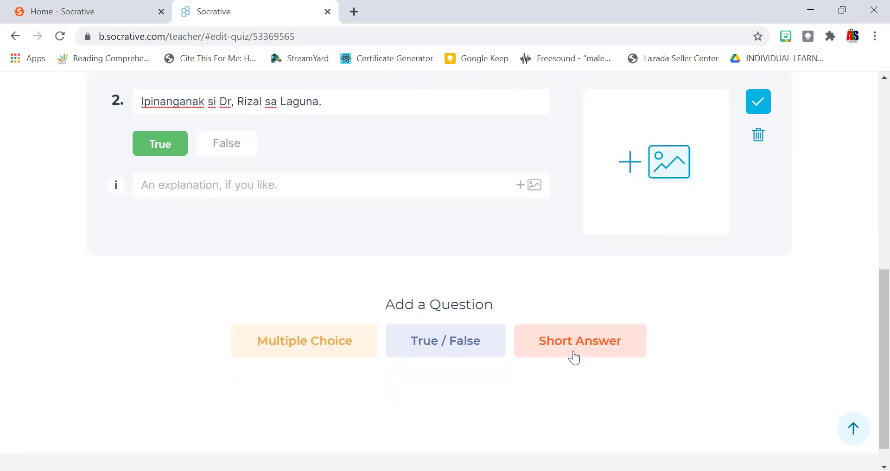
left_click(575, 355)
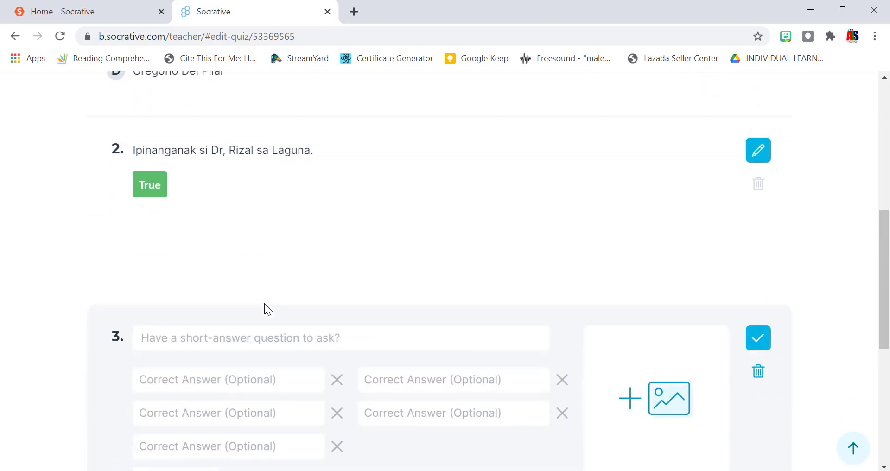
Type question 3's text 'Ang ating pambansang bayani ay si'.
left_click(269, 337)
scroll(413, 338, "down", 3)
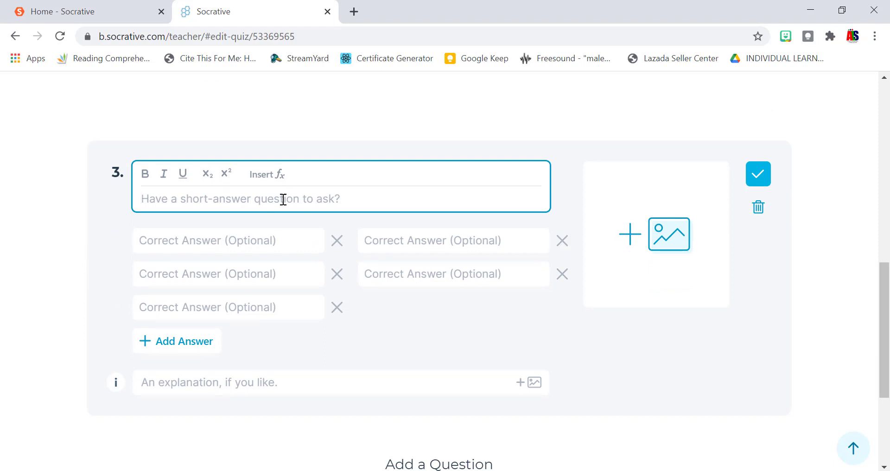
type("Ang a")
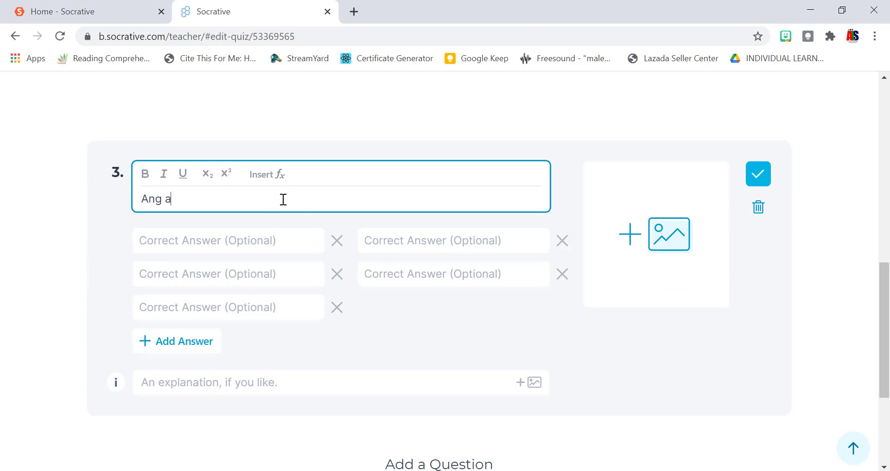
type("ting pa")
key("BackSpace")
type("pambansan")
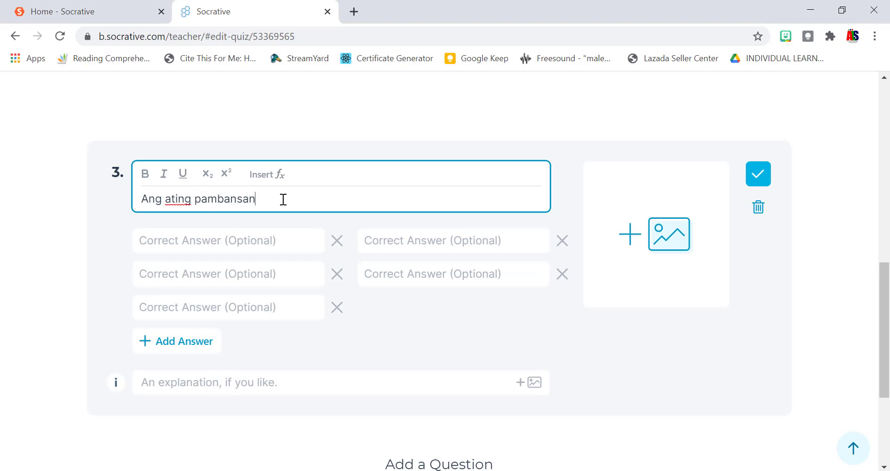
type("g bayani ay si")
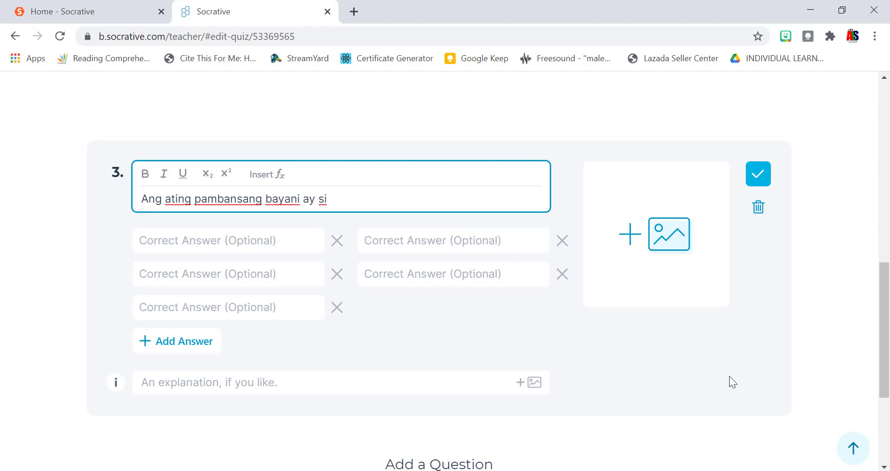
left_click(813, 330)
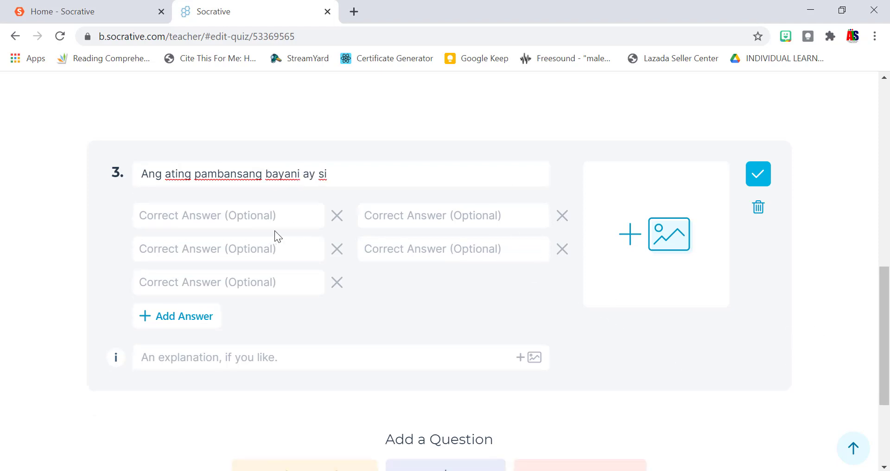
Enter accepted answers 'Jose Rizal', 'Dr. Jose Rizal' and 'Dr. Jose P. Rizal'.
left_click(307, 214)
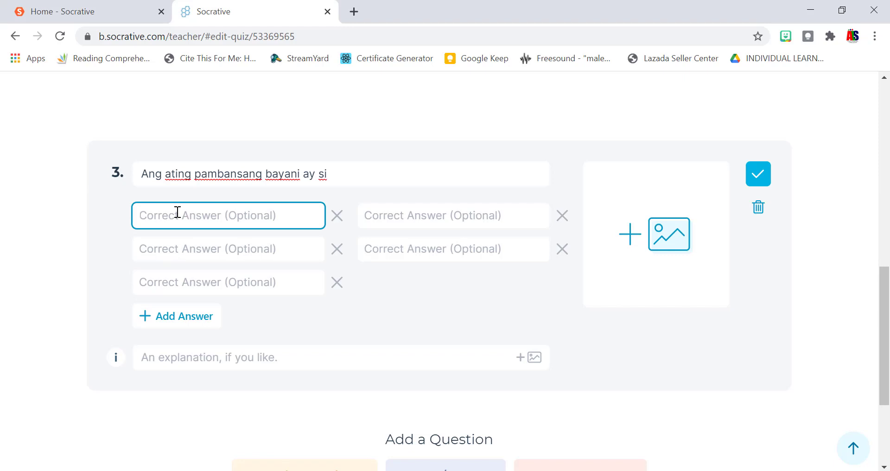
type("Jose Rizal")
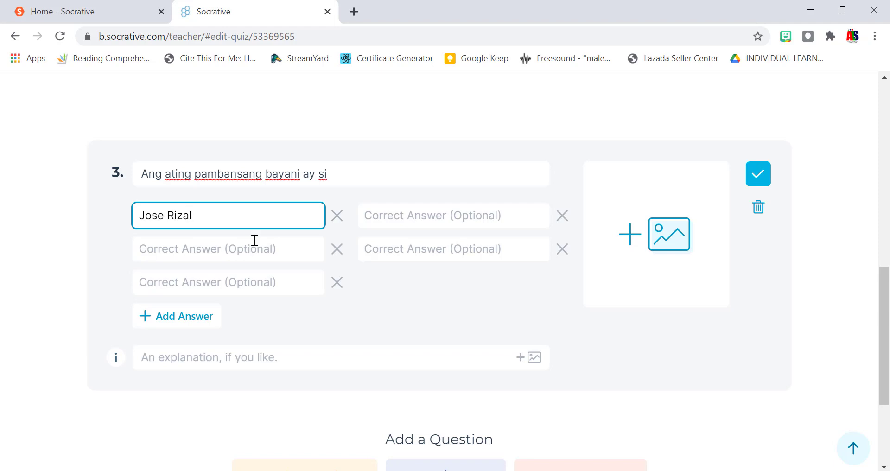
left_click(248, 254)
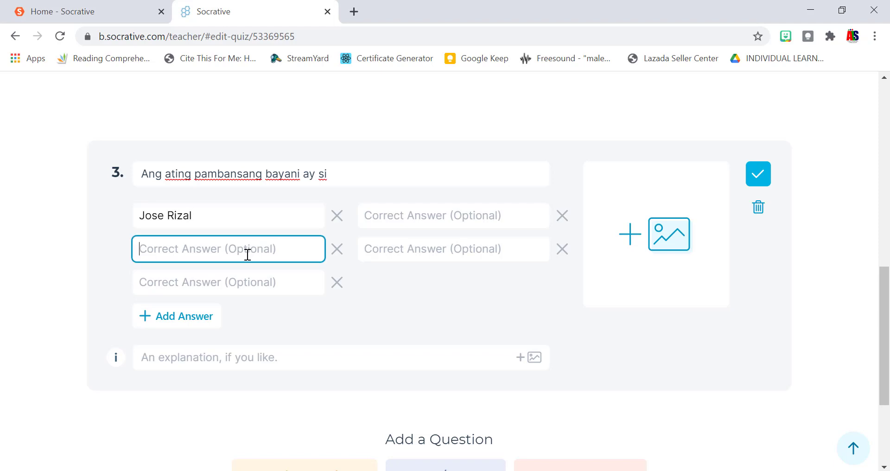
type("Dr. ")
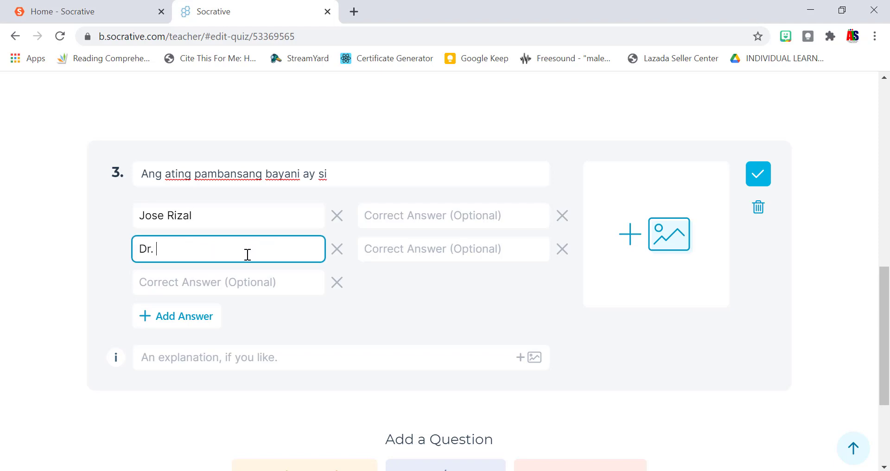
type("Jose Rizal")
left_click(250, 279)
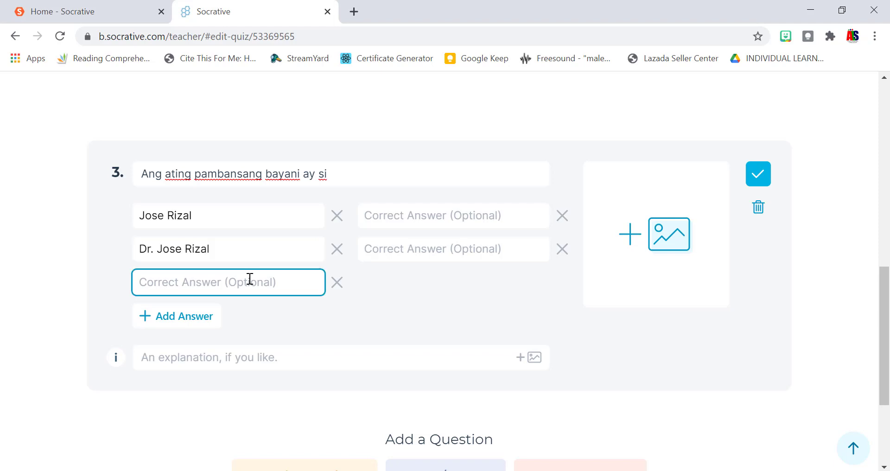
type("Dr. Jose")
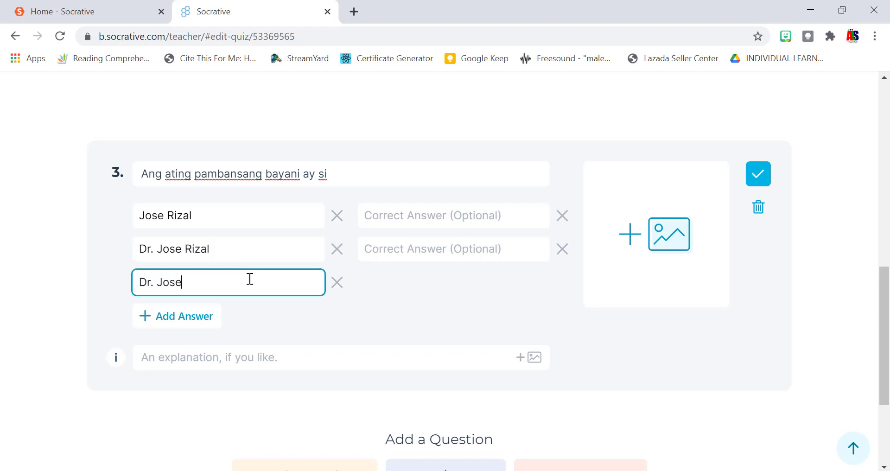
type(" P. Rizal")
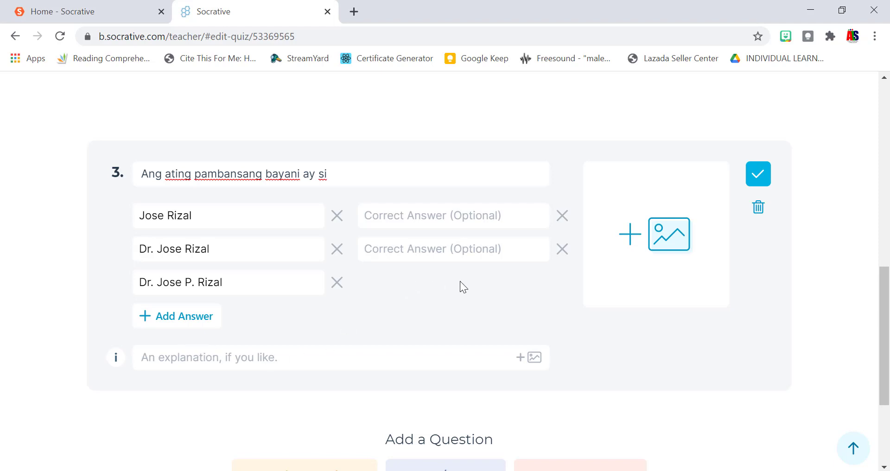
Return to the top of the Summative Test quiz and choose Save and Exit.
scroll(641, 228, "down", 2)
scroll(641, 228, "up", 2)
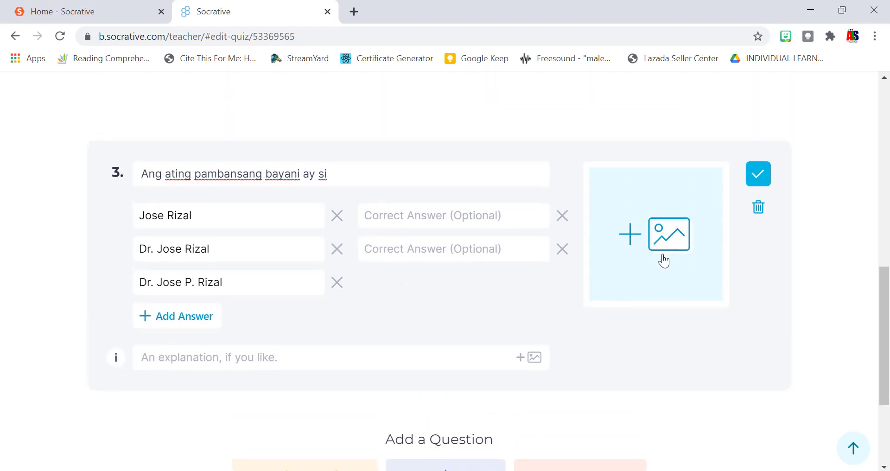
scroll(664, 261, "up", 10)
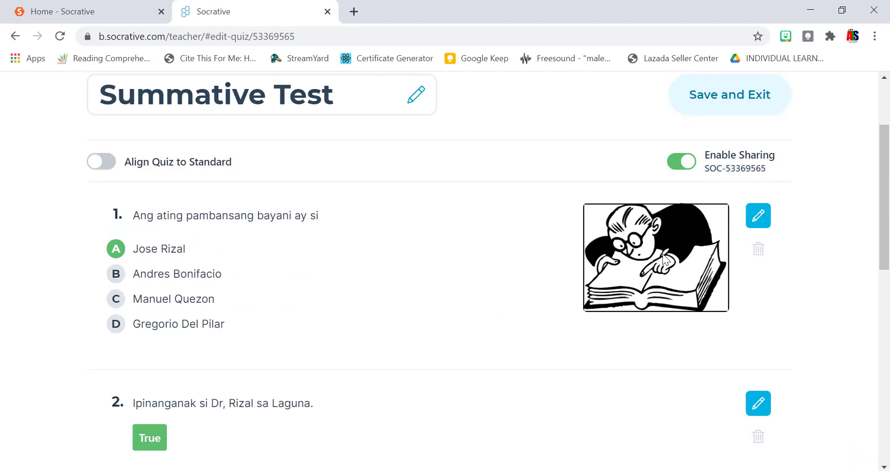
scroll(664, 254, "down", 10)
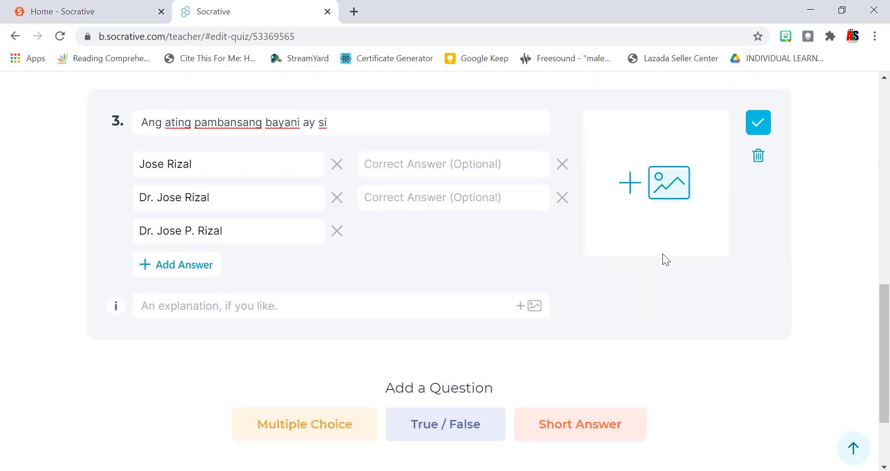
scroll(663, 254, "up", 10)
scroll(663, 255, "down", 10)
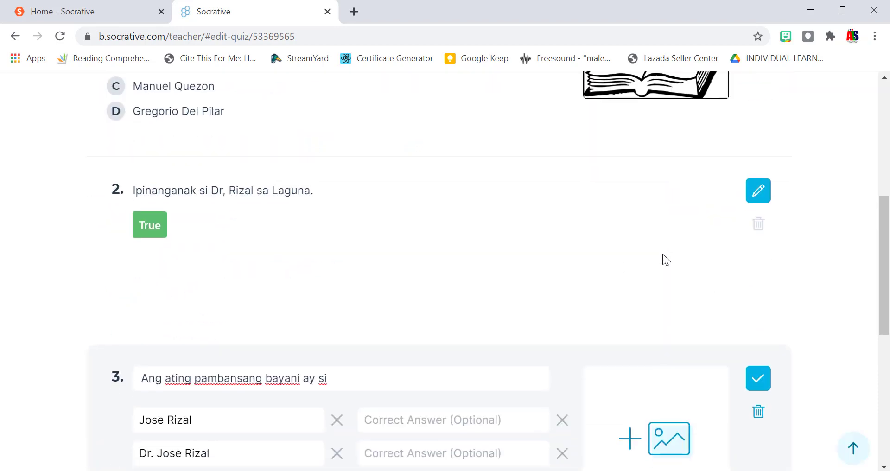
scroll(663, 254, "up", 10)
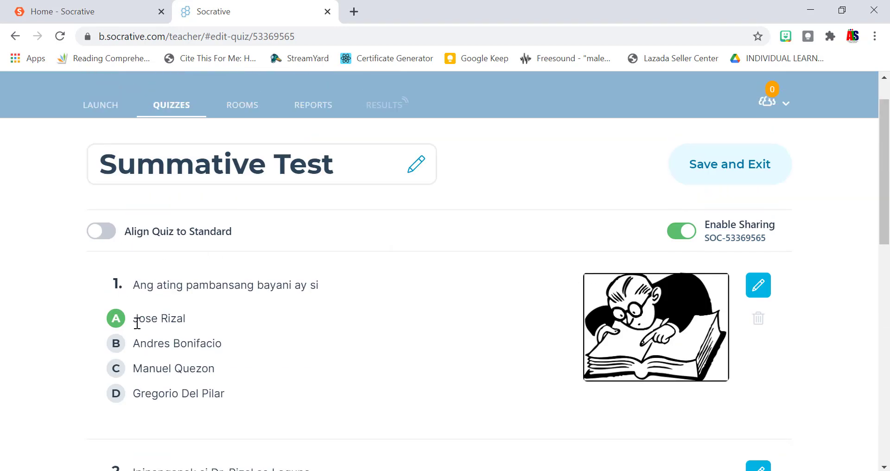
scroll(373, 282, "down", 2)
scroll(374, 282, "up", 2)
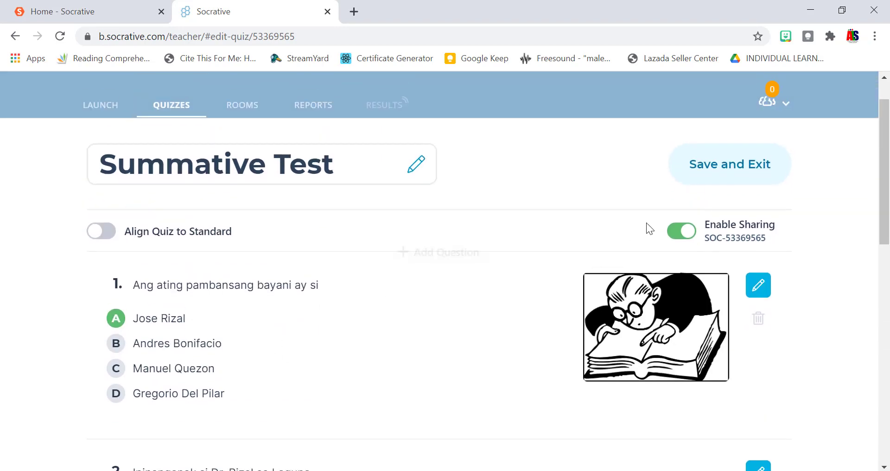
left_click(720, 182)
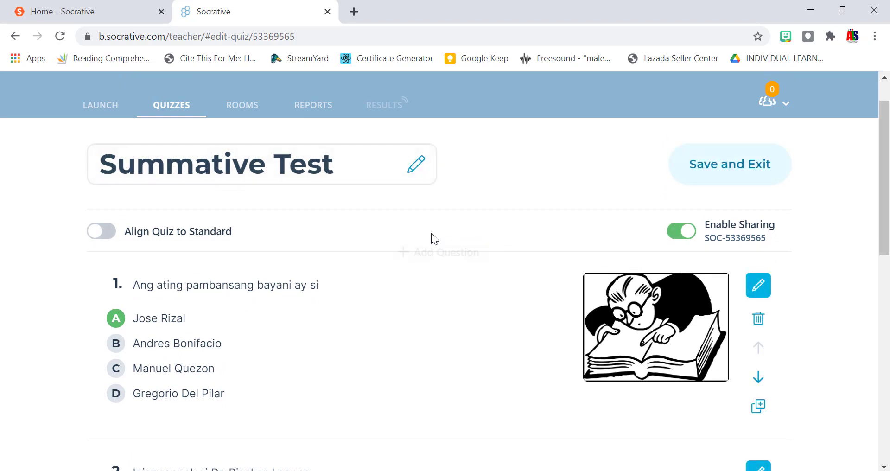
scroll(494, 227, "down", 1)
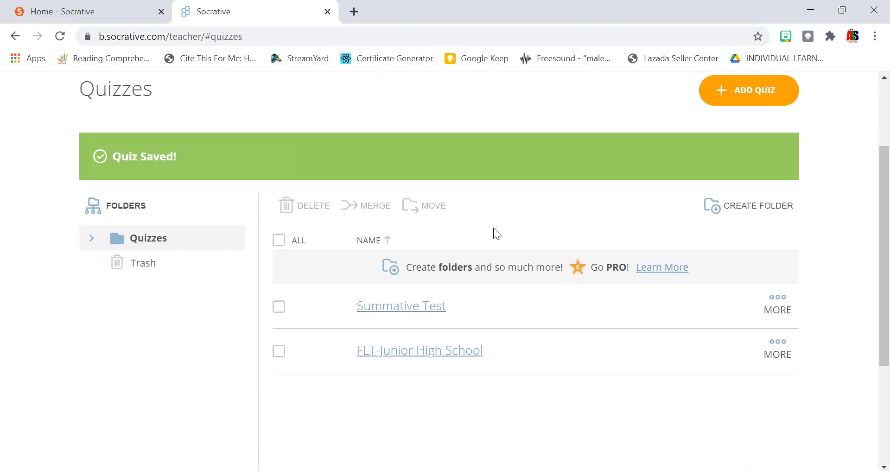
scroll(320, 190, "up", 1)
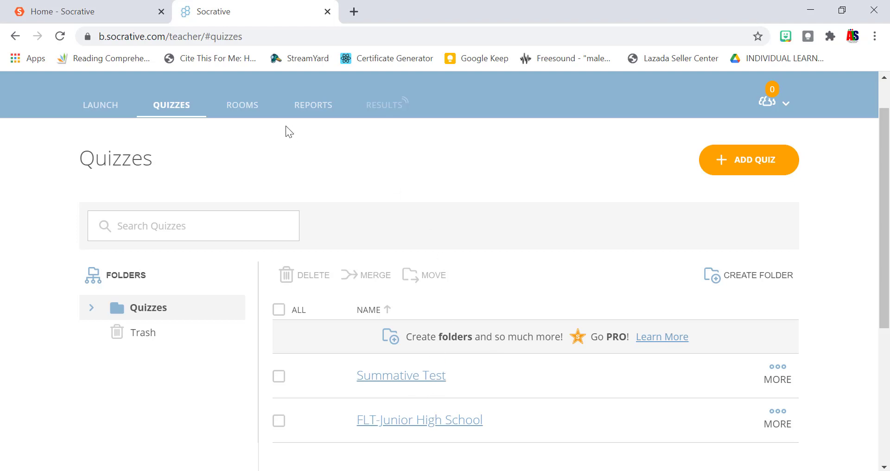
left_click(251, 115)
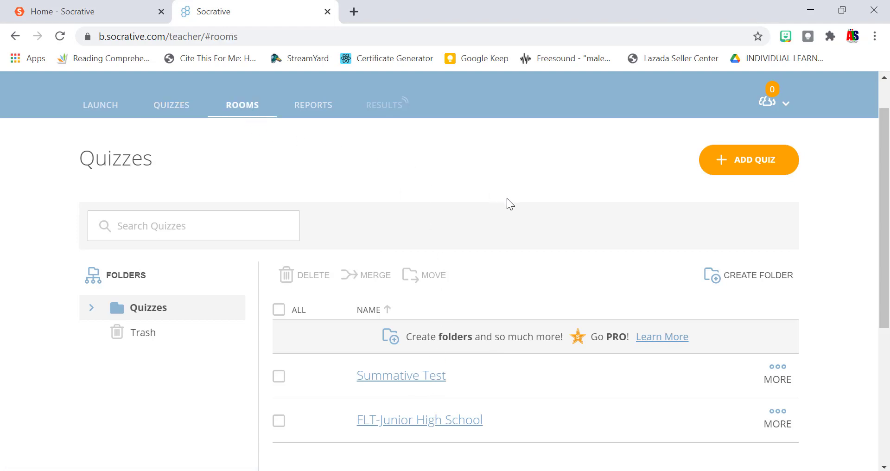
scroll(508, 190, "down", 1)
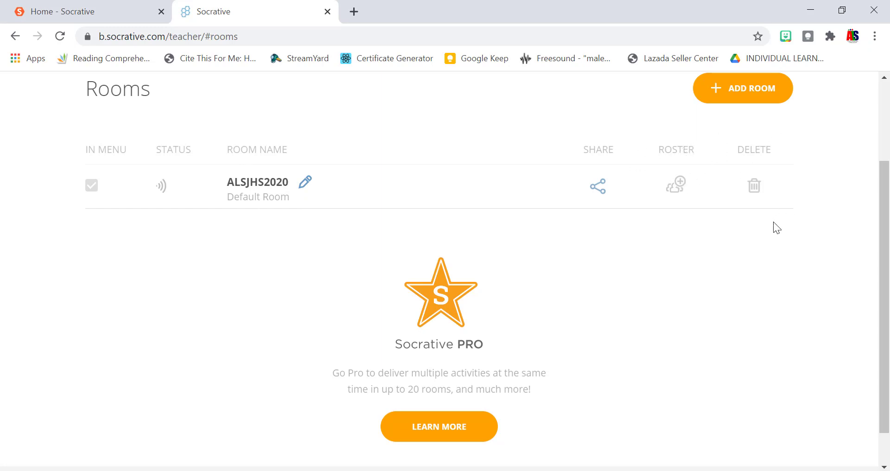
left_click(12, 36)
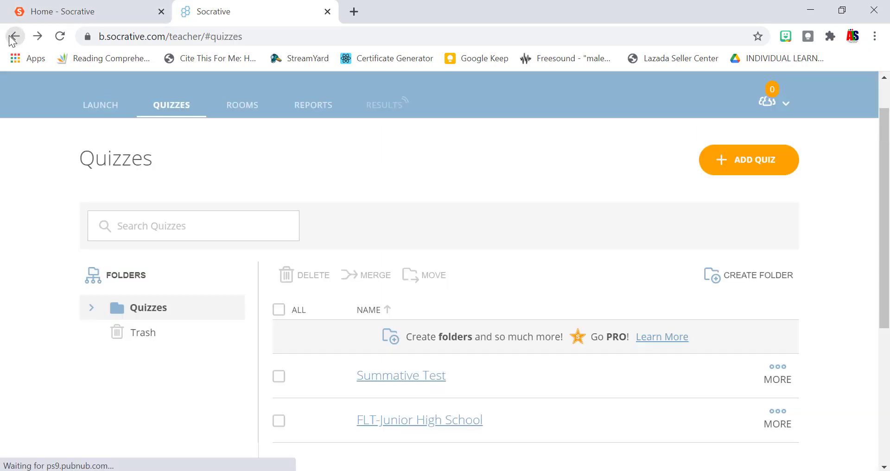
scroll(427, 358, "down", 2)
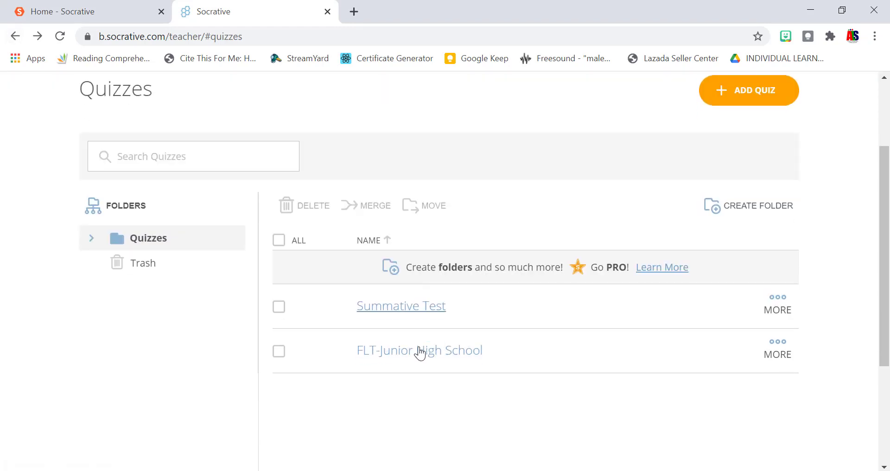
scroll(419, 351, "up", 3)
Start launching a quiz, pick Summative Test, and advance to delivery method and settings.
scroll(280, 207, "down", 1)
left_click(106, 156)
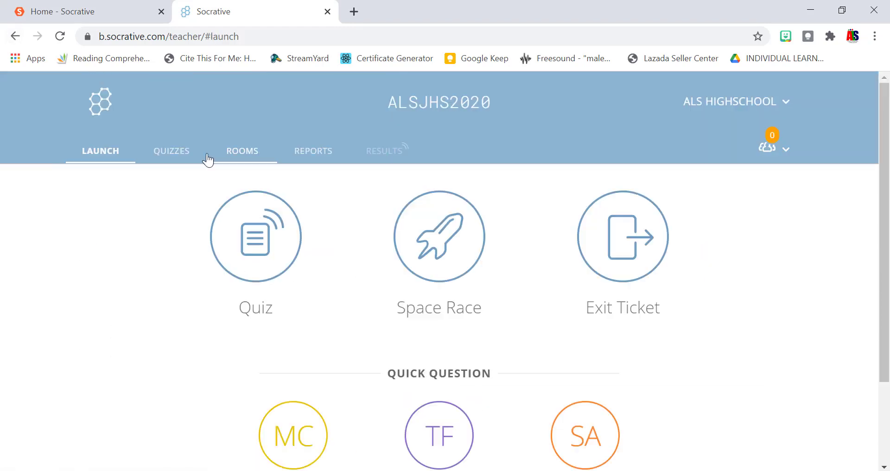
left_click(231, 233)
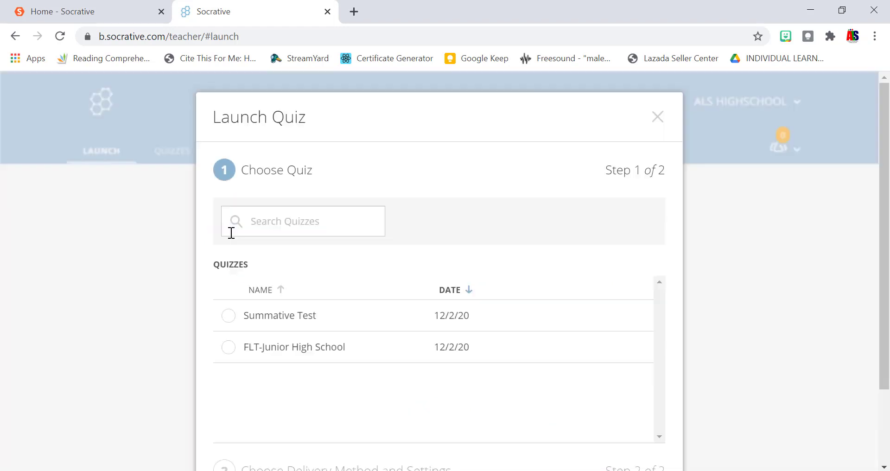
left_click(229, 315)
scroll(618, 259, "down", 2)
scroll(612, 259, "up", 1)
scroll(613, 278, "down", 1)
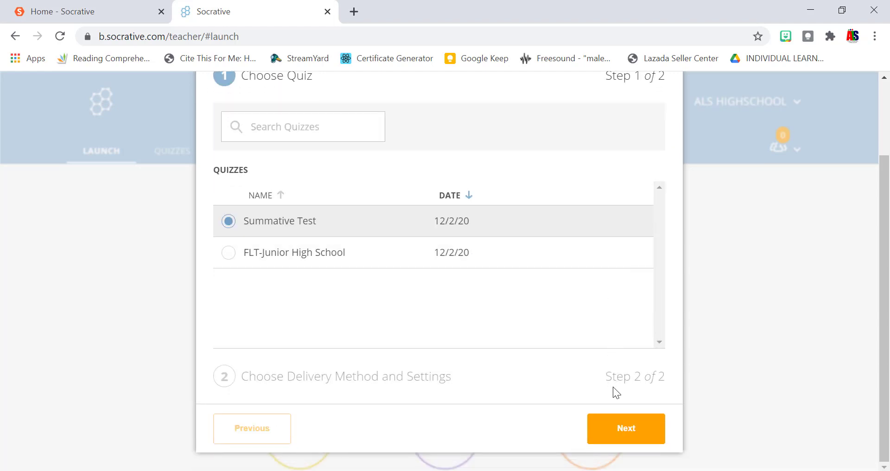
left_click(609, 435)
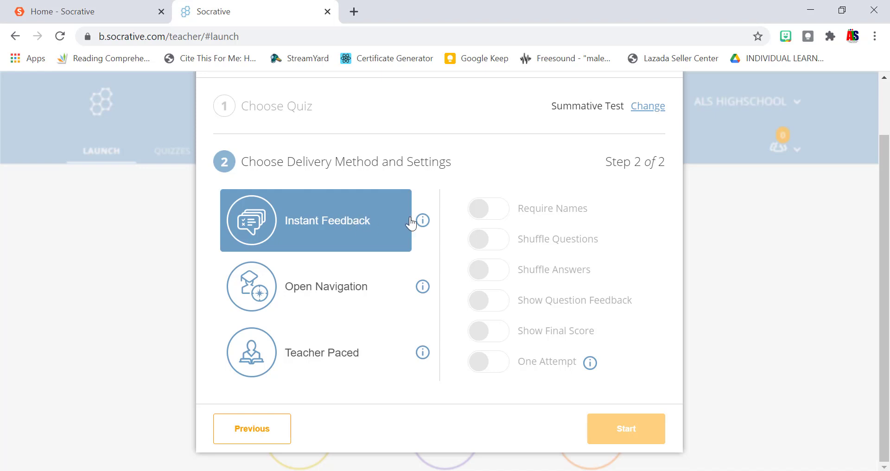
Compare delivery method explanations, try Open Navigation, then settle on Teacher Paced.
mouse_move(423, 223)
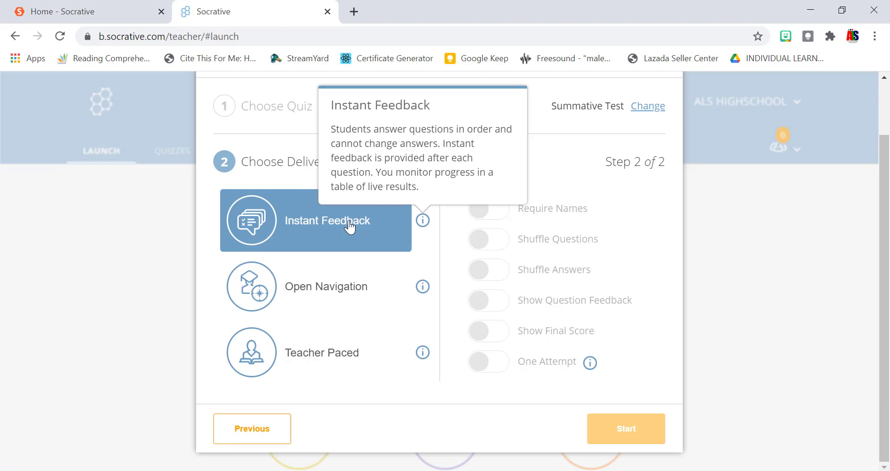
left_click(366, 290)
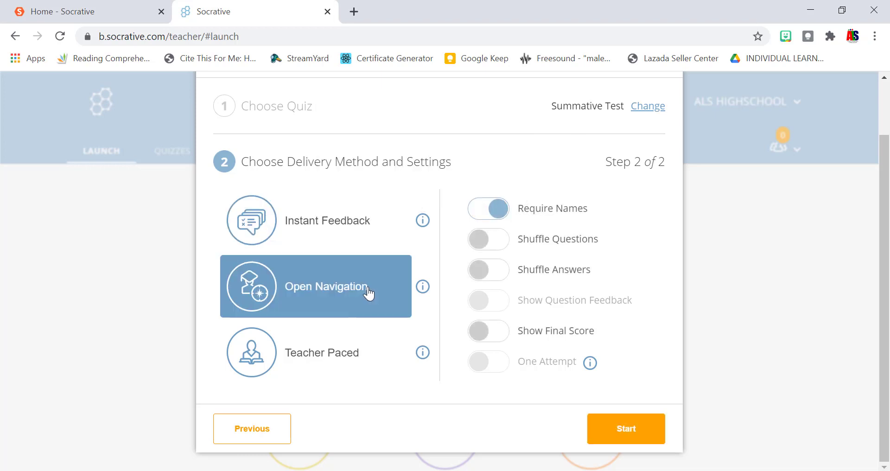
mouse_move(420, 284)
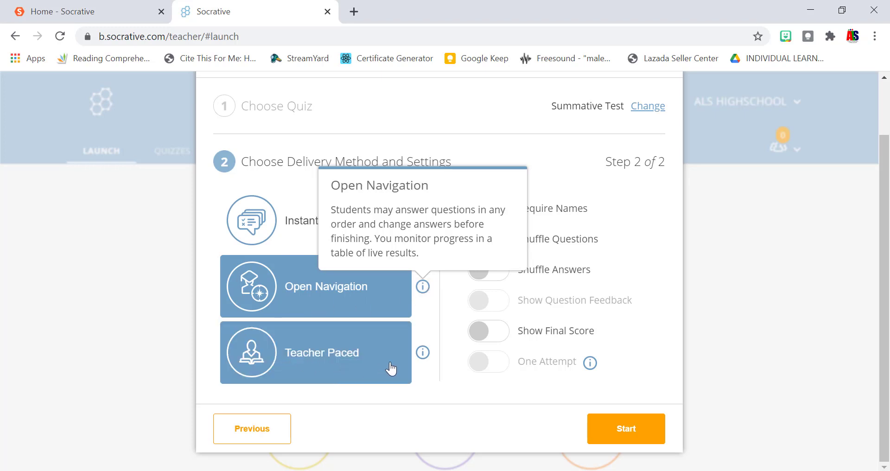
left_click(421, 353)
left_click(366, 355)
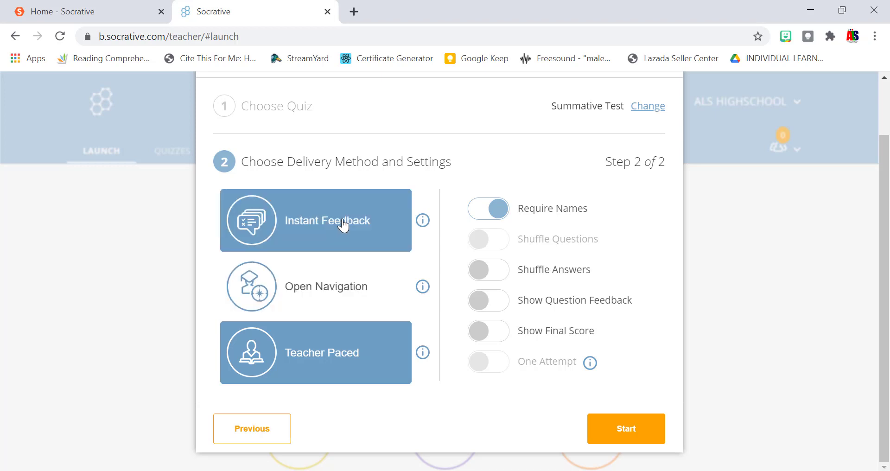
Choose Instant Feedback delivery and turn off Show Question Feedback.
left_click(319, 222)
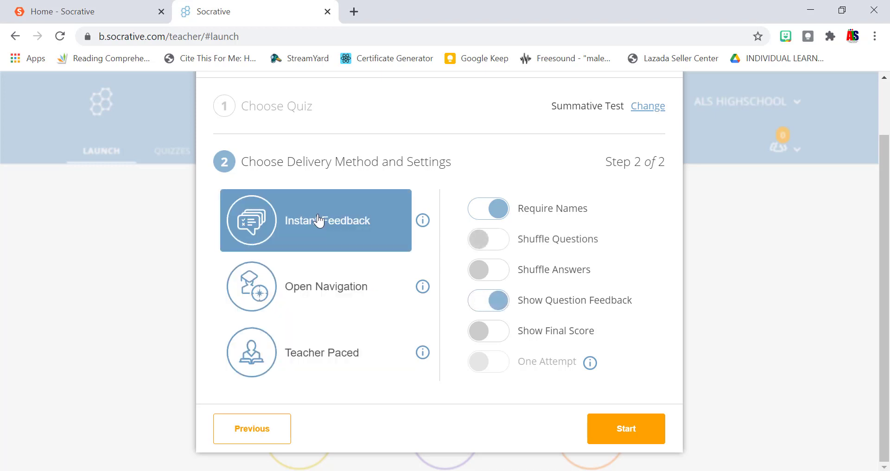
left_click(319, 263)
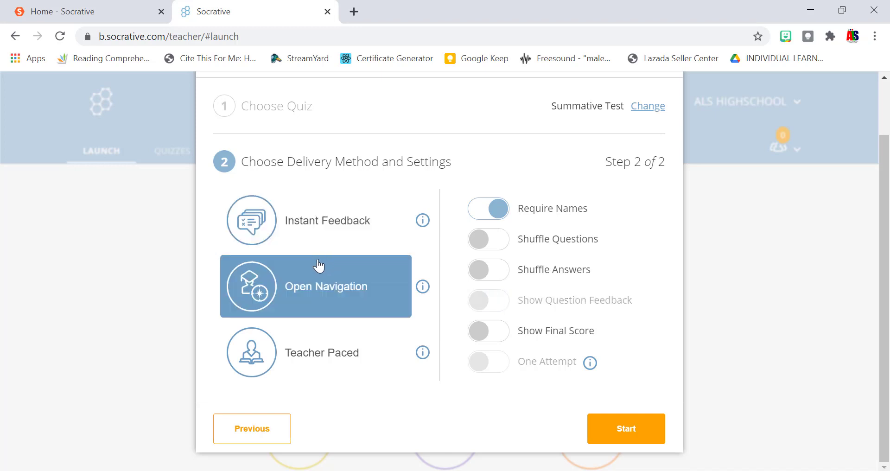
left_click(324, 235)
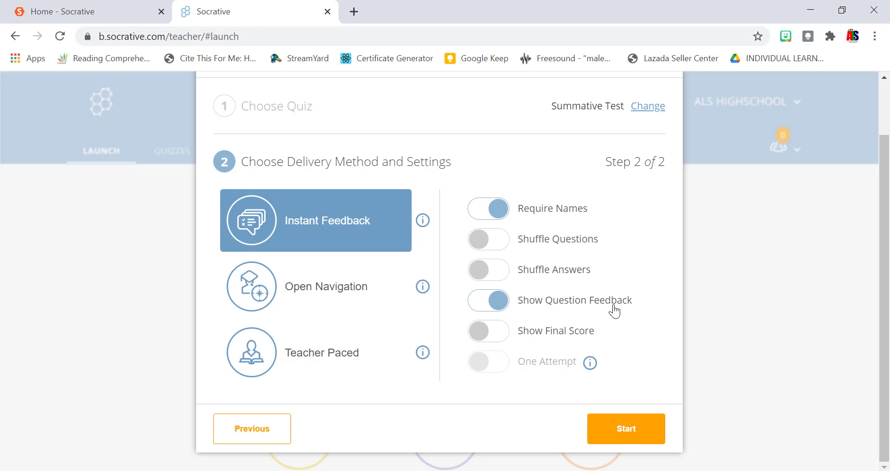
left_click(488, 299)
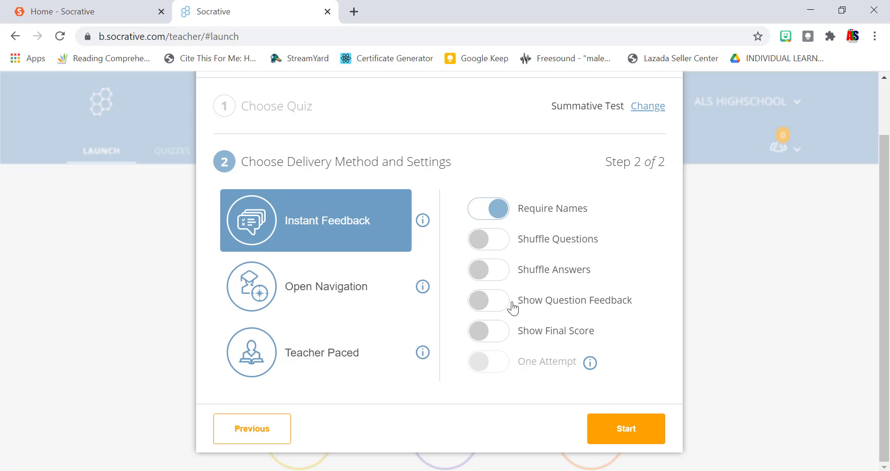
Turn on Show Final Score, leave shuffling off, try the one-attempt option, and start the quiz.
left_click(493, 334)
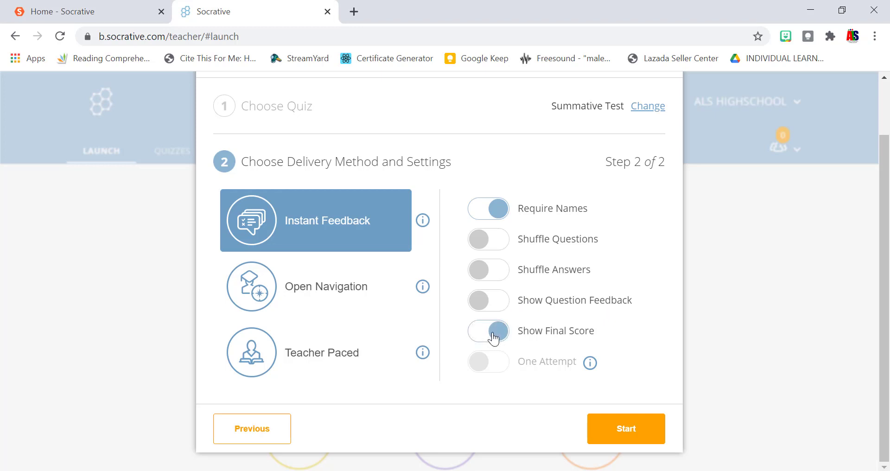
left_click(491, 337)
left_click(491, 337)
left_click(487, 240)
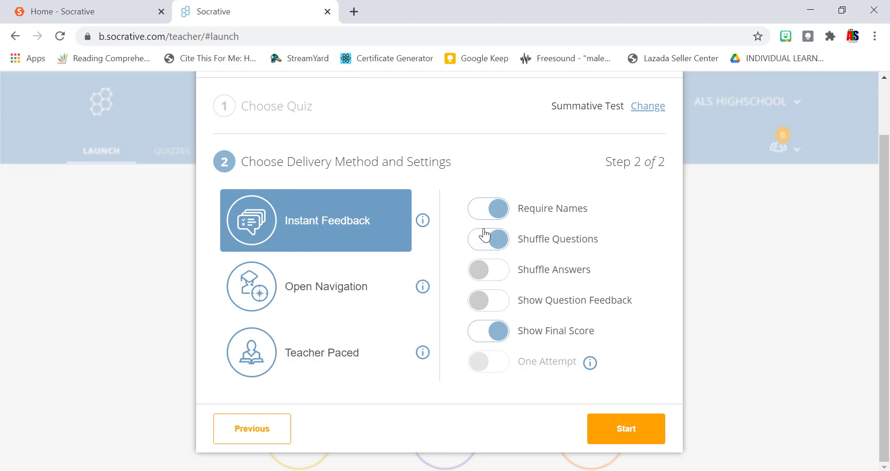
left_click(495, 249)
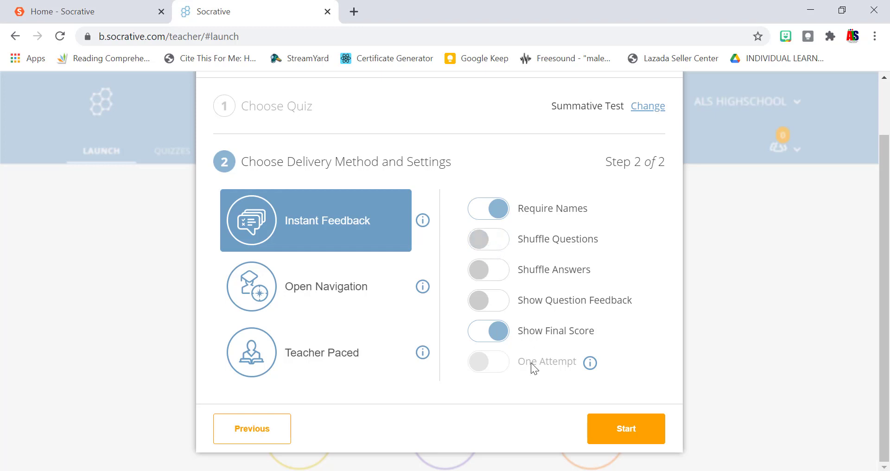
left_click(494, 361)
left_click(605, 425)
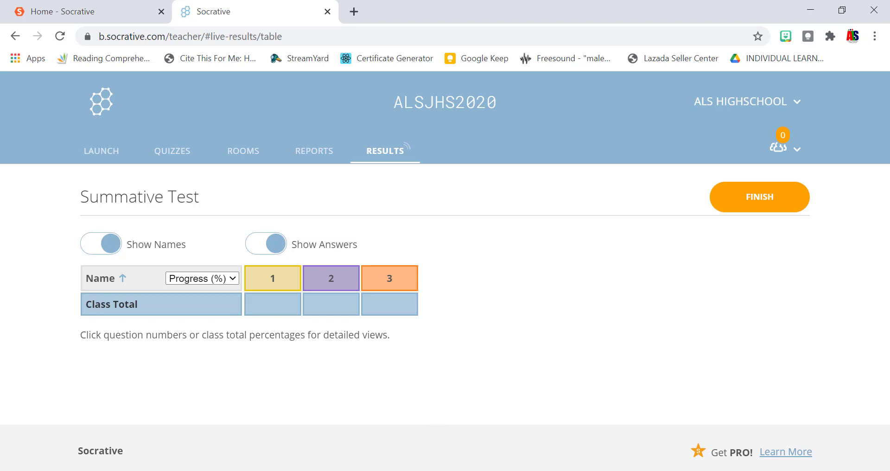
Show the Windows desktop with Win+D while the Summative Test stays live.
key("super+d")
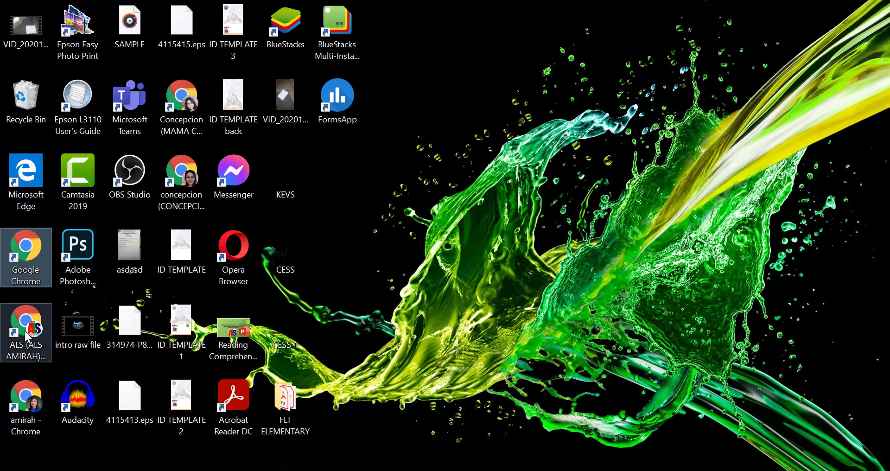
Open Chrome under another profile, maximize it, and load socrative.com.
double_click(26, 335)
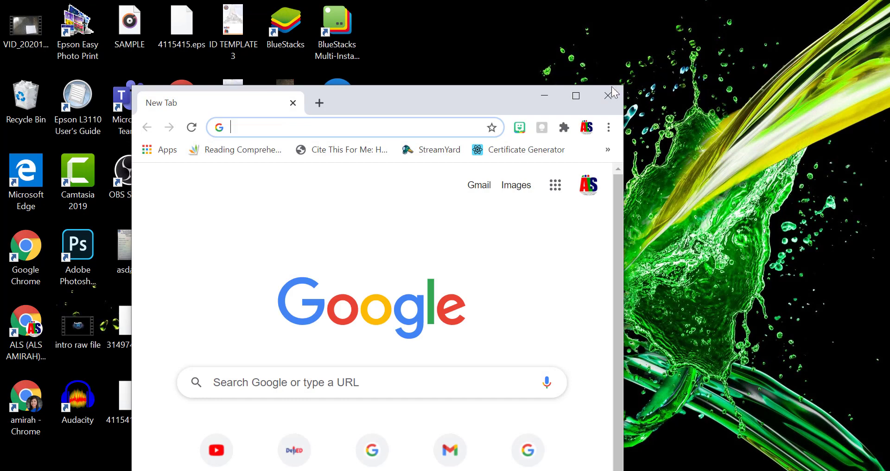
left_click(578, 96)
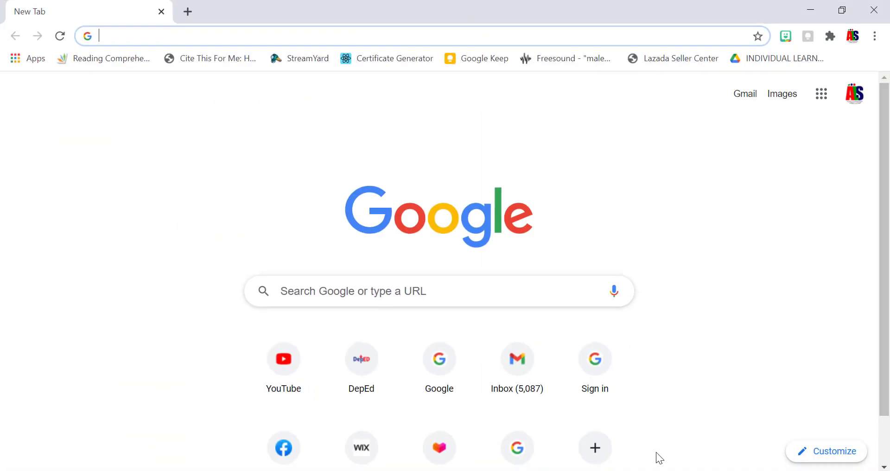
left_click(587, 447)
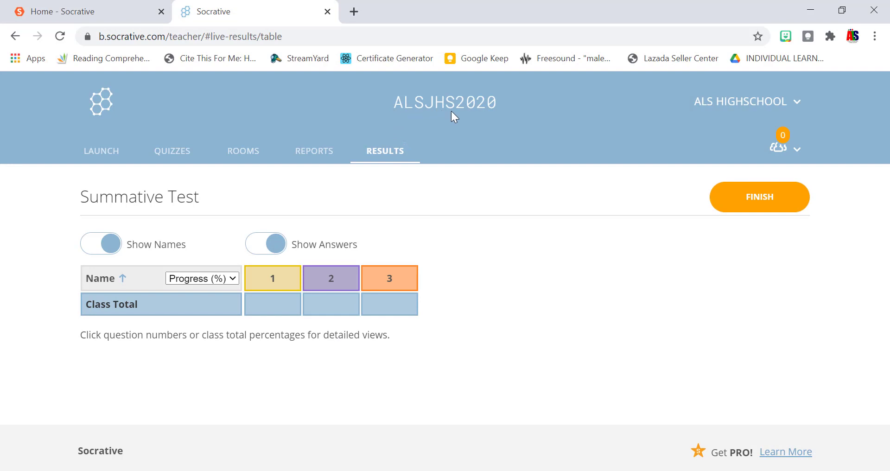
left_click(811, 10)
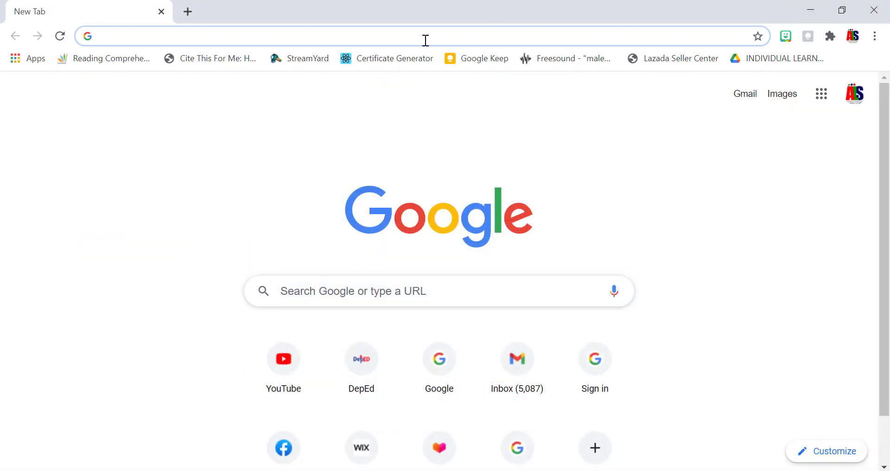
type("socrat")
key("Return")
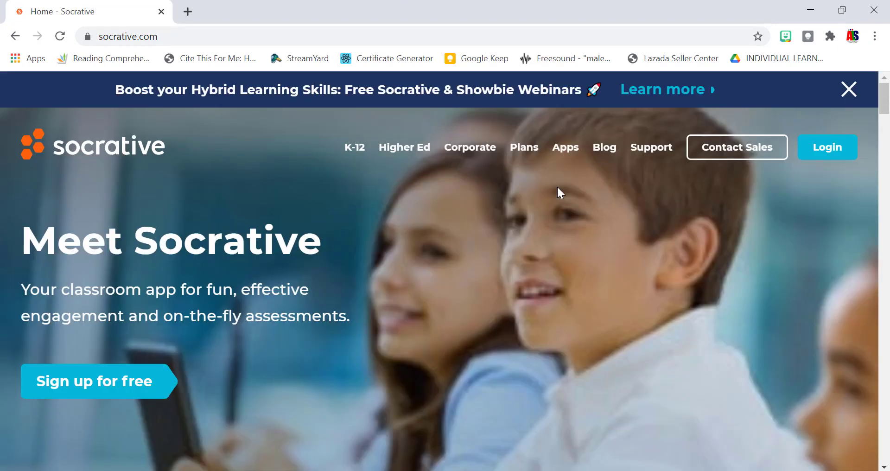
left_click(825, 150)
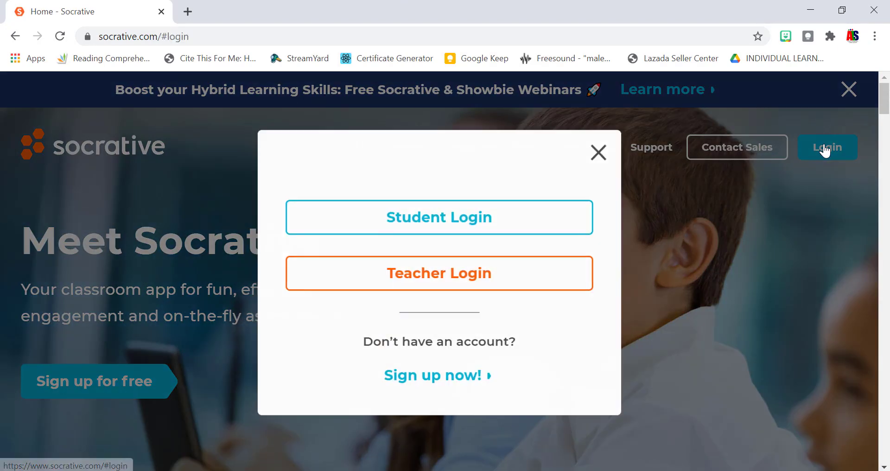
left_click(483, 232)
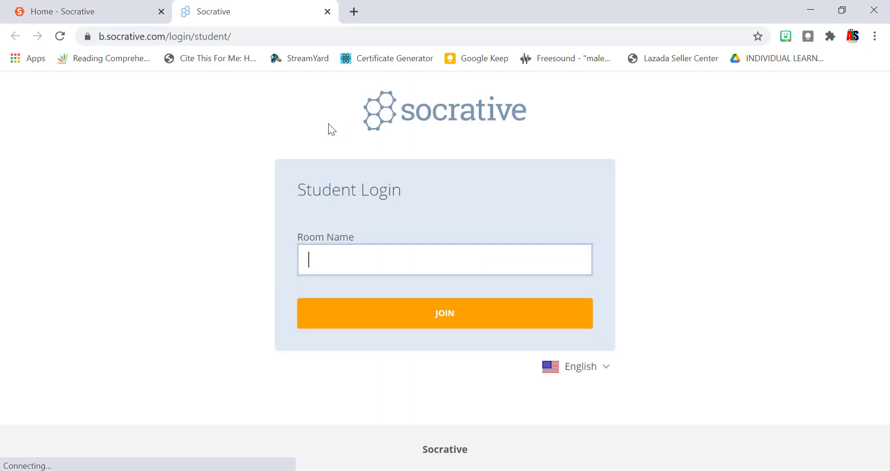
key("Caps_Lock")
key("Return")
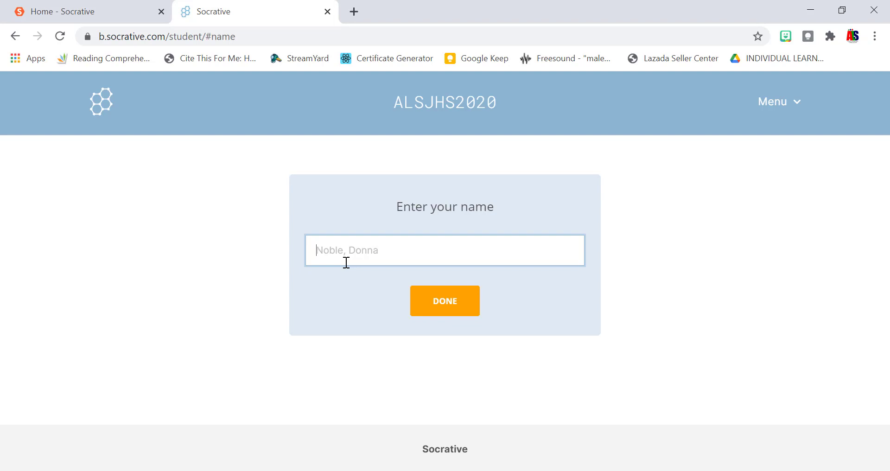
Enter the student's name, then answer question 1 with A, Jose Rizal, and submit.
type("AMIRAH")
key("Return")
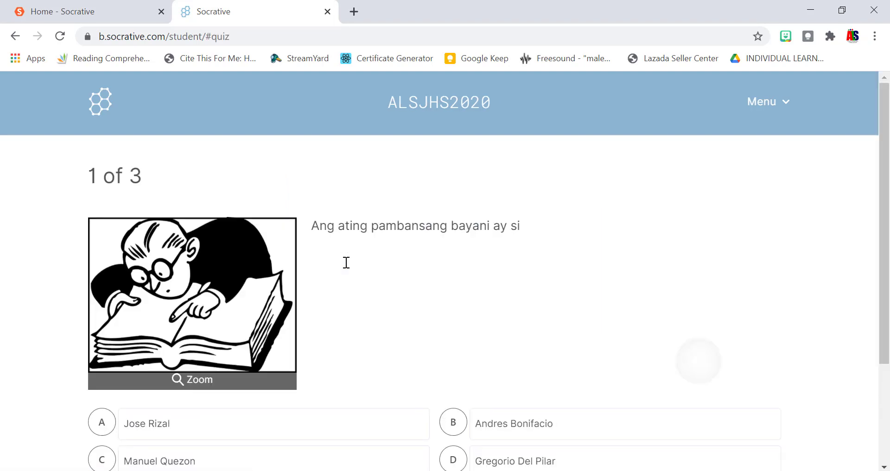
scroll(347, 262, "down", 2)
scroll(346, 262, "down", 1)
scroll(347, 263, "up", 1)
scroll(347, 263, "down", 1)
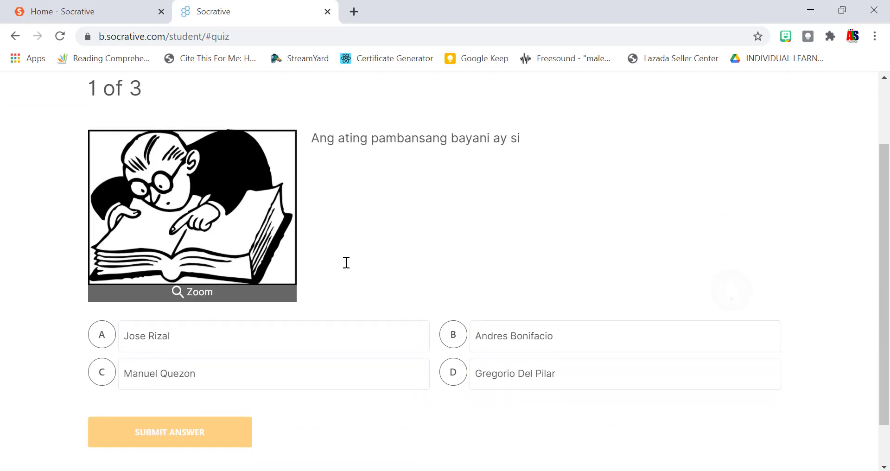
scroll(346, 262, "down", 1)
scroll(347, 263, "up", 2)
scroll(347, 263, "down", 2)
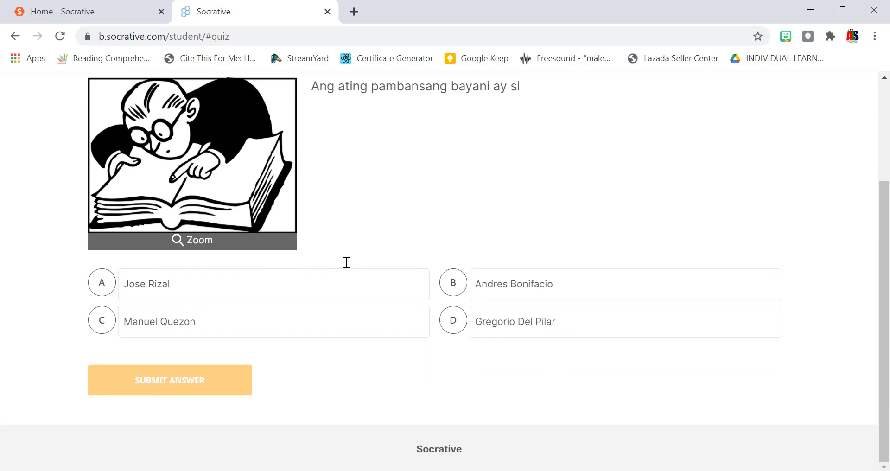
key("a")
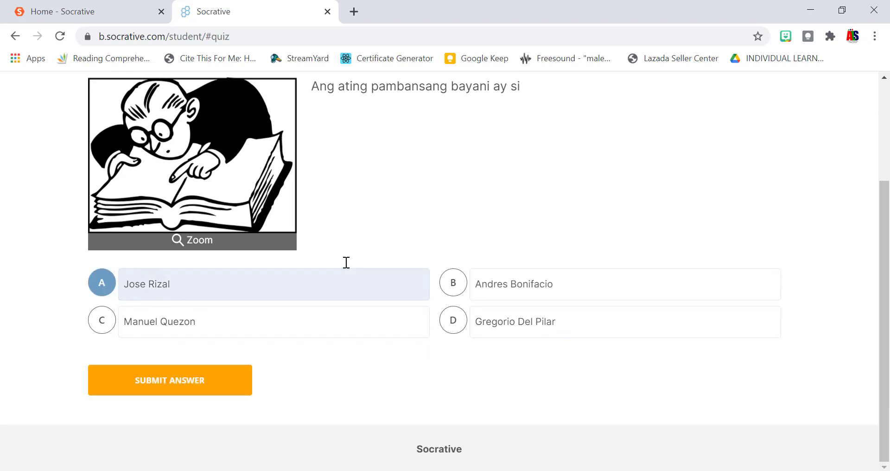
key("Return")
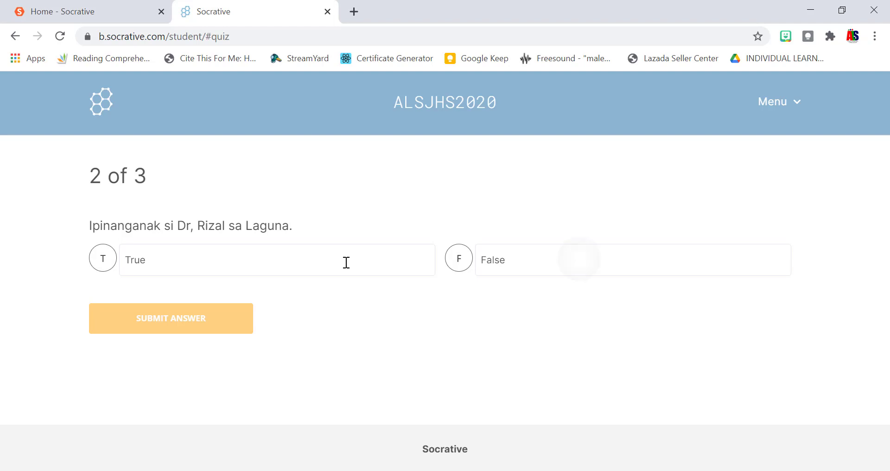
Answer False on question 2 and 'Jose Rizal' on question 3, submitting both.
key("f")
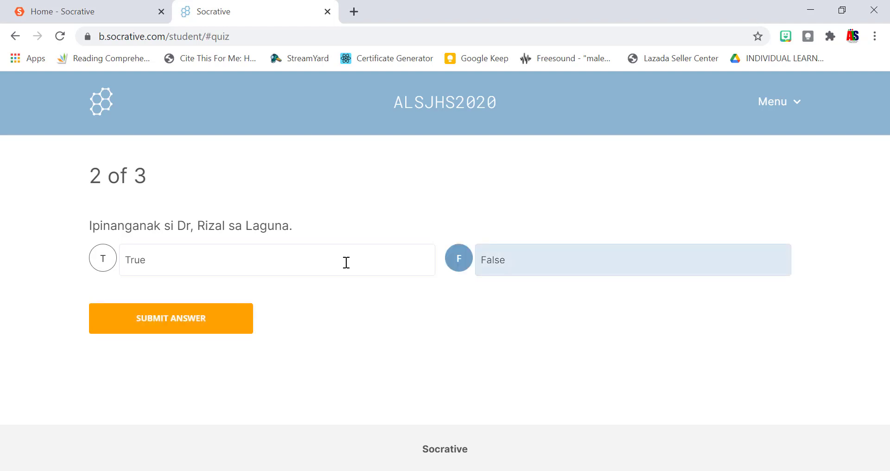
key("Return")
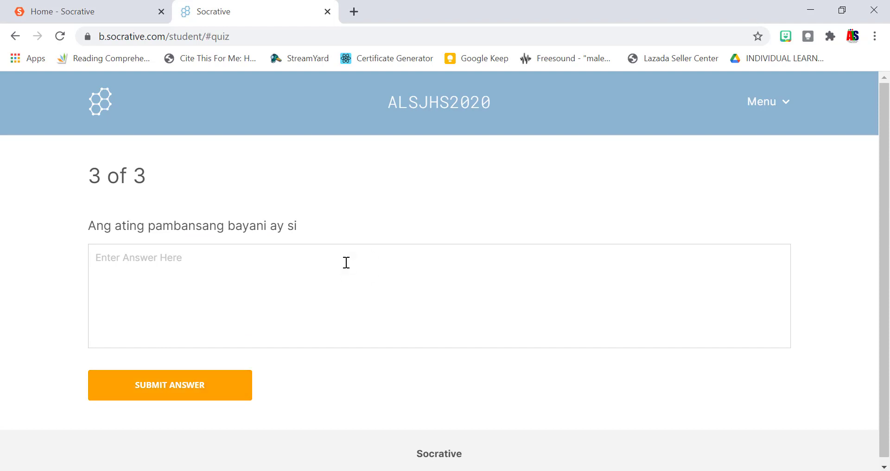
type("dR")
key("BackSpace")
key("BackSpace")
key("Caps_Lock")
type("Jose Rizal")
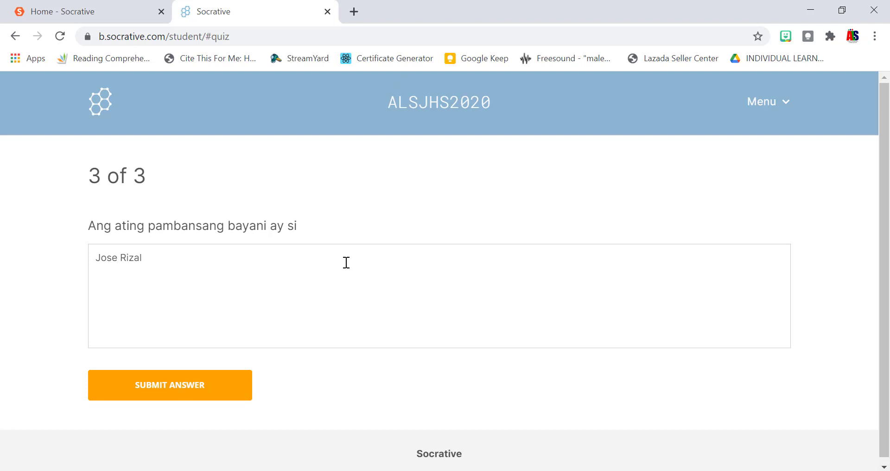
key("Return")
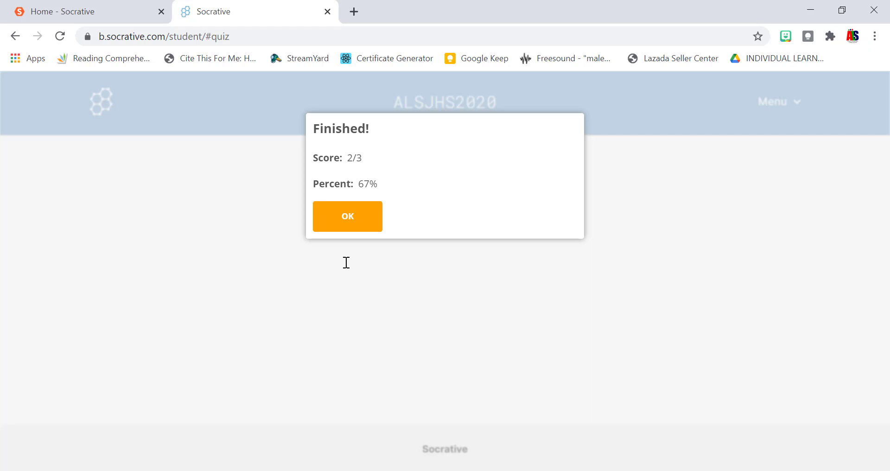
In the teacher's results window, switch the results column to Score (%), then Score (#).
left_click(694, 417)
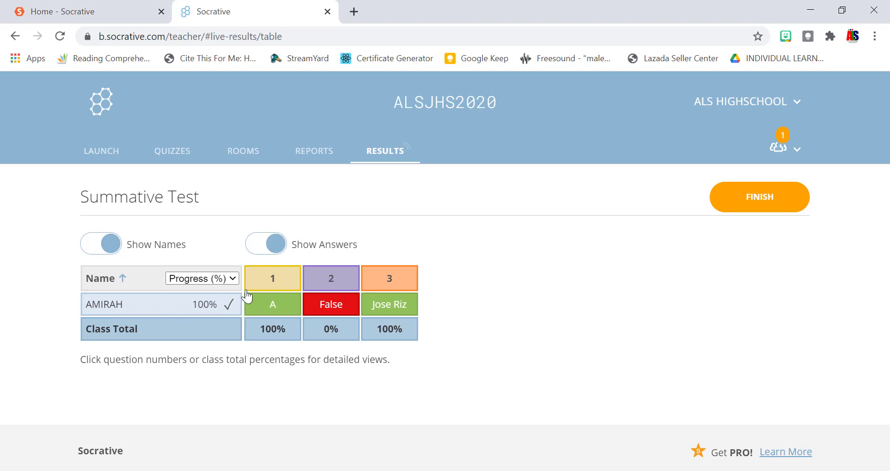
left_click(229, 281)
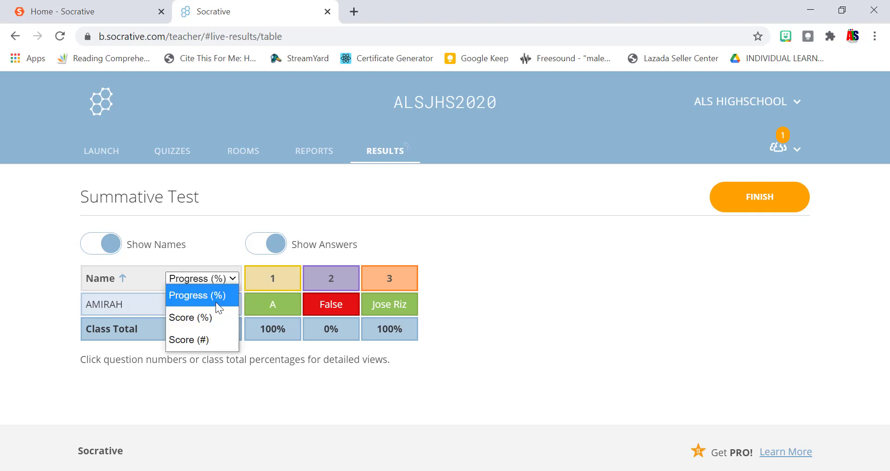
left_click(211, 317)
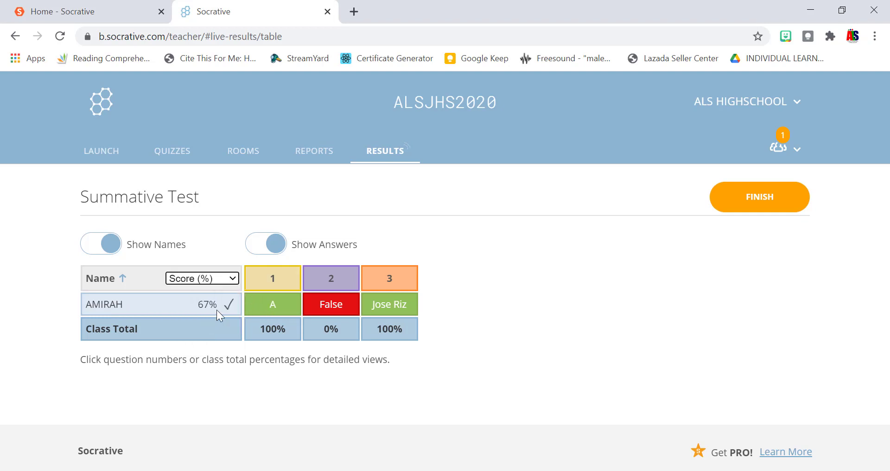
left_click(222, 280)
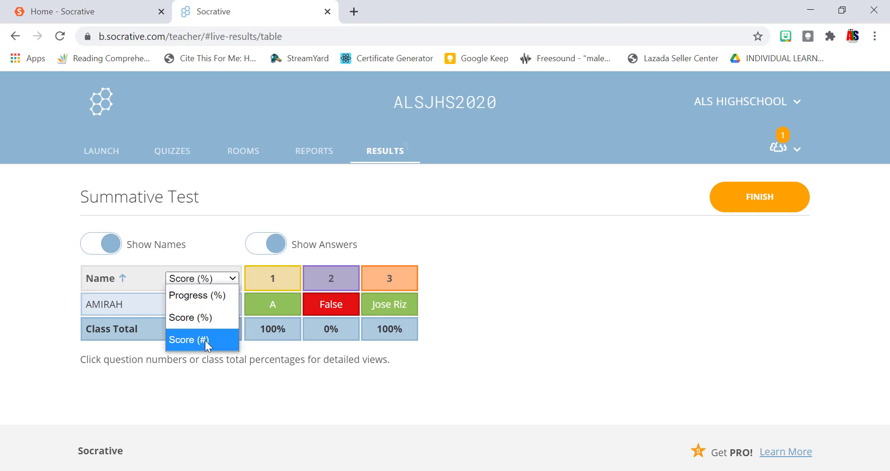
left_click(216, 280)
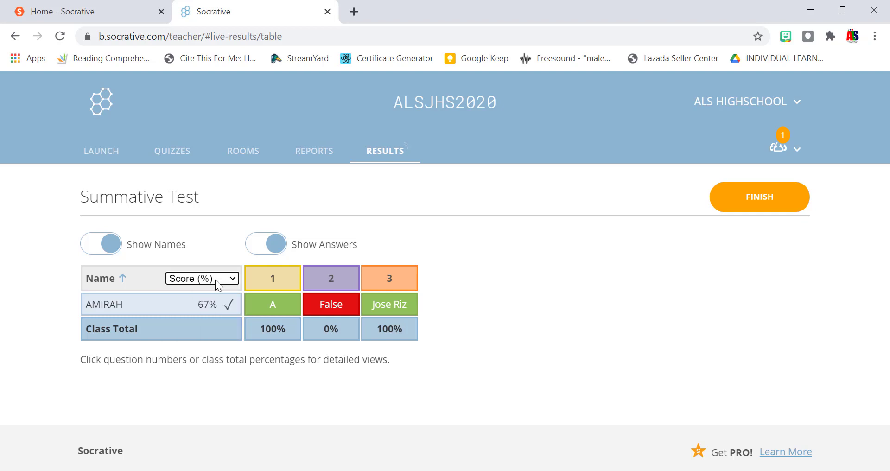
left_click(206, 281)
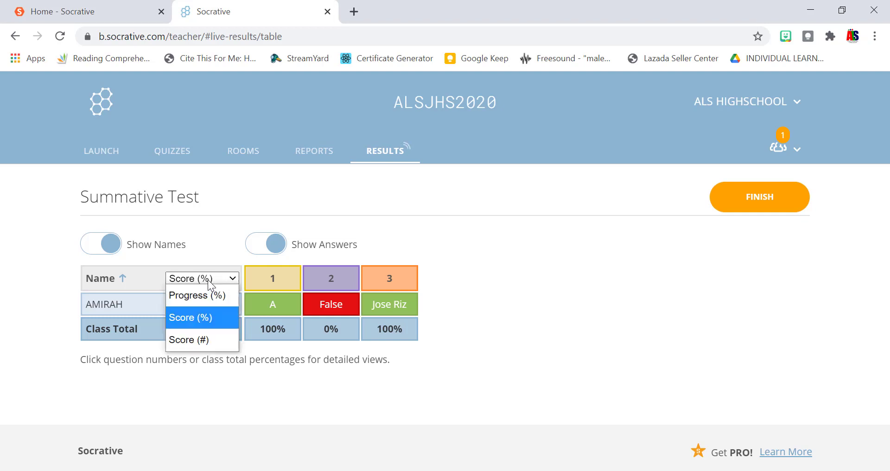
left_click(201, 343)
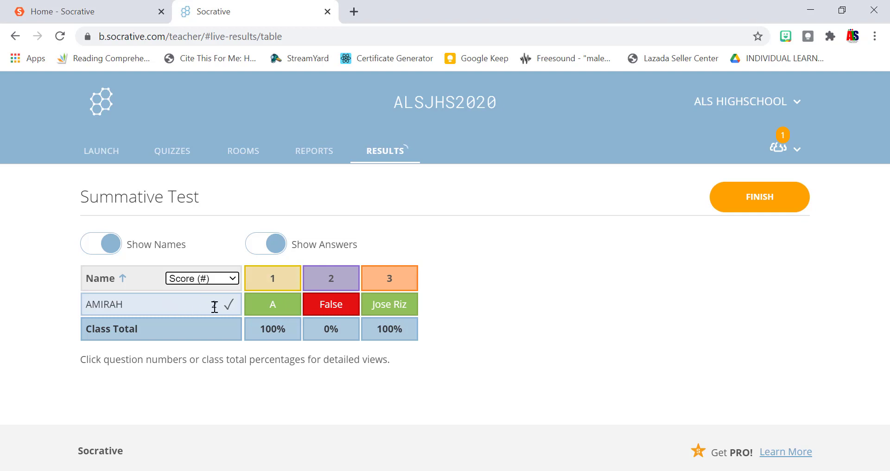
Review question 1's detailed results and return to the results table.
left_click(274, 281)
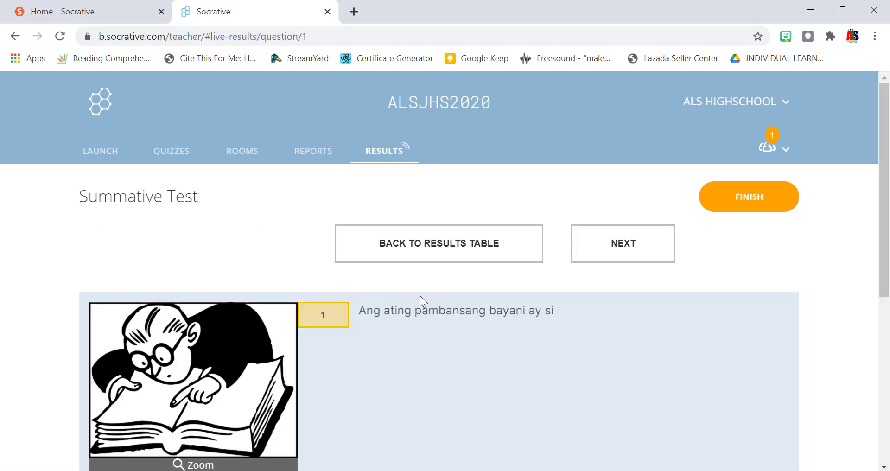
scroll(436, 299, "down", 6)
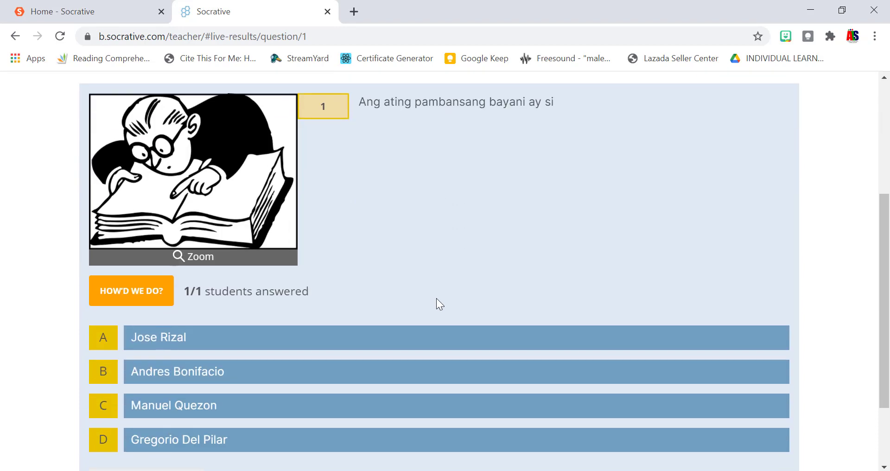
scroll(440, 305, "up", 3)
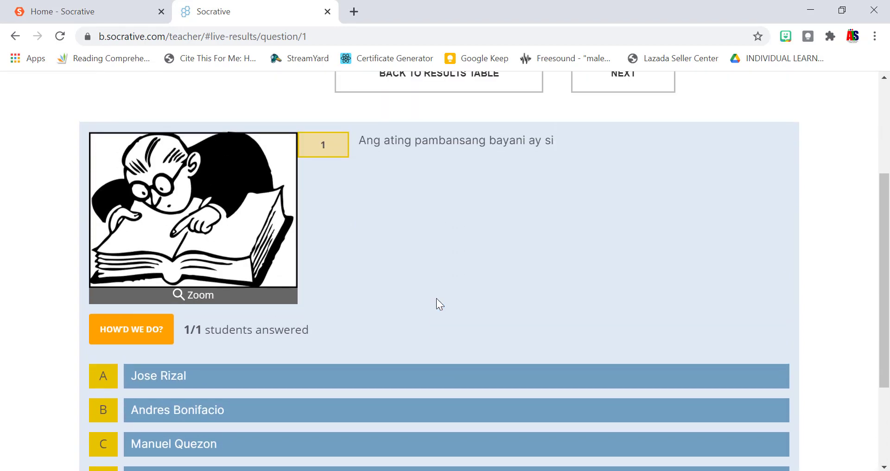
scroll(436, 299, "down", 2)
scroll(436, 299, "up", 2)
scroll(130, 342, "down", 2)
scroll(126, 338, "up", 2)
scroll(216, 155, "up", 3)
left_click(391, 219)
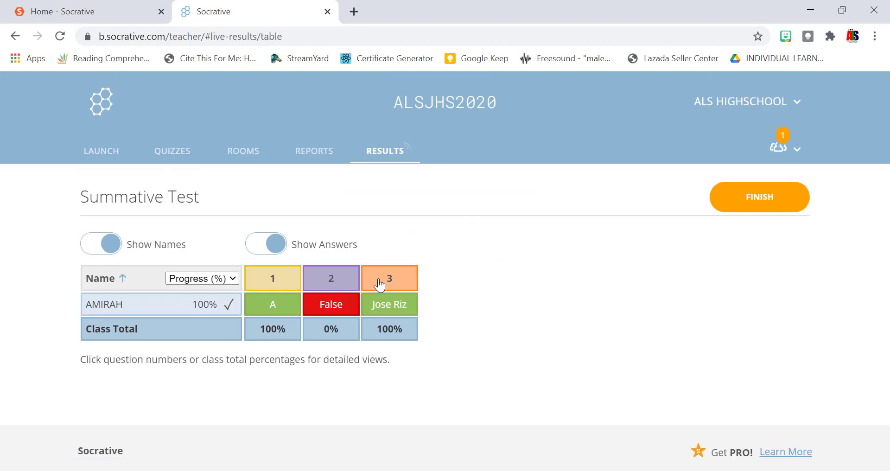
Review the detailed results for questions 2 and 3, then go back to the table.
left_click(355, 280)
scroll(374, 268, "down", 2)
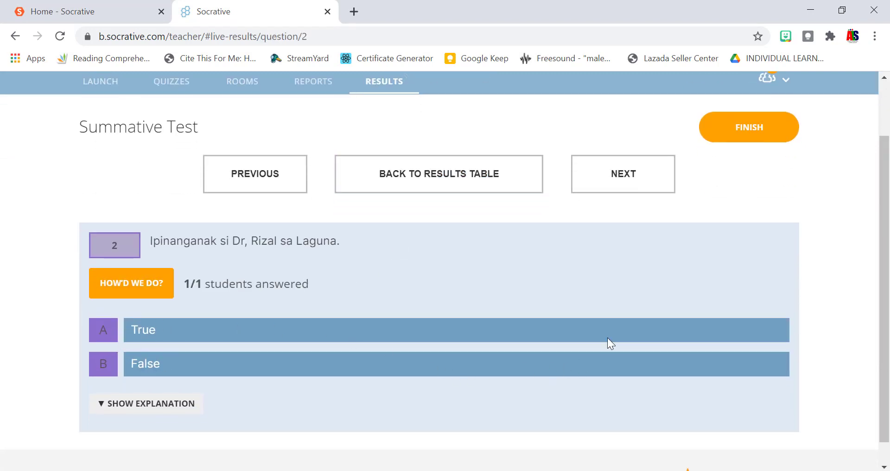
left_click(648, 188)
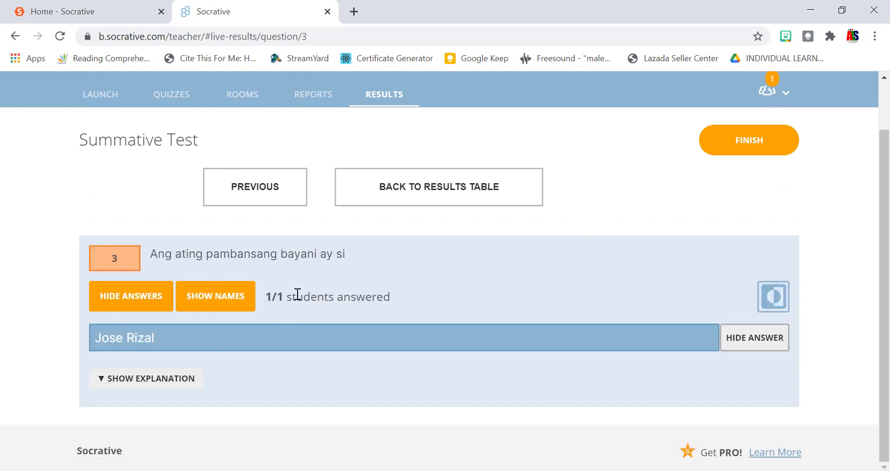
left_click(392, 207)
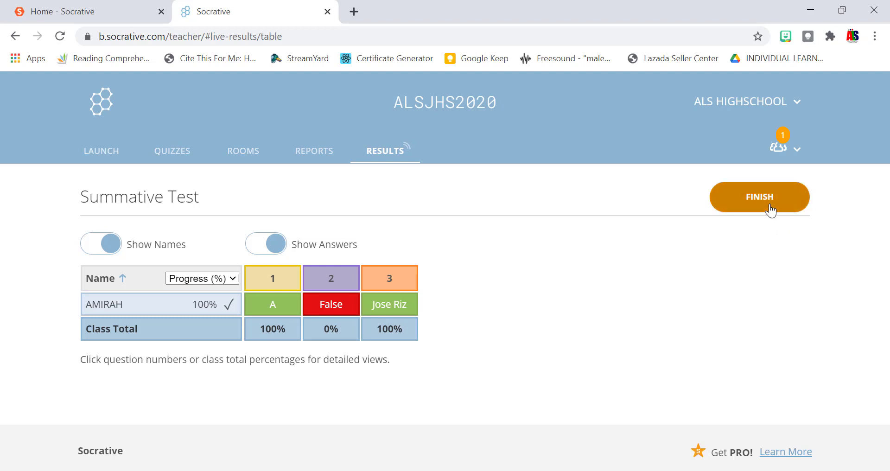
End the current quiz activity and sign back in to the teacher account.
left_click(771, 209)
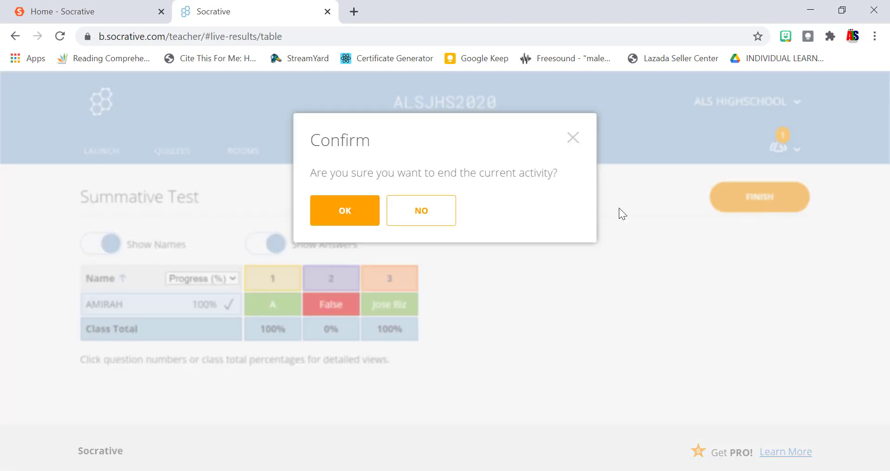
left_click(347, 211)
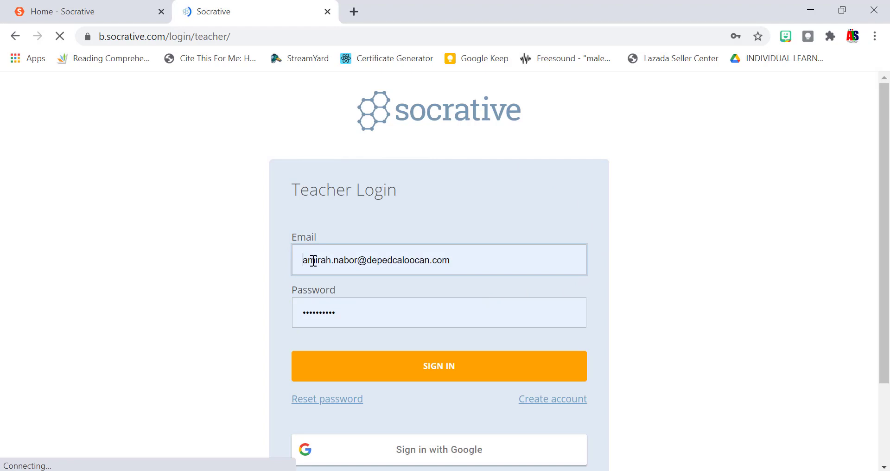
scroll(320, 269, "down", 2)
left_click(357, 302)
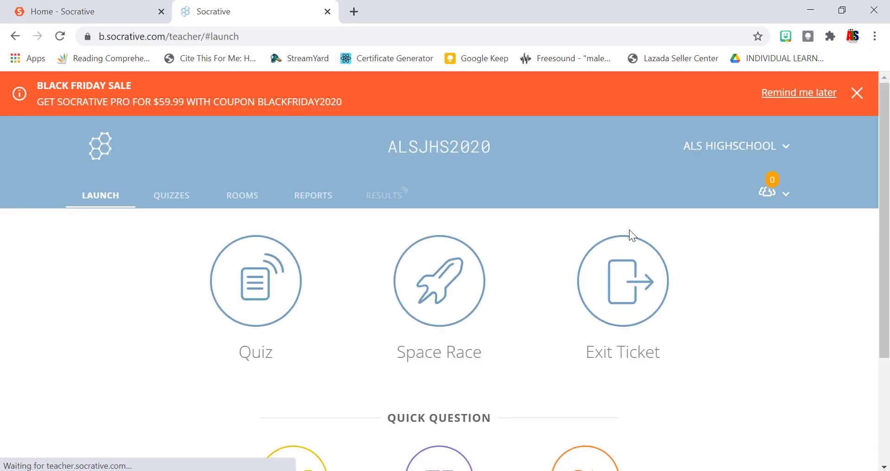
From the live results, finish the Summative Test to show its Wed Dec 02 2020 report.
left_click(394, 199)
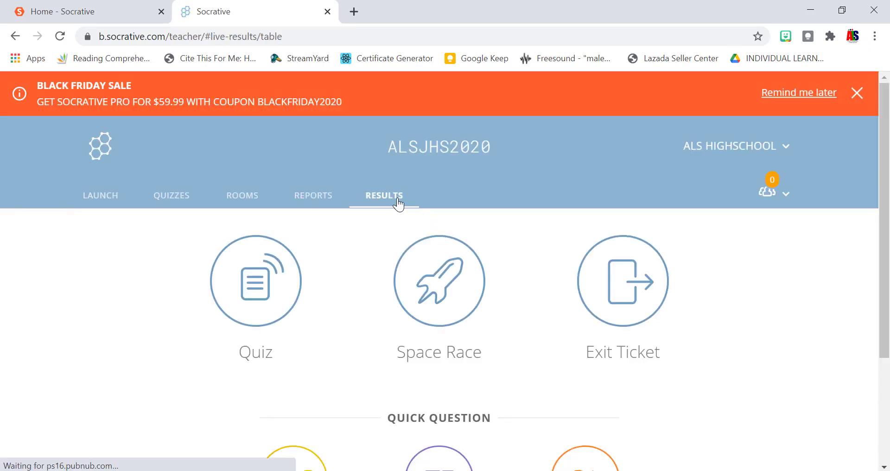
left_click(747, 254)
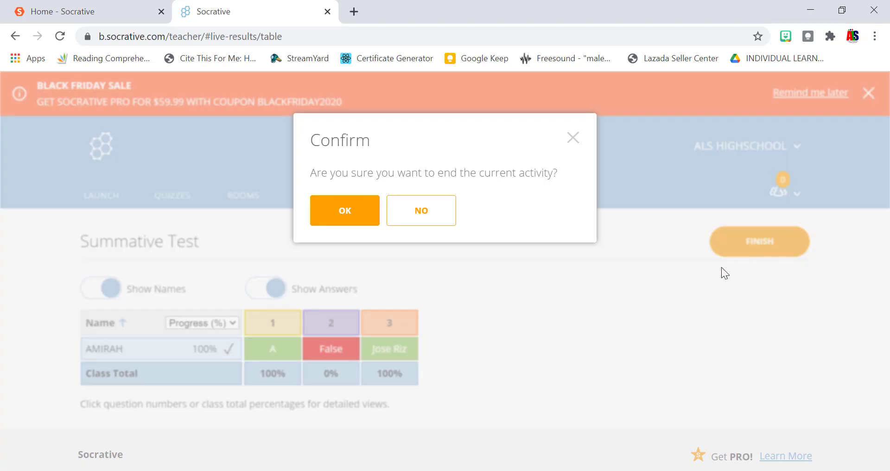
left_click(366, 218)
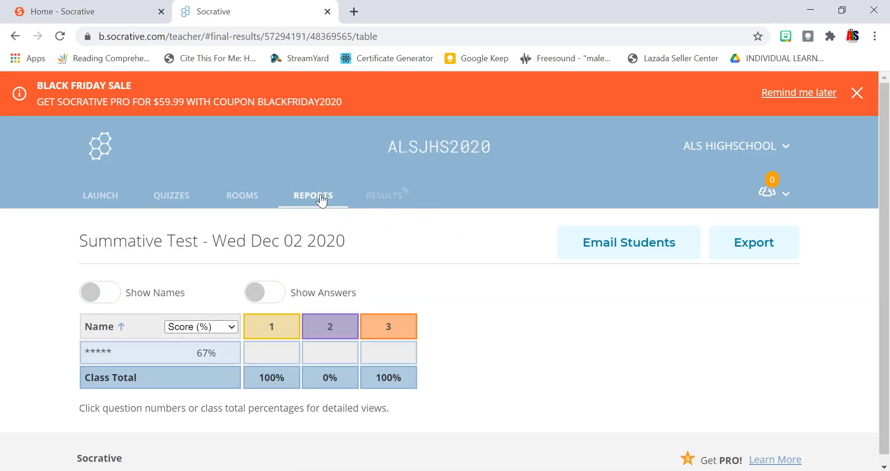
Show student names and answers in the report, then dismiss the PRO email upgrade offer.
scroll(406, 265, "down", 1)
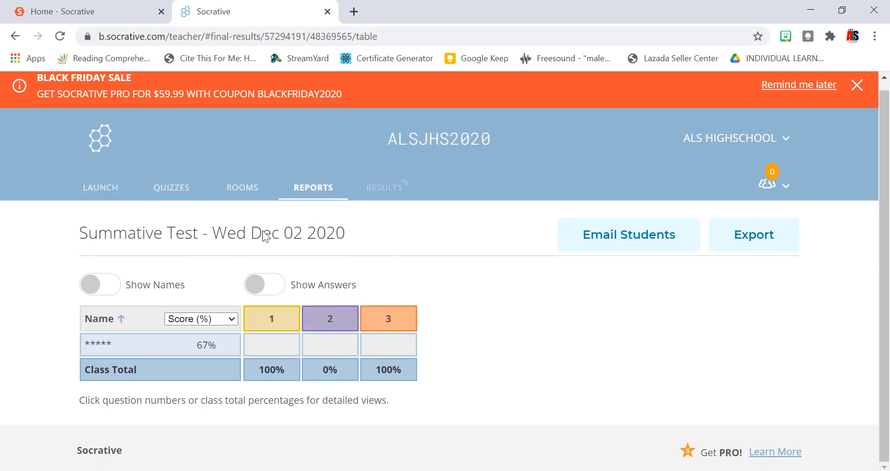
left_click(116, 288)
left_click(271, 293)
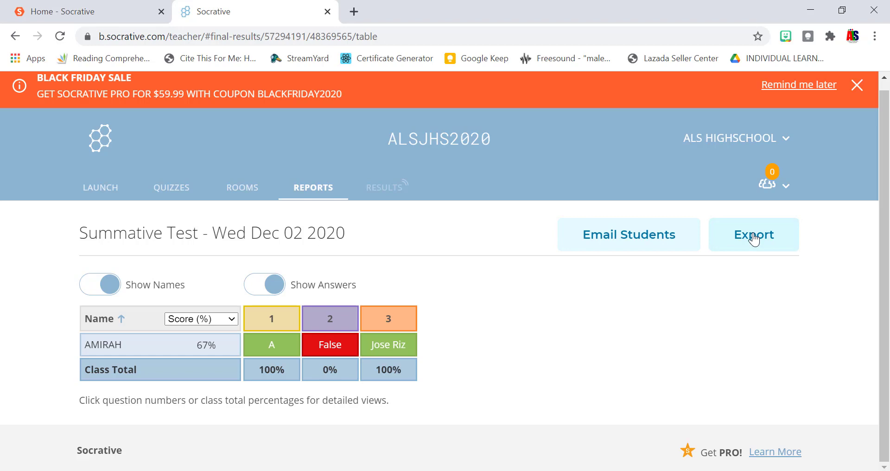
left_click(646, 248)
scroll(490, 247, "down", 2)
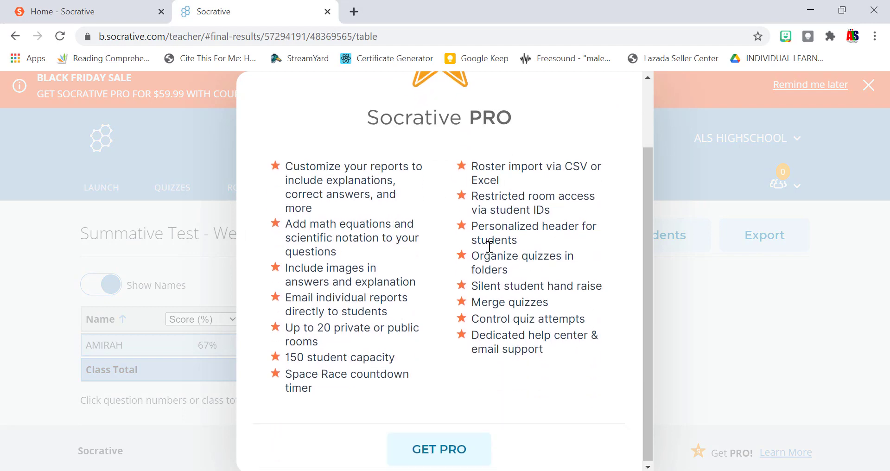
scroll(487, 248, "up", 3)
left_click(613, 100)
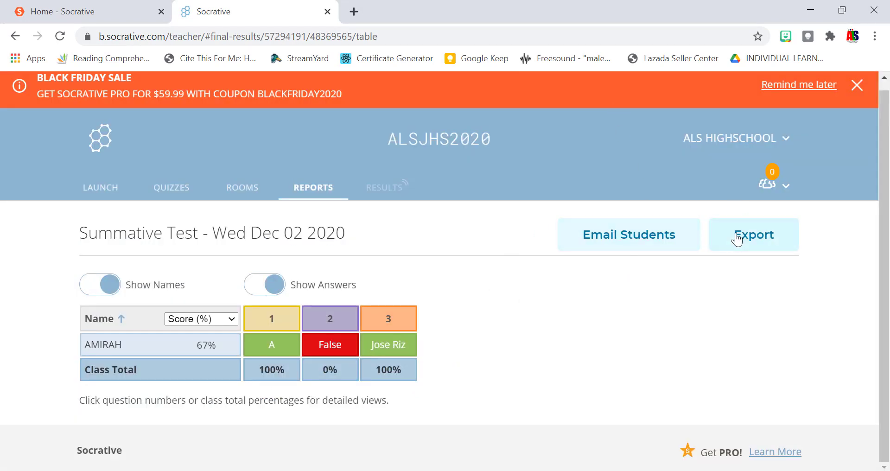
Export the Complete Results as an Excel file and open the downloaded workbook.
left_click(739, 238)
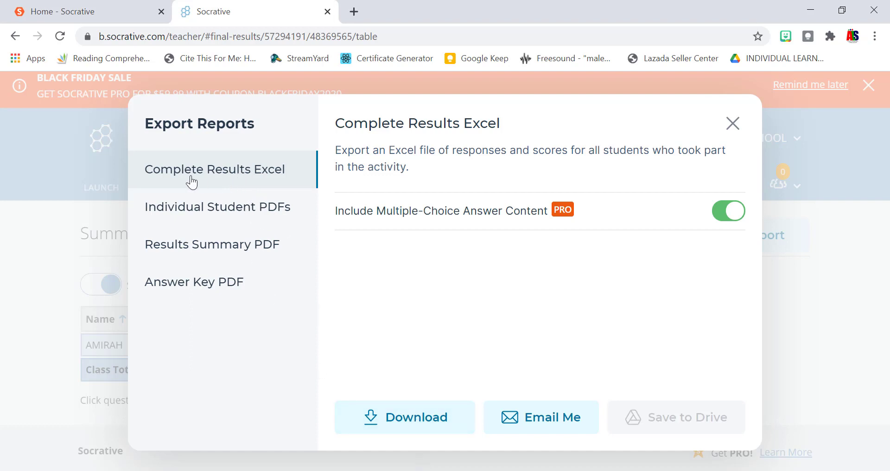
left_click(394, 422)
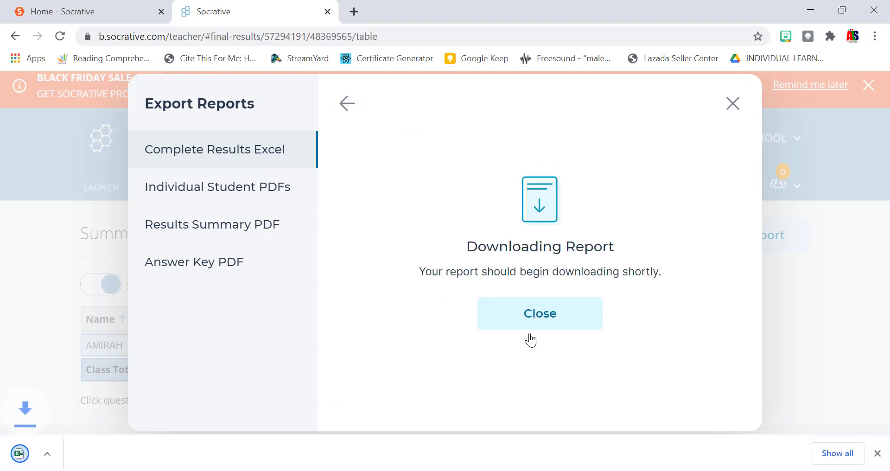
left_click(83, 454)
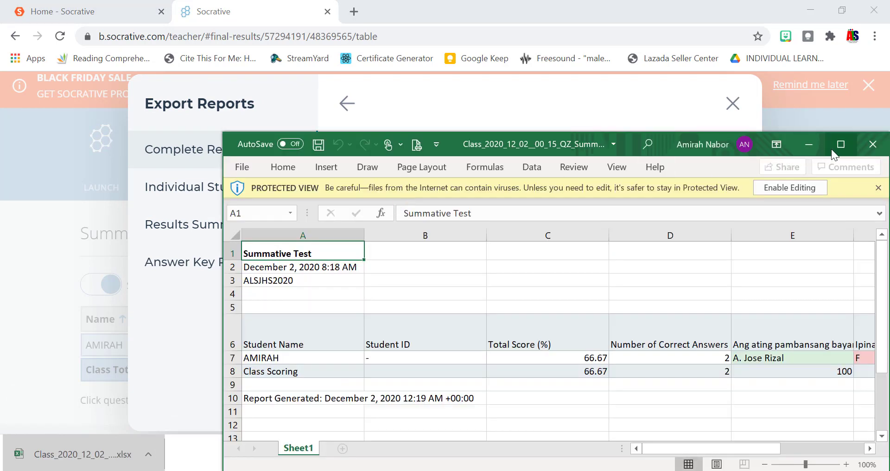
Maximize the workbook, enable editing, and check the class code in A3 and date in A2.
left_click(831, 149)
left_click(541, 59)
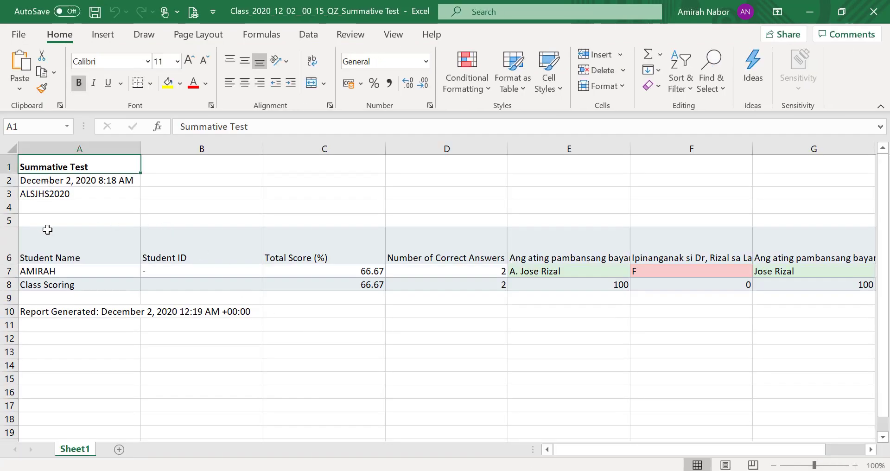
left_click(49, 196)
left_click(56, 182)
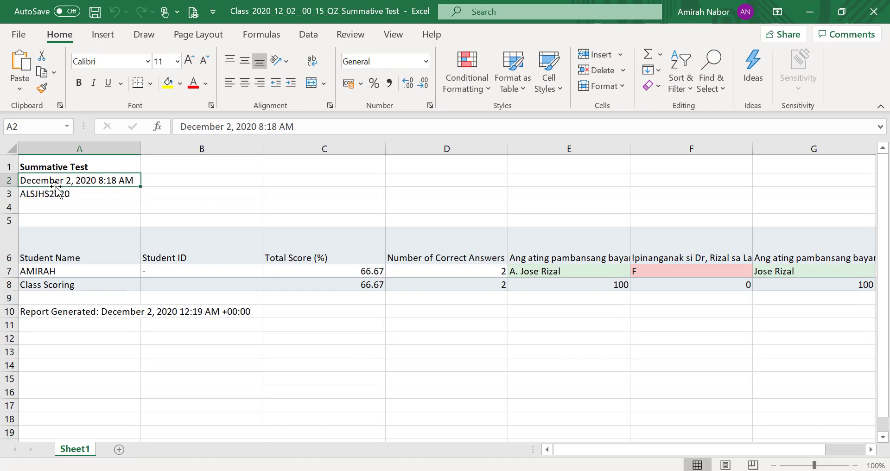
Check the student name in A7 and scroll across the score columns.
scroll(77, 278, "down", 2)
scroll(76, 273, "up", 2)
left_click(51, 272)
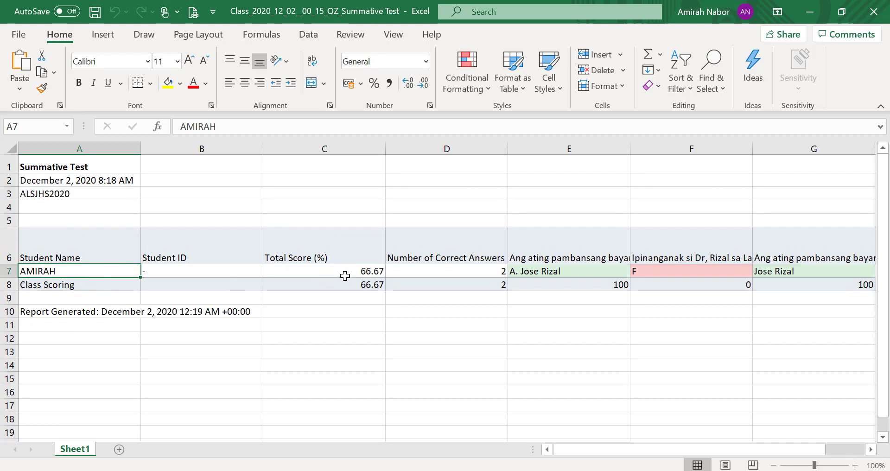
left_click_drag(603, 446, 682, 446)
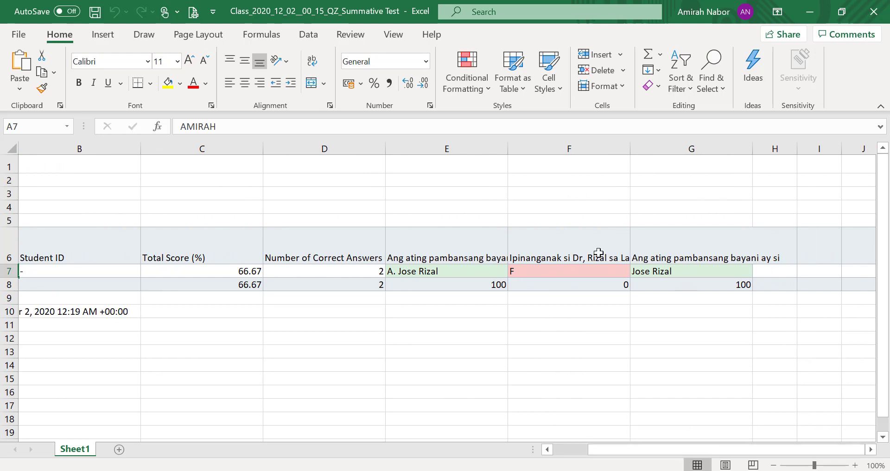
left_click_drag(615, 450, 558, 438)
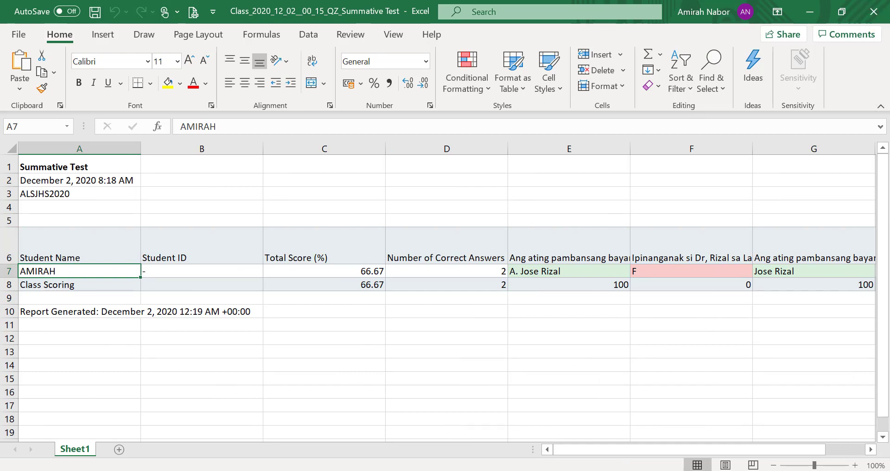
mouse_move(555, 444)
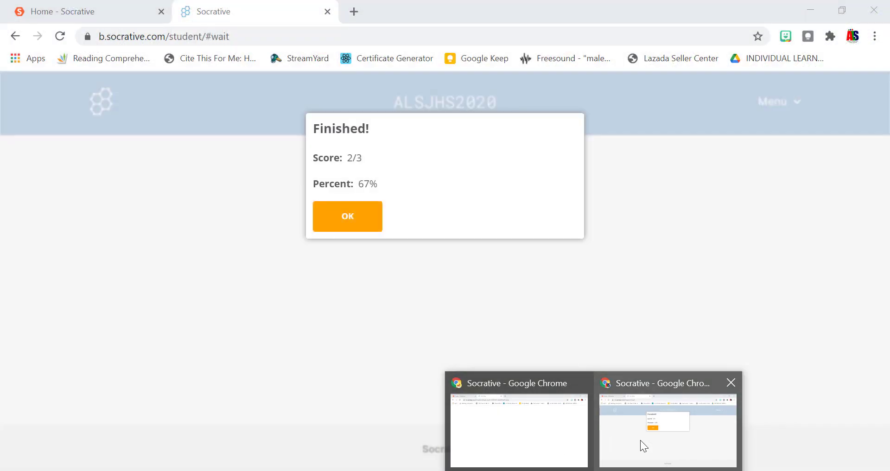
Back in the Socrative report, download the Individual Student PDFs export.
left_click(547, 433)
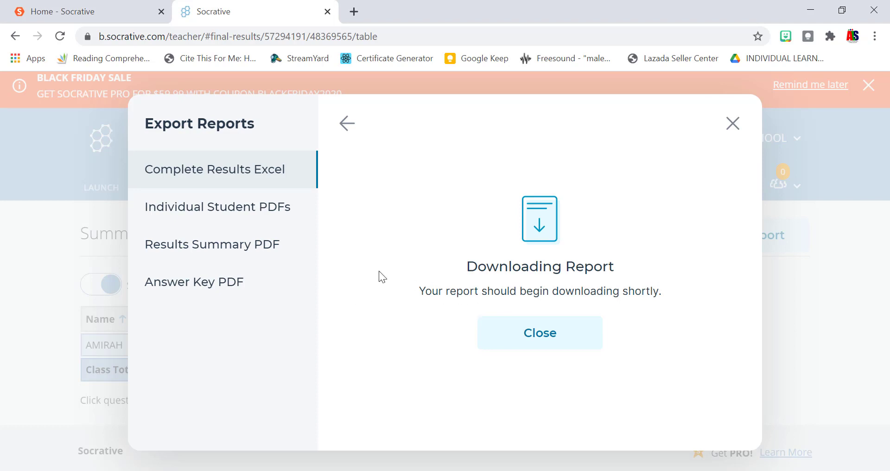
left_click(227, 206)
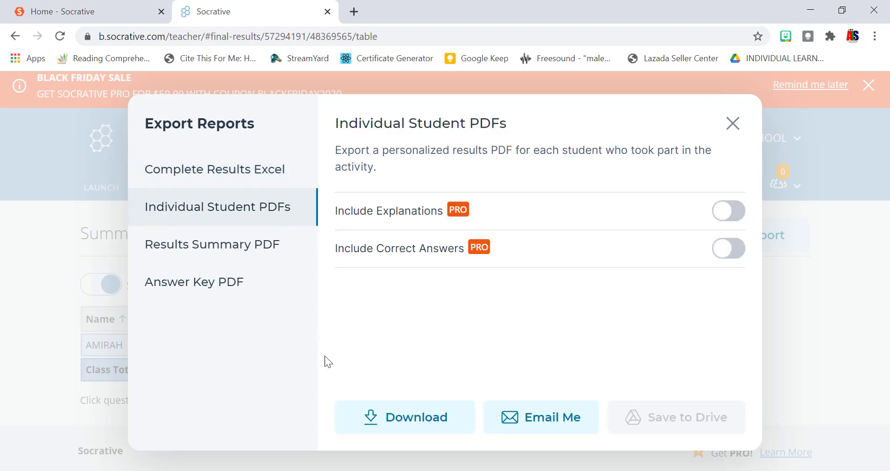
left_click(391, 432)
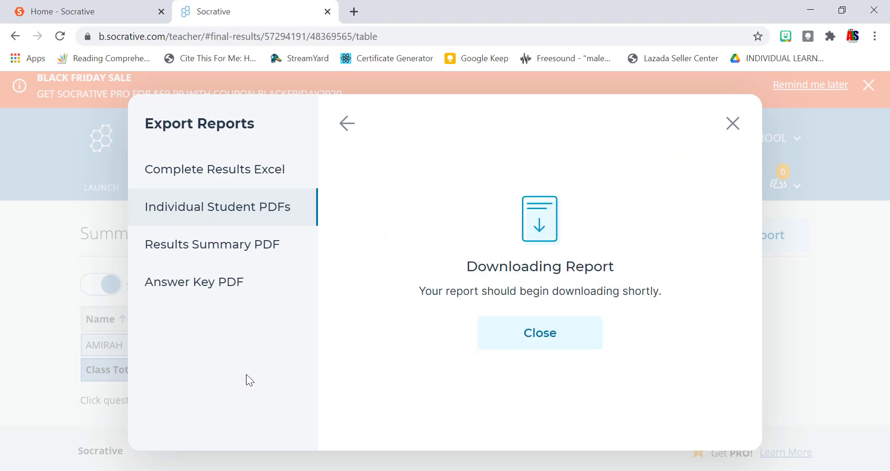
Open the downloaded zip, enter the Students folder, and open the student's results PDF.
left_click(88, 451)
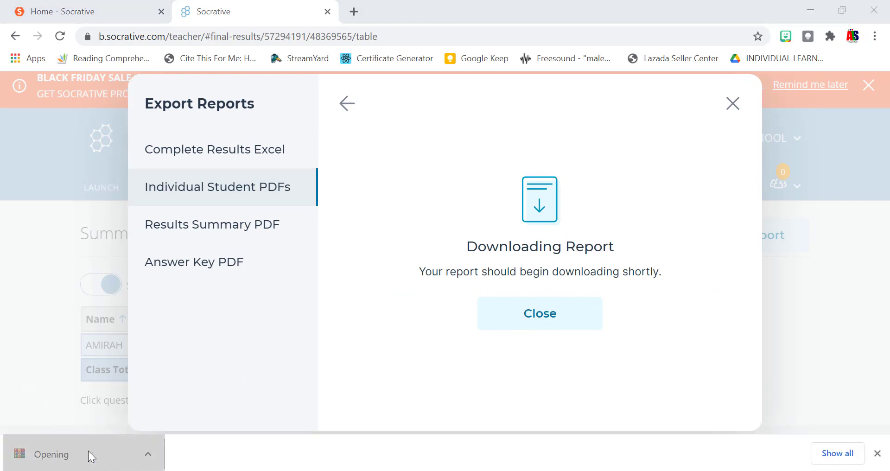
left_click(712, 24)
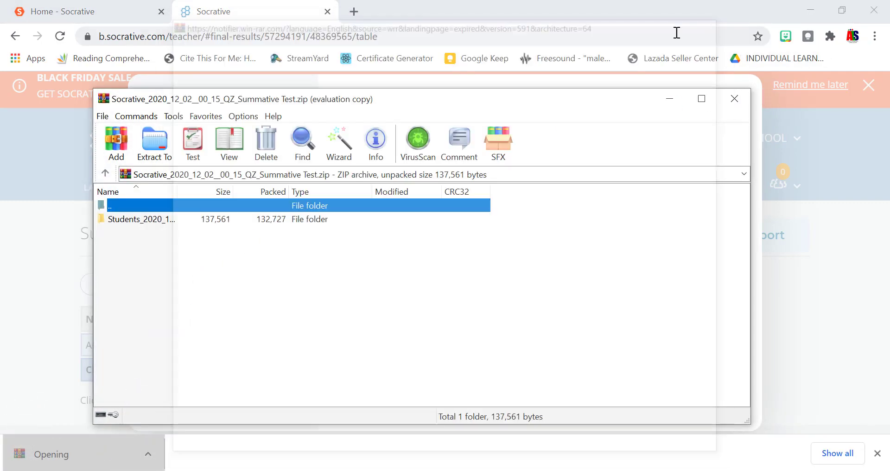
double_click(163, 219)
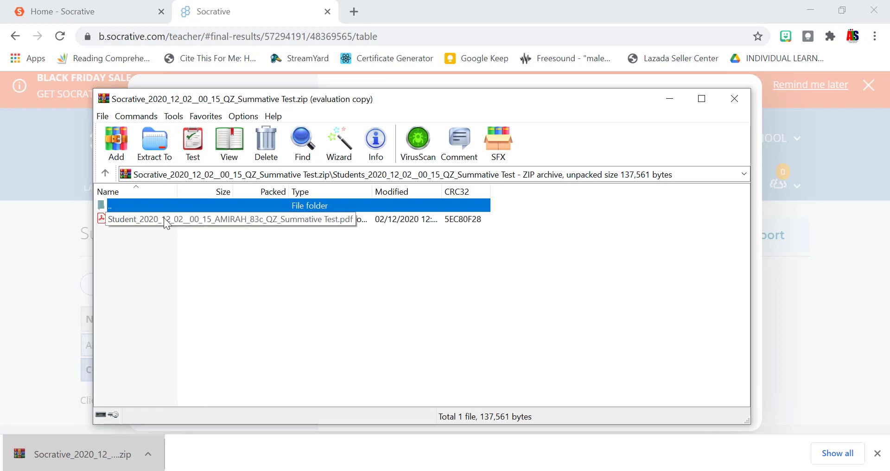
double_click(164, 218)
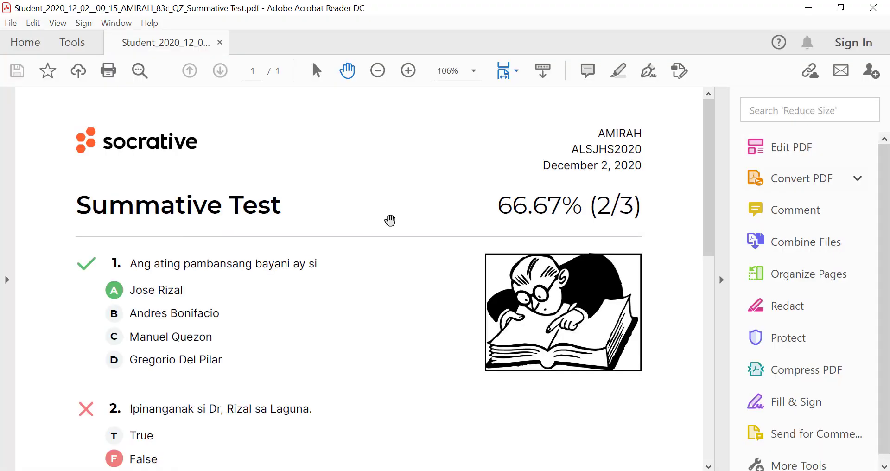
Hide the tools pane and scroll through the student's 66.67% Summative Test PDF.
left_click(721, 280)
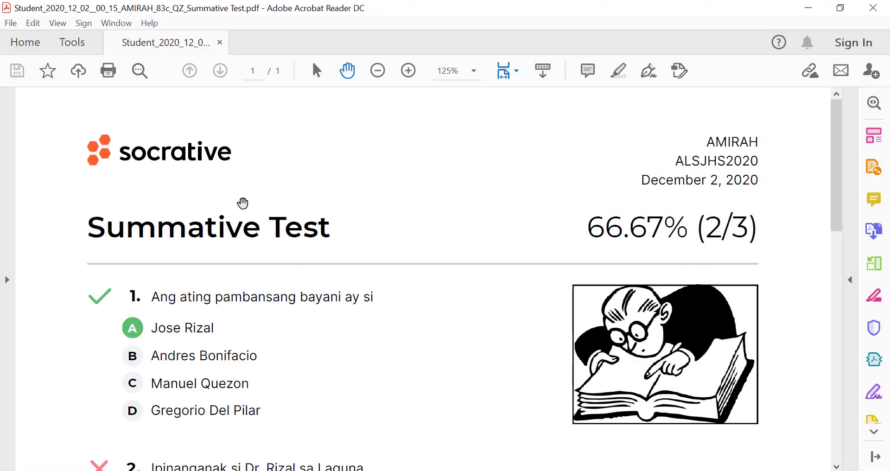
scroll(314, 212, "down", 3)
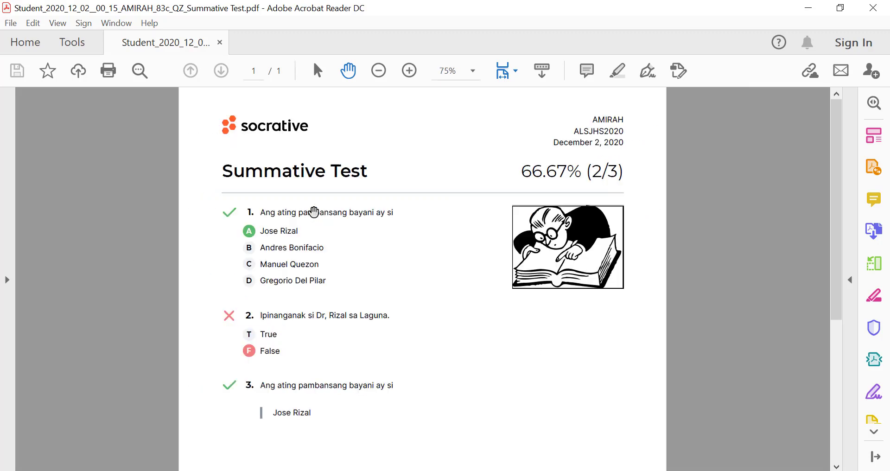
scroll(313, 212, "down", 2)
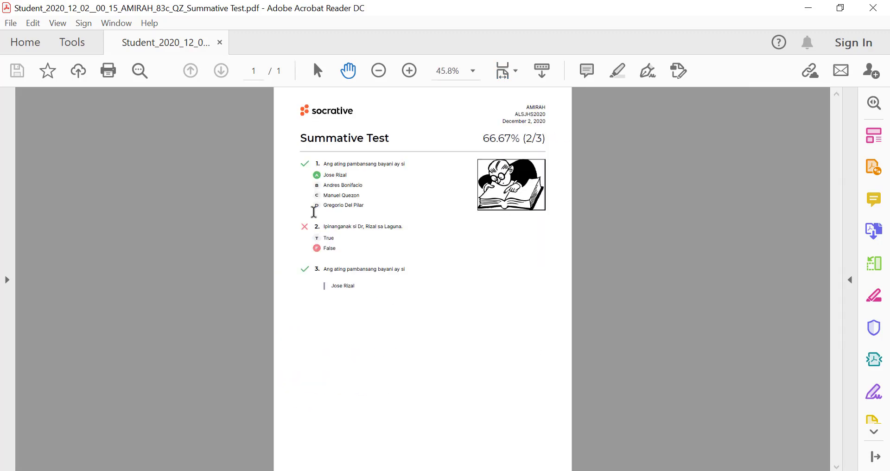
scroll(313, 212, "up", 1)
scroll(529, 122, "up", 2)
scroll(534, 143, "up", 1)
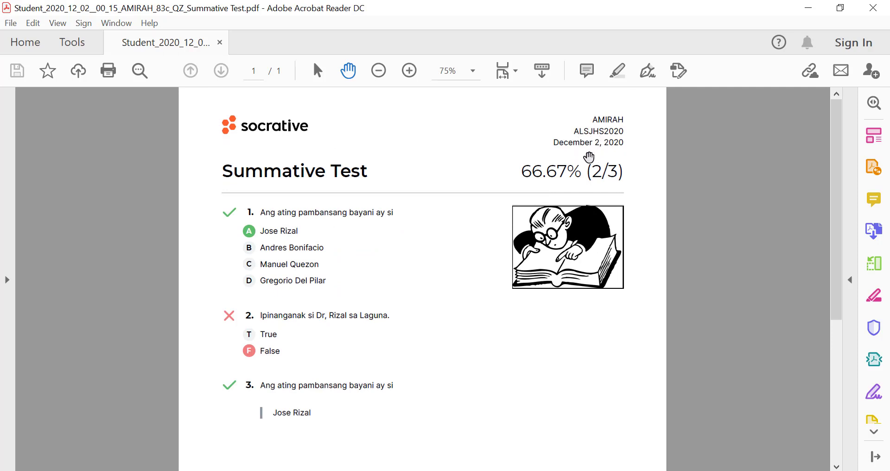
scroll(531, 188, "up", 1)
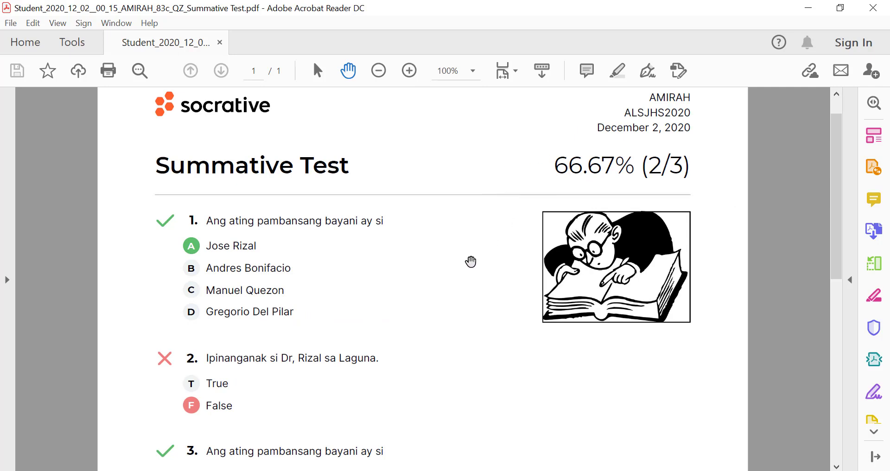
scroll(369, 264, "down", 3)
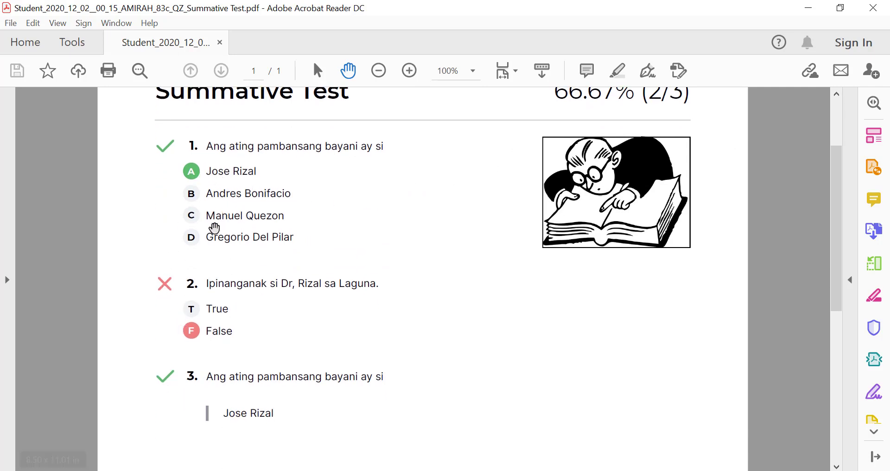
scroll(216, 232, "down", 1)
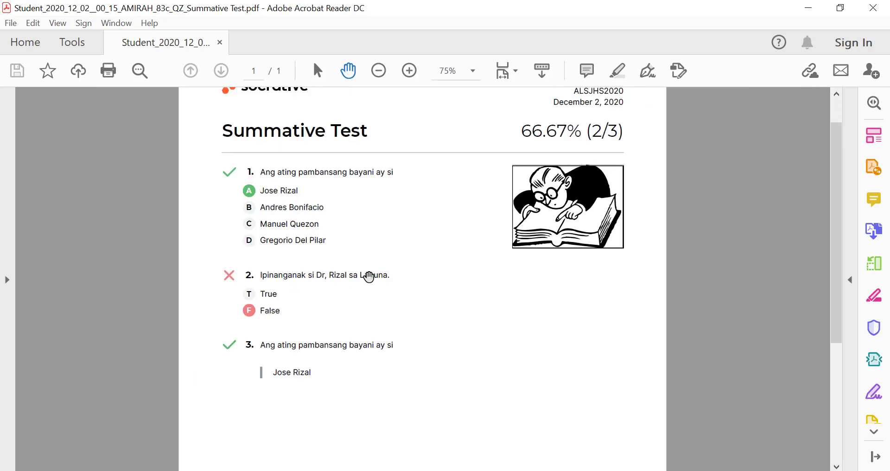
scroll(370, 275, "down", 1)
Close the zip archive window and switch back to the Socrative browser window with Alt+Tab.
left_click(359, 470)
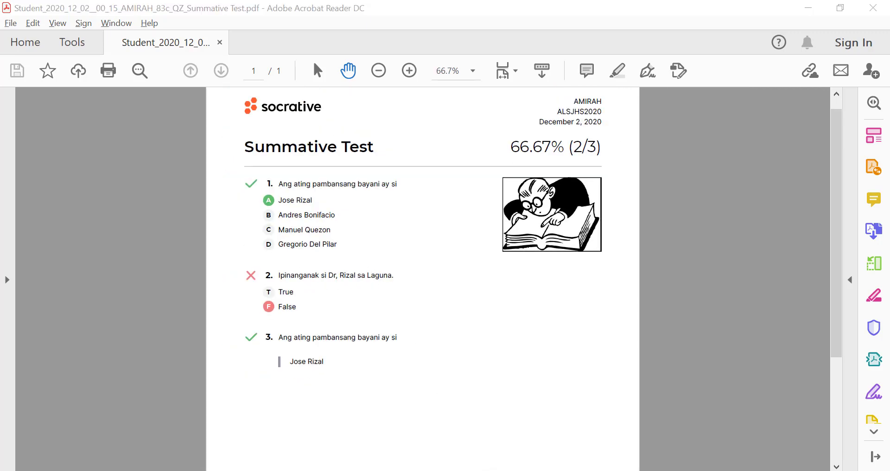
left_click(735, 98)
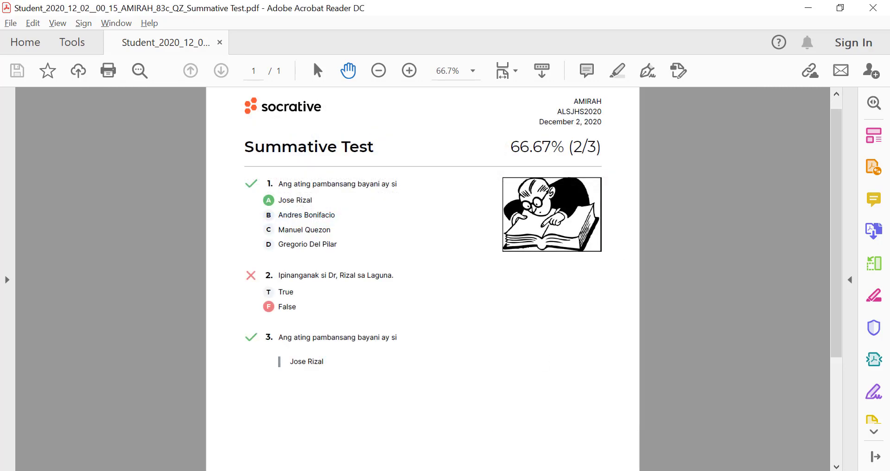
key("alt+Tab")
key("alt+Tab")
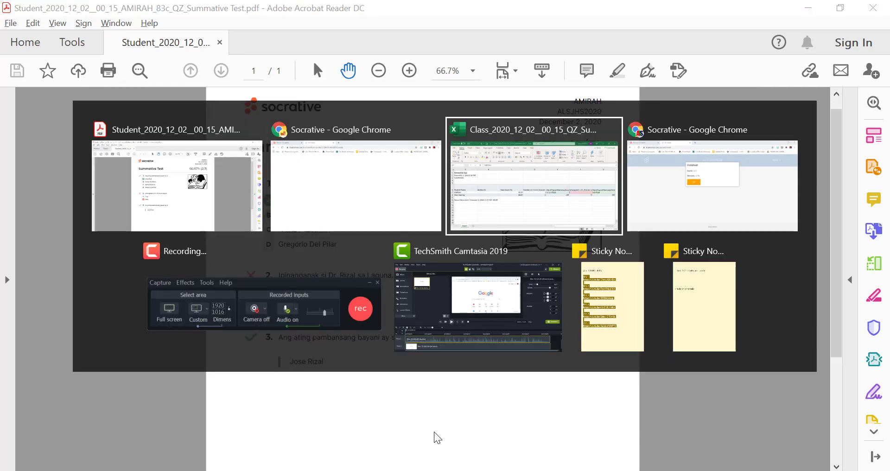
key("alt+Tab")
key("alt+Tab")
key("alt+Tab")
key("alt+Tab")
key("alt+Tab")
key("alt+Tab")
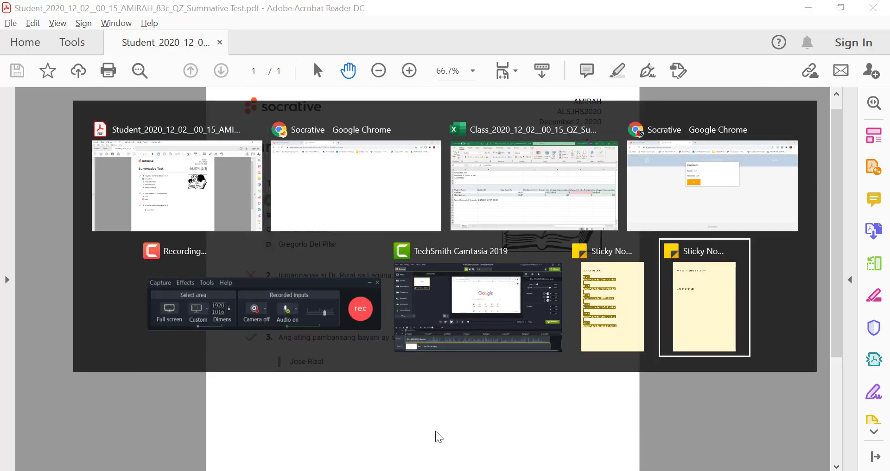
key("alt+Tab")
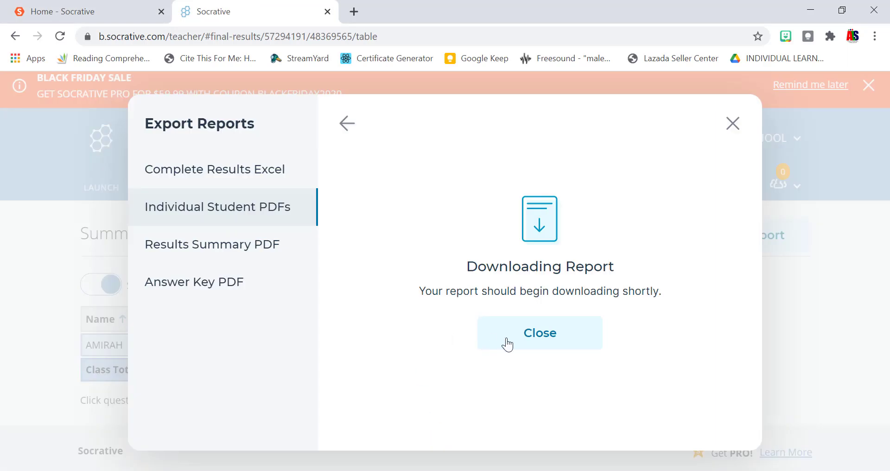
Close the Export Reports notice, go to the Quizzes list, and open FLT-Junior High School.
left_click(526, 341)
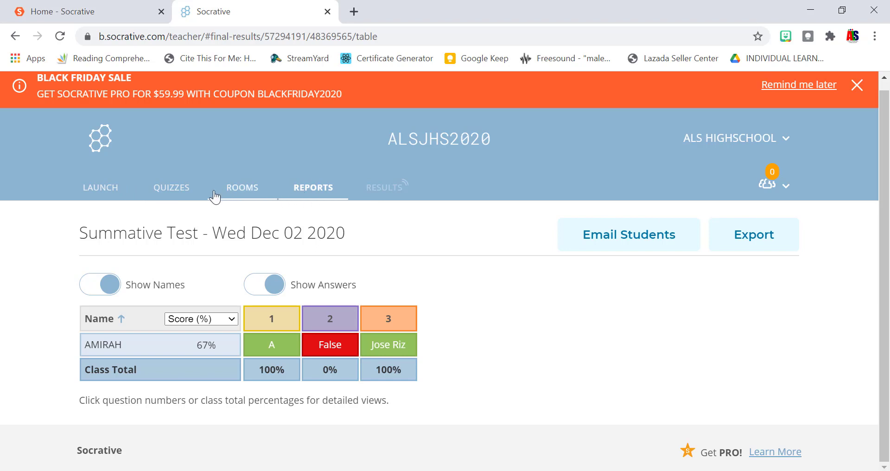
left_click(199, 194)
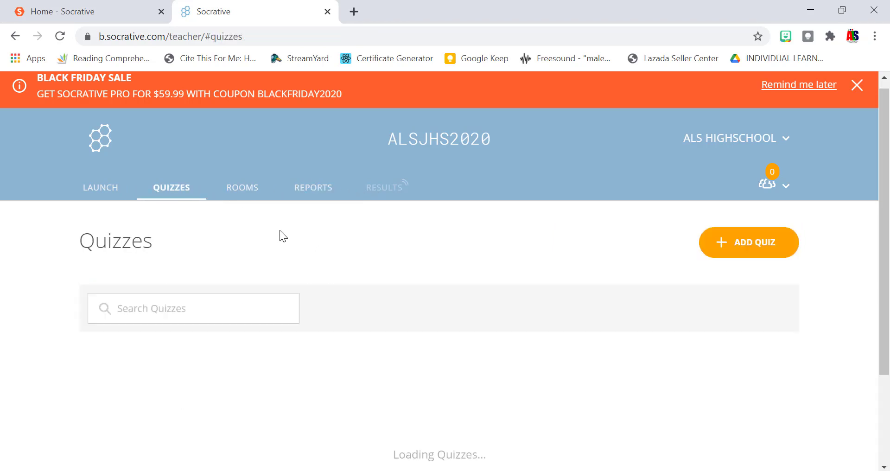
scroll(528, 291, "down", 5)
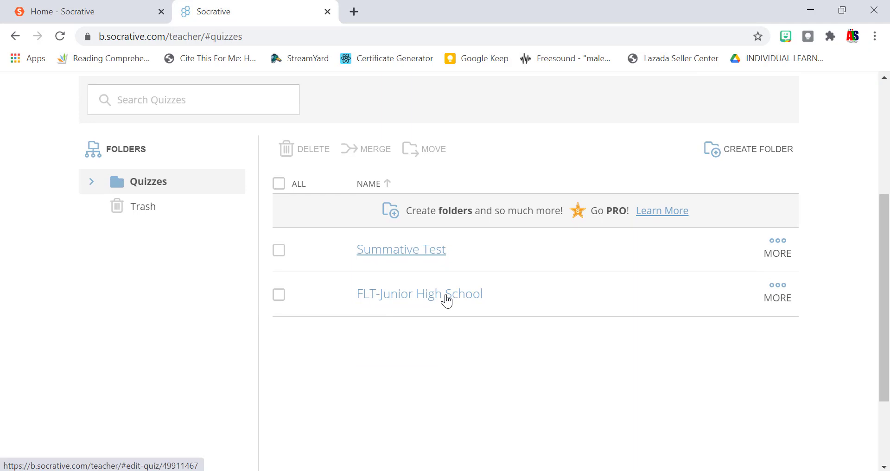
scroll(624, 262, "up", 2)
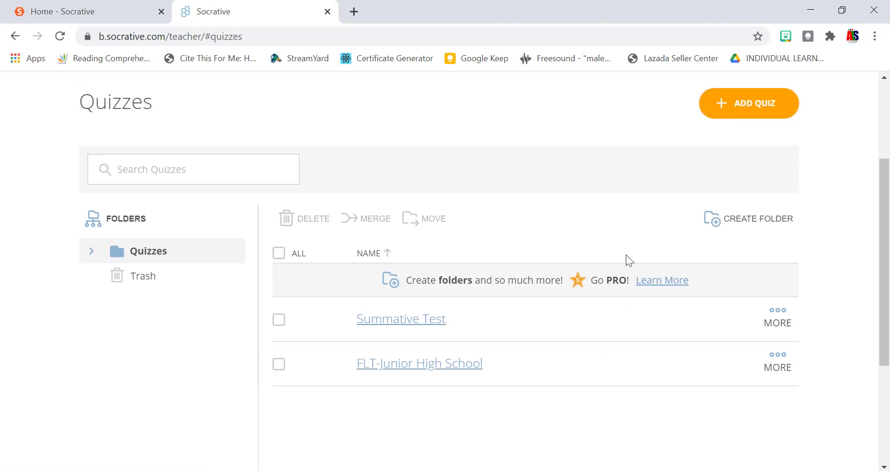
scroll(626, 260, "down", 3)
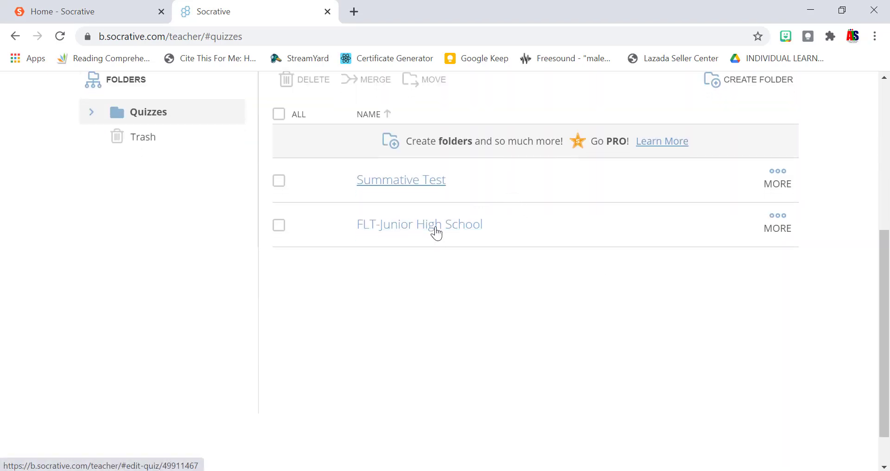
scroll(427, 234, "up", 2)
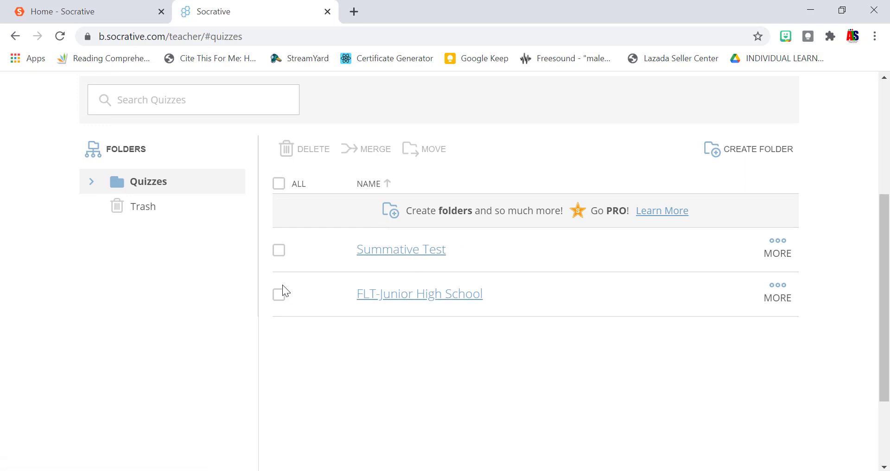
scroll(250, 255, "up", 2)
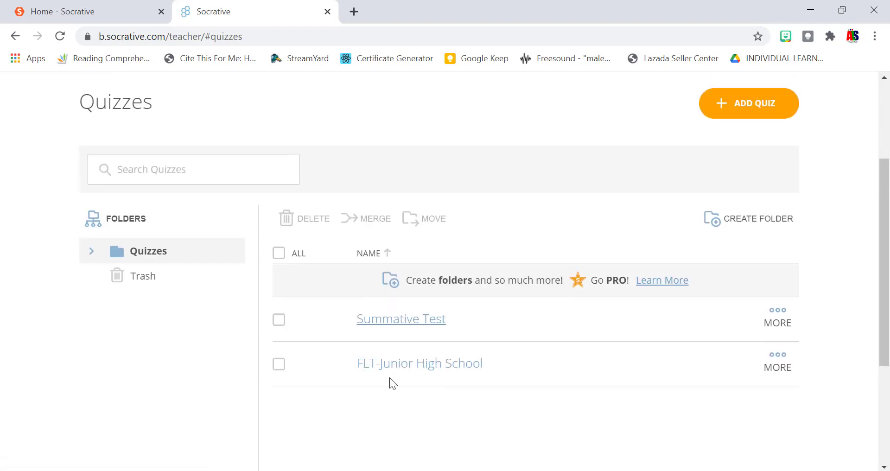
left_click(397, 364)
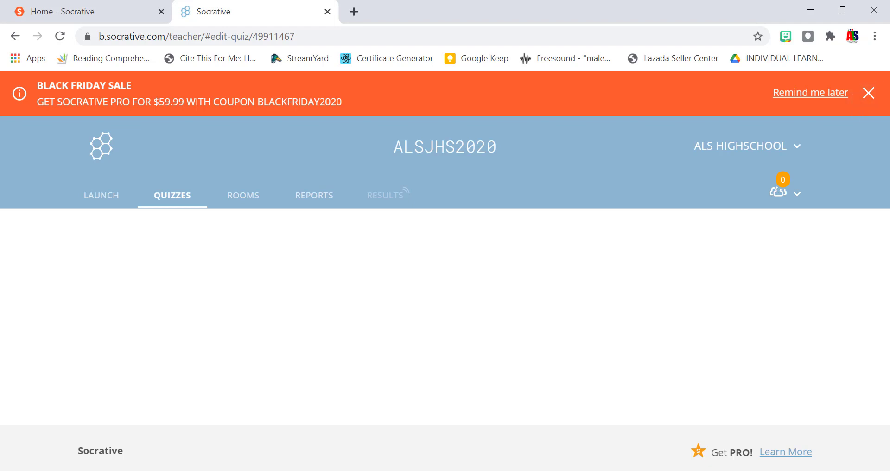
In the teacher's Chrome window, scroll through the FLT-Junior High School questions, then go to Launch.
left_click(608, 470)
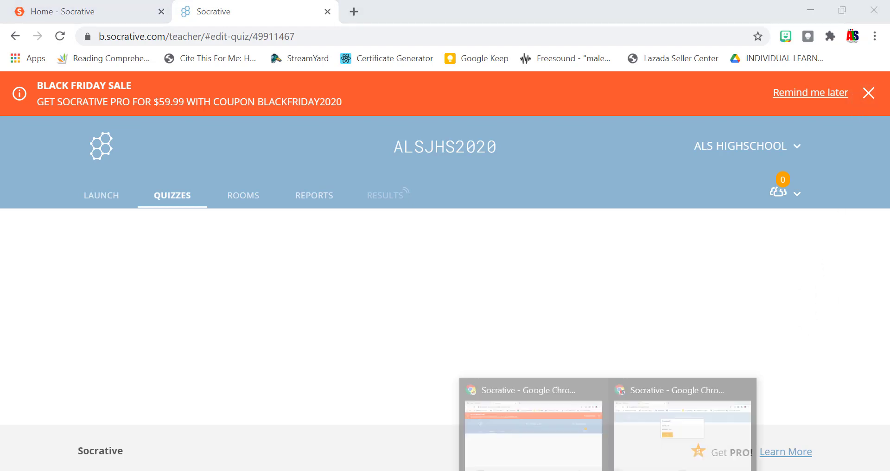
left_click(538, 431)
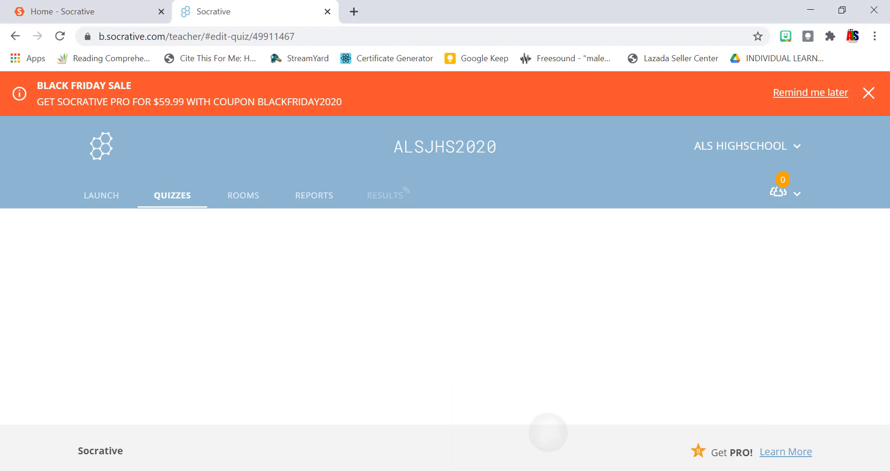
scroll(538, 431, "down", 4)
scroll(438, 272, "down", 1)
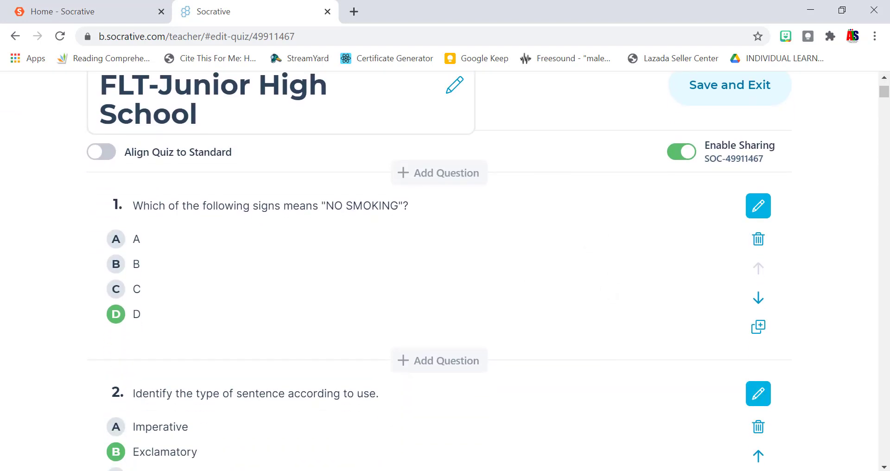
scroll(439, 271, "up", 2)
scroll(439, 271, "up", 1)
scroll(439, 272, "down", 4)
scroll(439, 271, "down", 8)
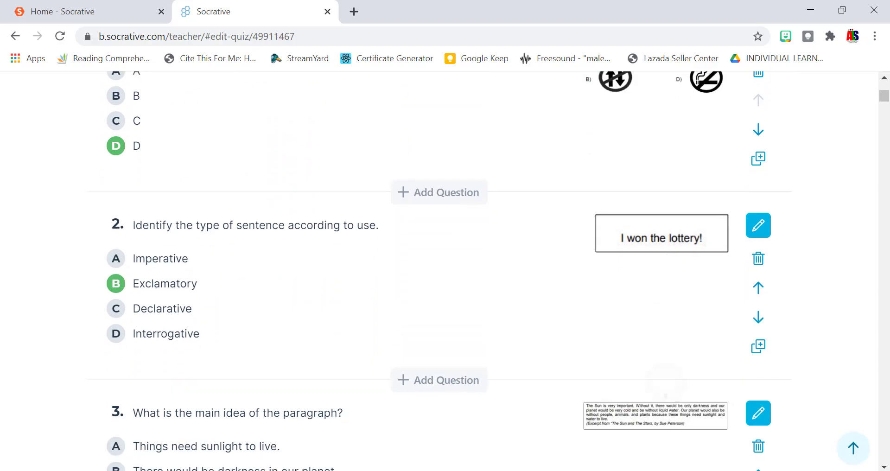
scroll(439, 272, "down", 20)
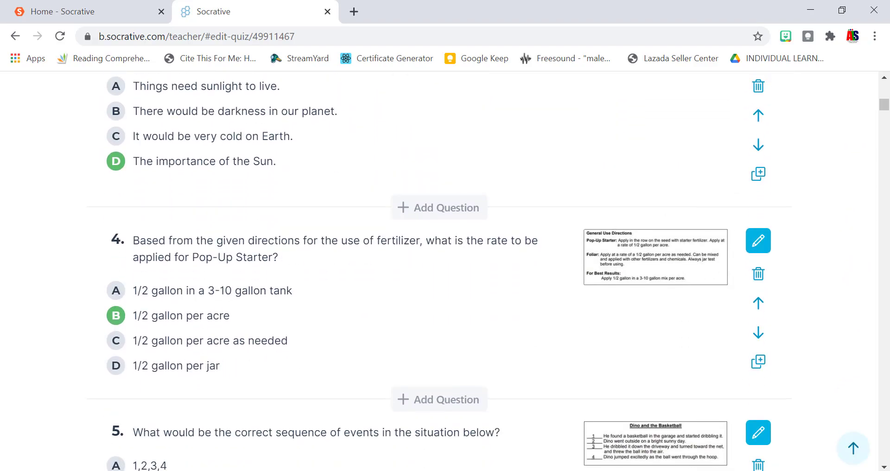
scroll(439, 271, "up", 5)
scroll(439, 272, "down", 20)
scroll(438, 272, "up", 1)
scroll(439, 272, "up", 20)
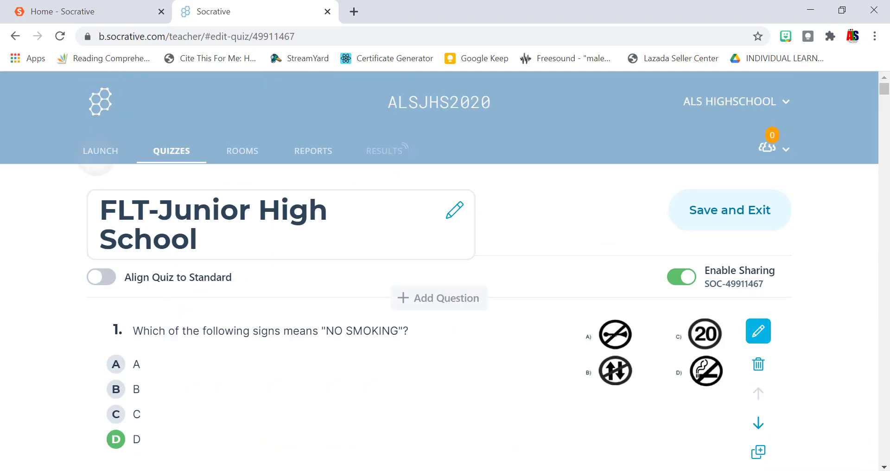
left_click(100, 150)
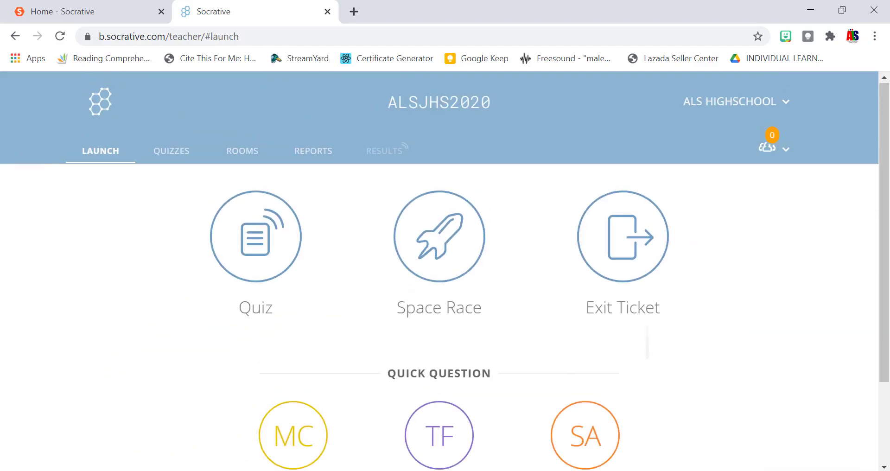
Launch FLT-Junior High School with Instant Feedback, question feedback off, and final score shown.
left_click(256, 237)
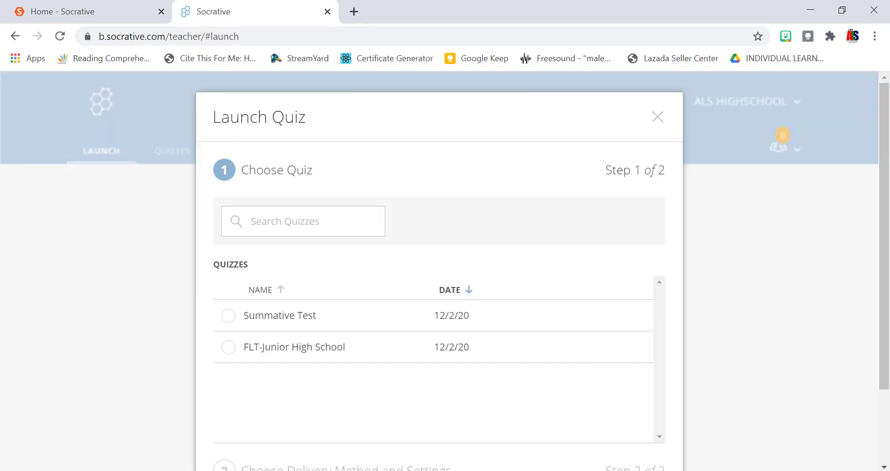
left_click(228, 347)
scroll(515, 325, "down", 2)
left_click(626, 429)
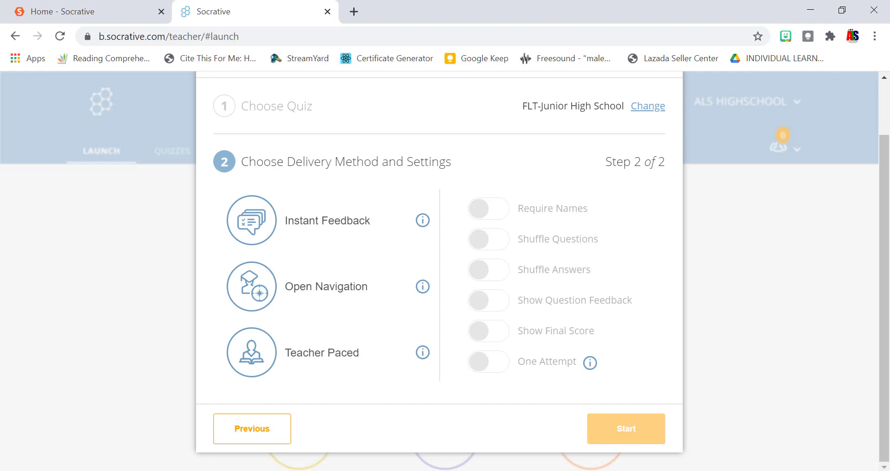
left_click(316, 220)
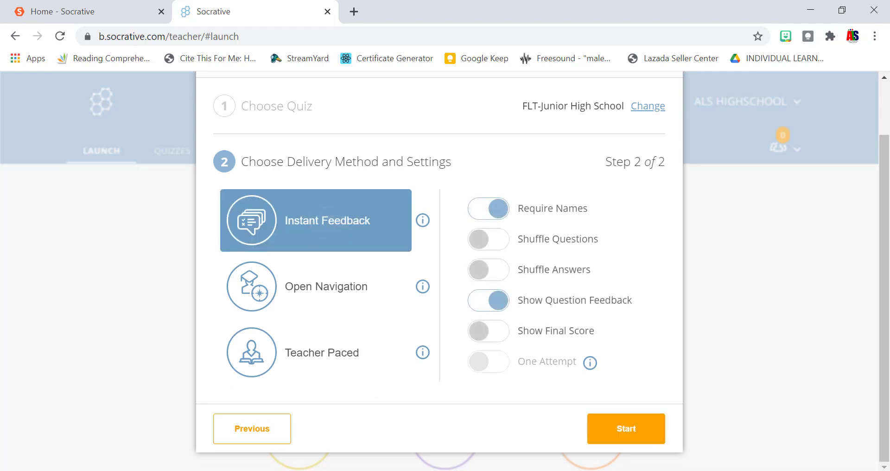
left_click(489, 300)
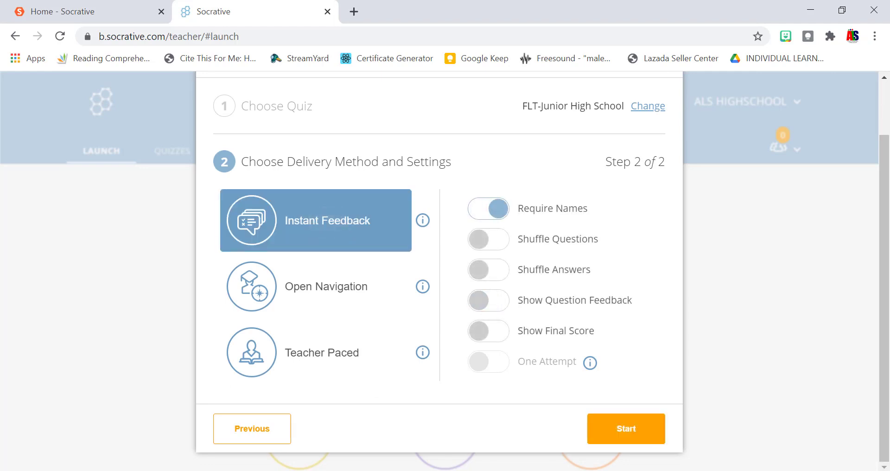
left_click(488, 331)
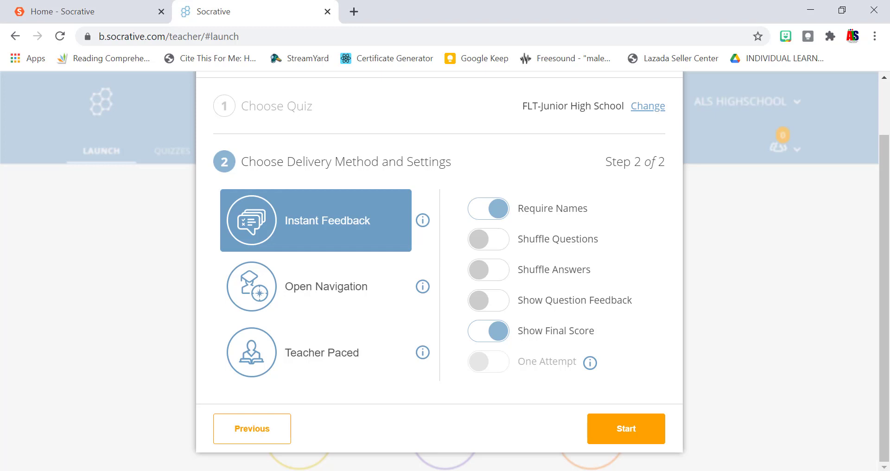
left_click(626, 429)
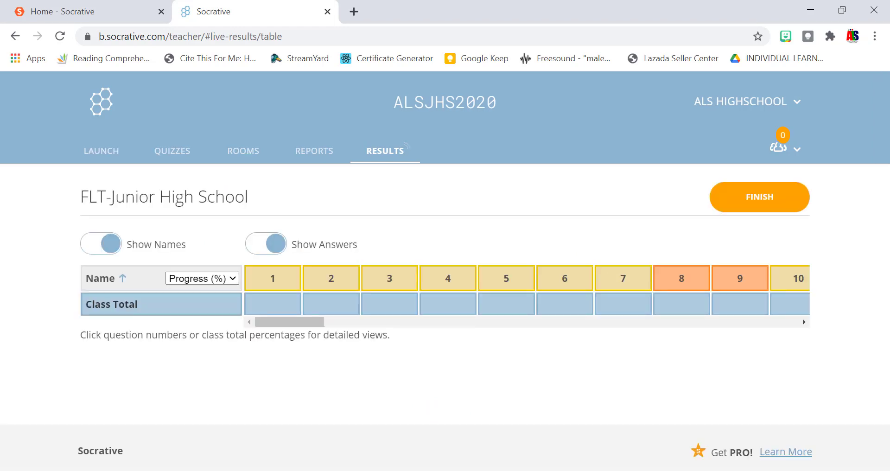
Switch to the second Chrome window showing the Socrative Student Login page.
mouse_move(608, 469)
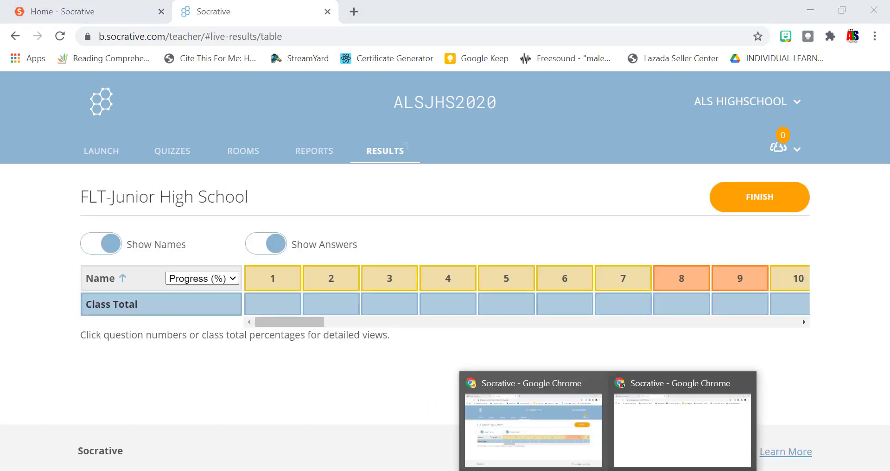
left_click(648, 429)
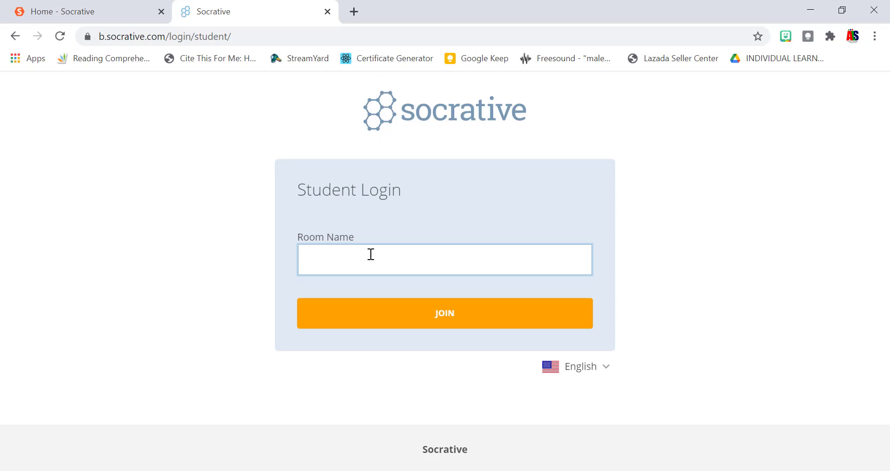
key("Caps_Lock")
key("Return")
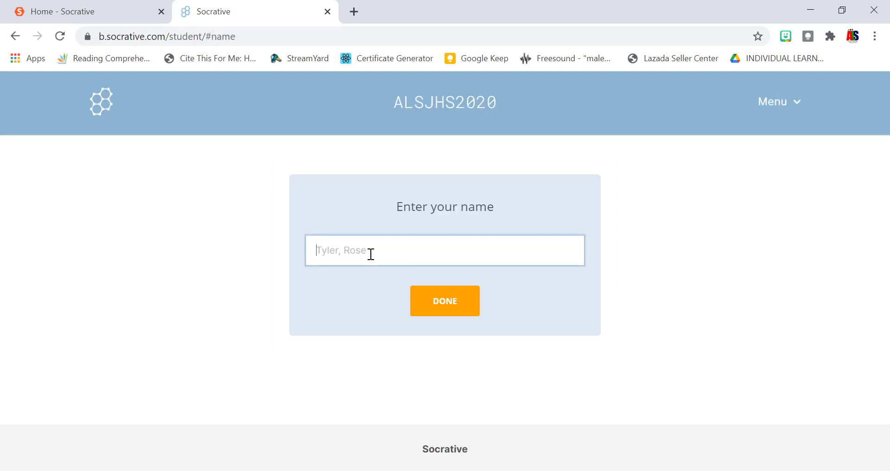
type("AMIRAH")
key("Return")
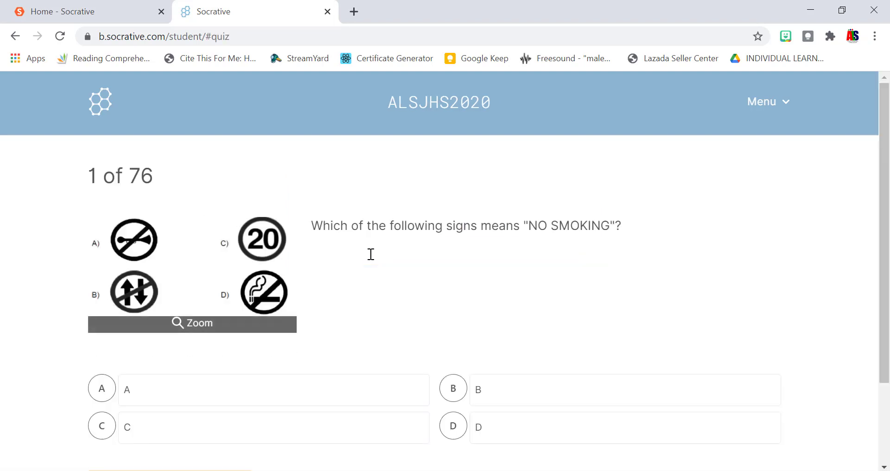
Answer questions 1–3 with A, Exclamatory, and The importance of the Sun.
scroll(371, 255, "down", 2)
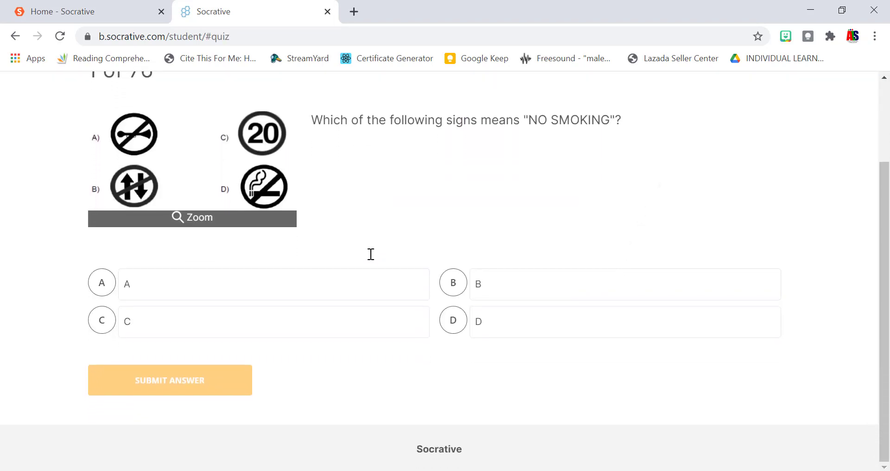
scroll(371, 254, "up", 2)
scroll(371, 255, "down", 2)
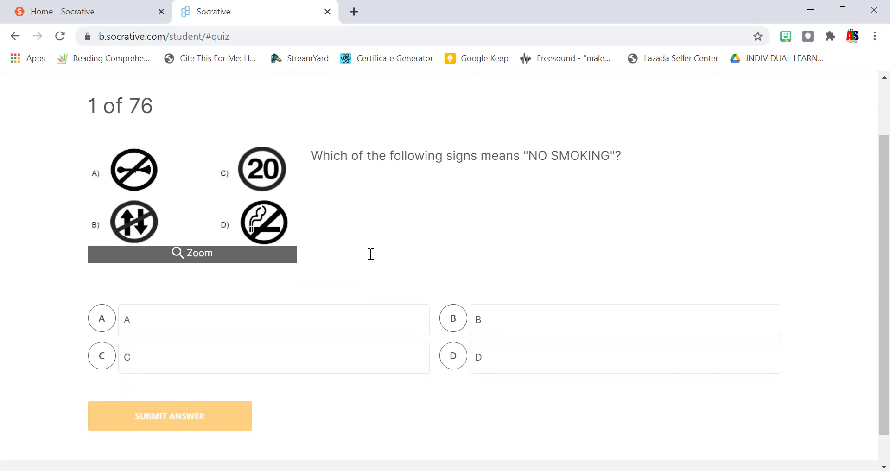
key("a")
key("Return")
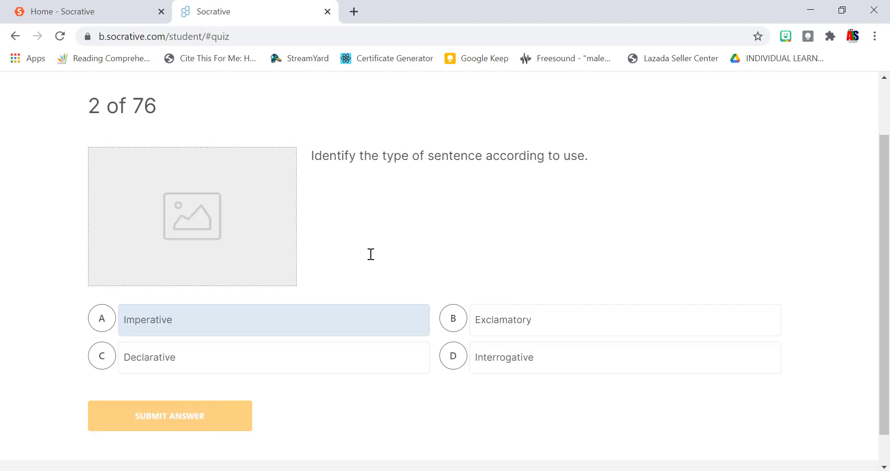
key("b")
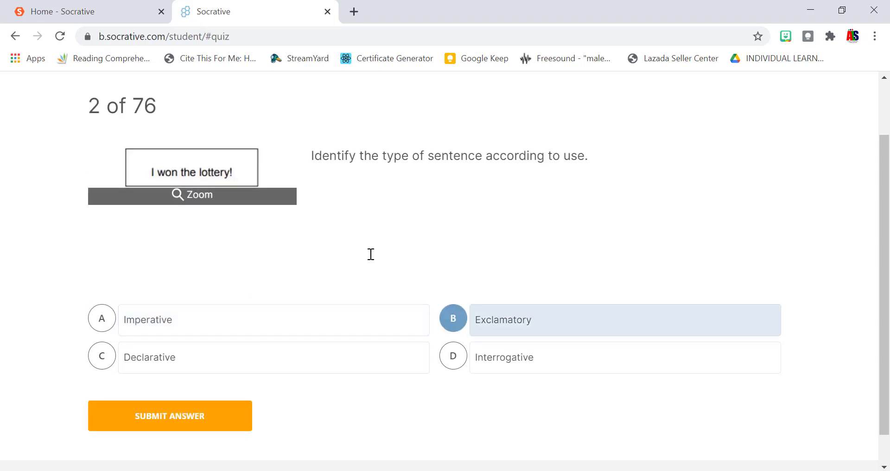
key("Return")
key("d")
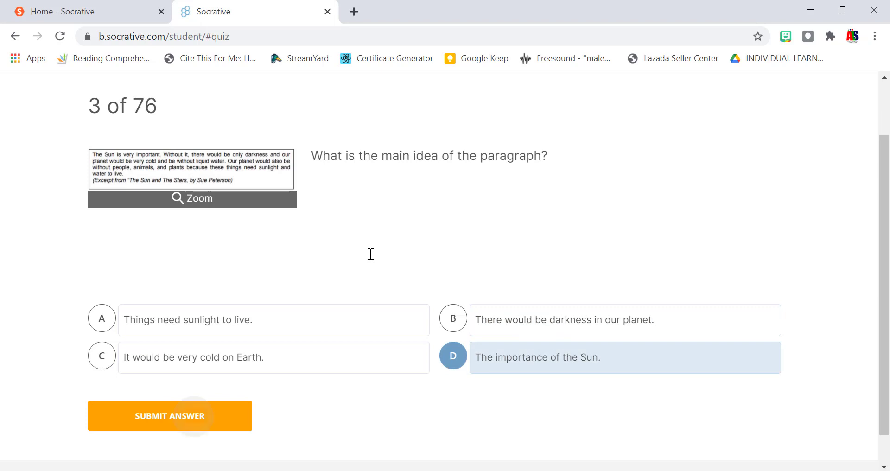
key("Return")
Answer questions 4–7 with B, 1,2,3,4, not, and B.
key("b")
key("Return")
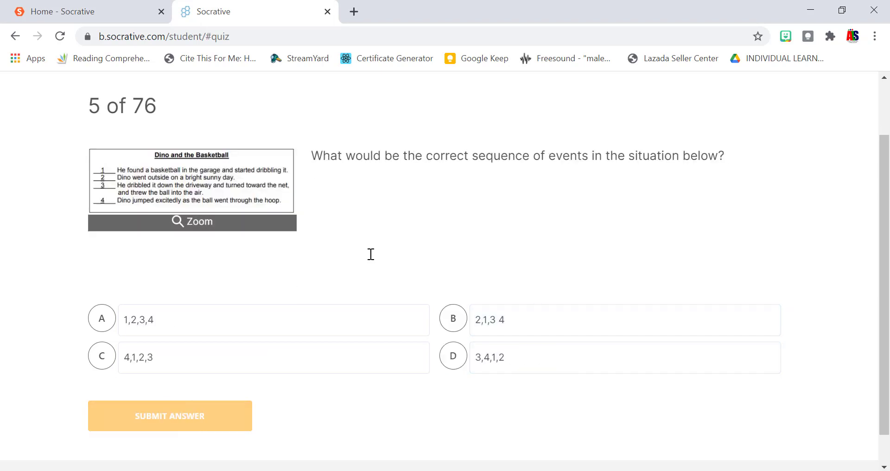
key("a")
key("Return")
key("d")
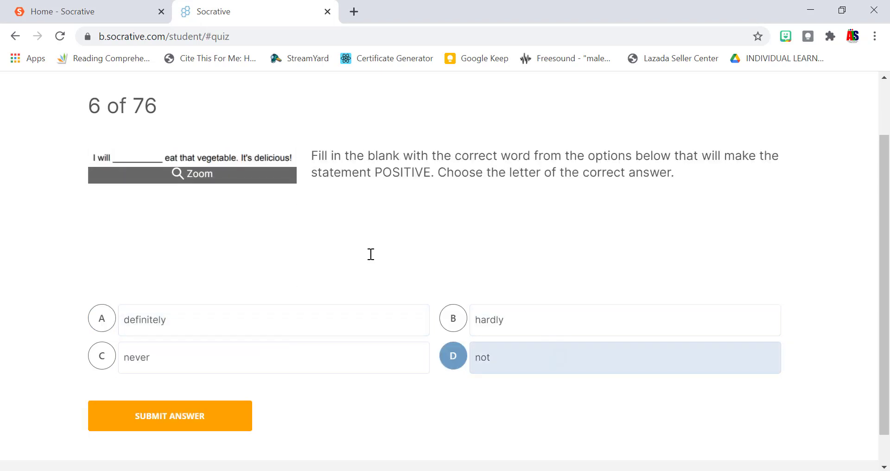
key("Return")
key("b")
key("Return")
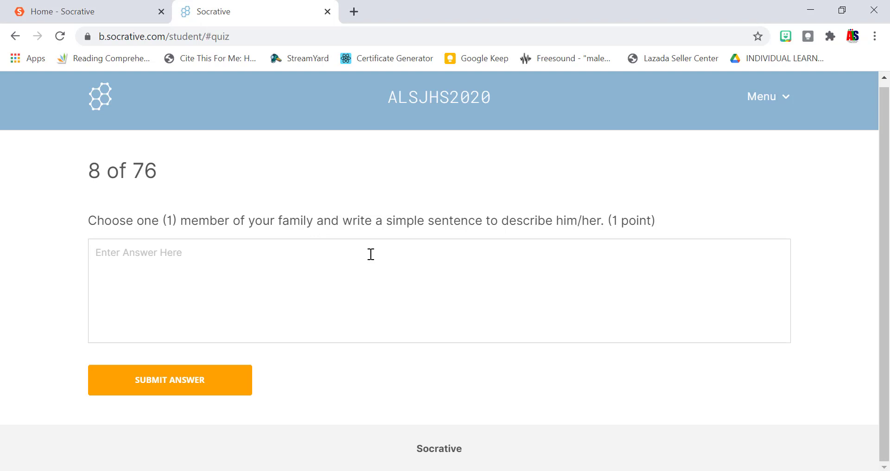
Submit 'MY MOTHER' for question 8 and filler text 'HJCJHDSBCSS' for question 9.
type("MY")
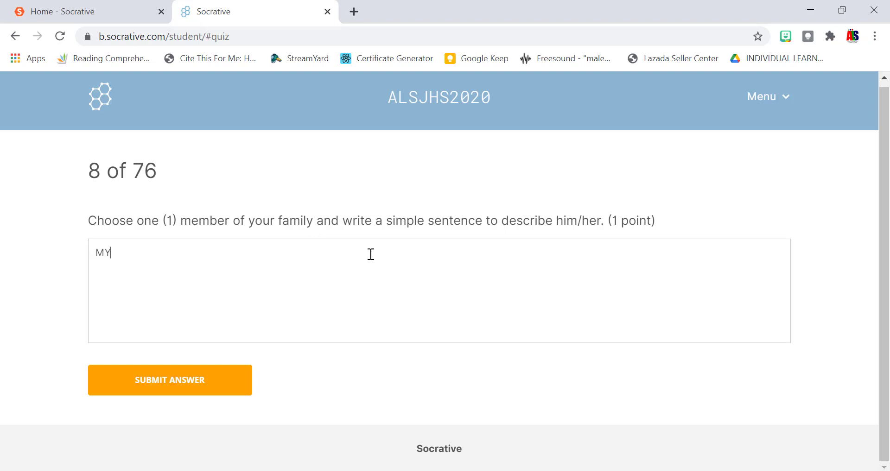
type(" MOTHER")
key("Return")
type("HJCJHDSBCSS")
key("Return")
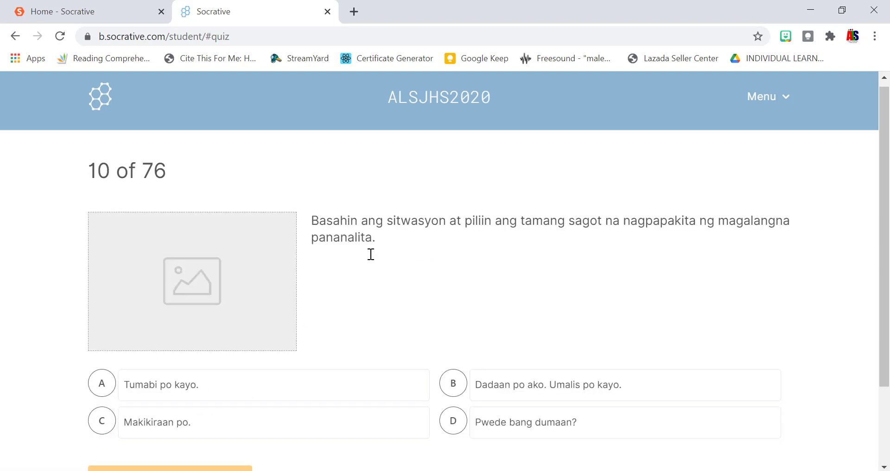
View question 10's enlarged image, then submit answer B.
scroll(371, 254, "down", 2)
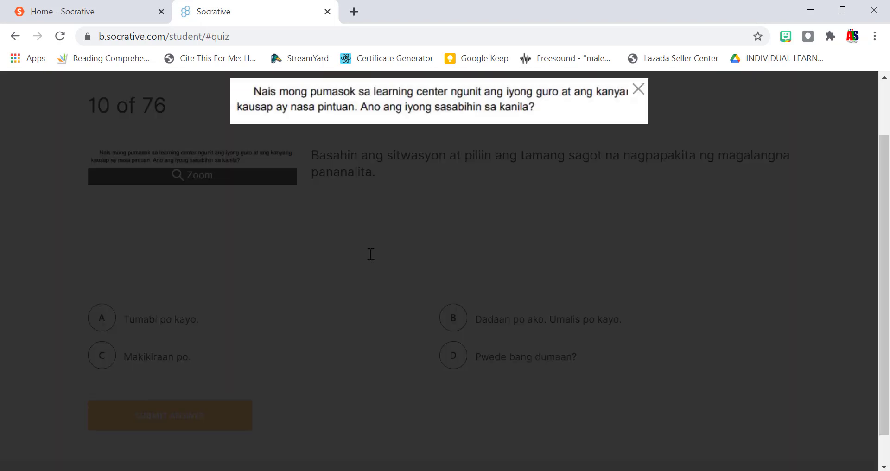
left_click(371, 255)
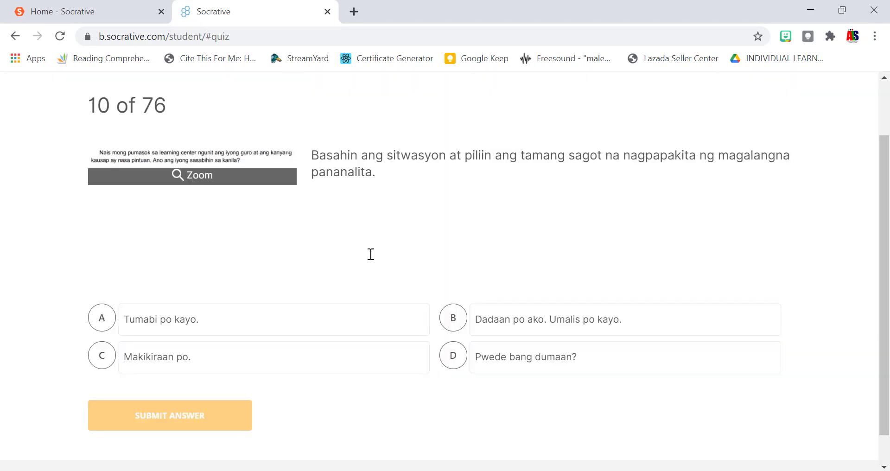
key("Return")
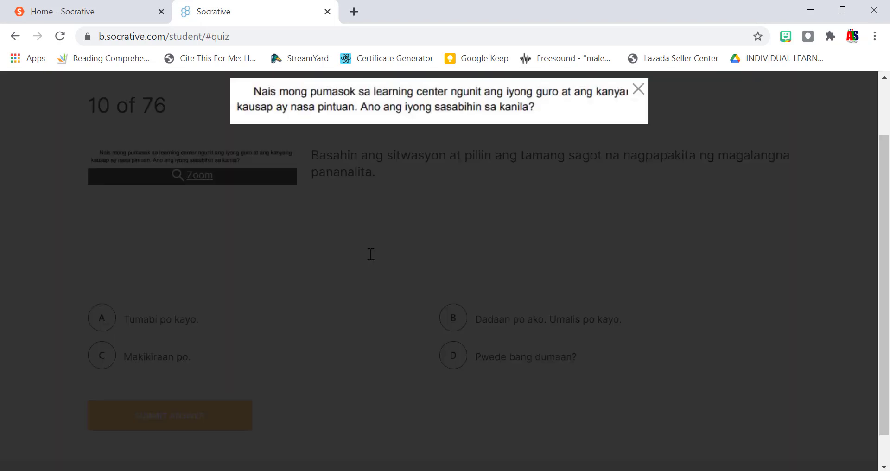
left_click(371, 254)
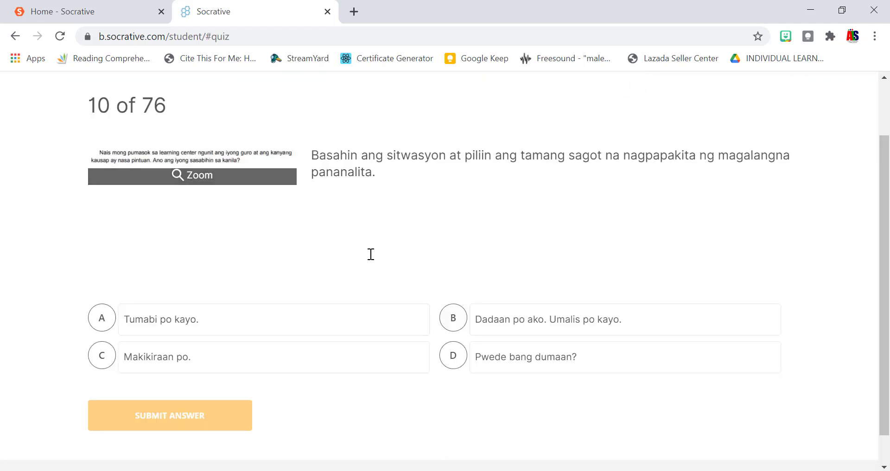
key("Tab")
key("Tab")
key("Return")
key("Tab")
key("Tab")
key("Tab")
key("Return")
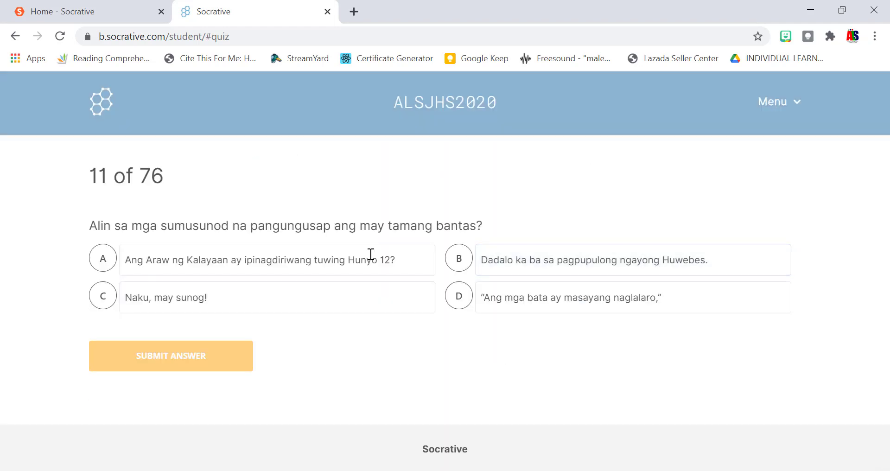
Answer question 11 with A and question 12 with Nakalalamang - Nakalulungkot.
left_click(371, 255)
key("Tab")
key("Tab")
key("Tab")
key("Tab")
key("Return")
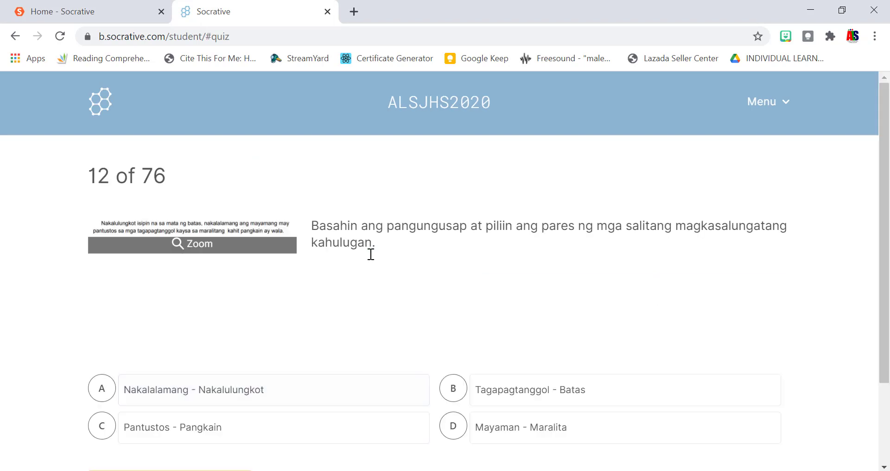
key("Return")
key("Escape")
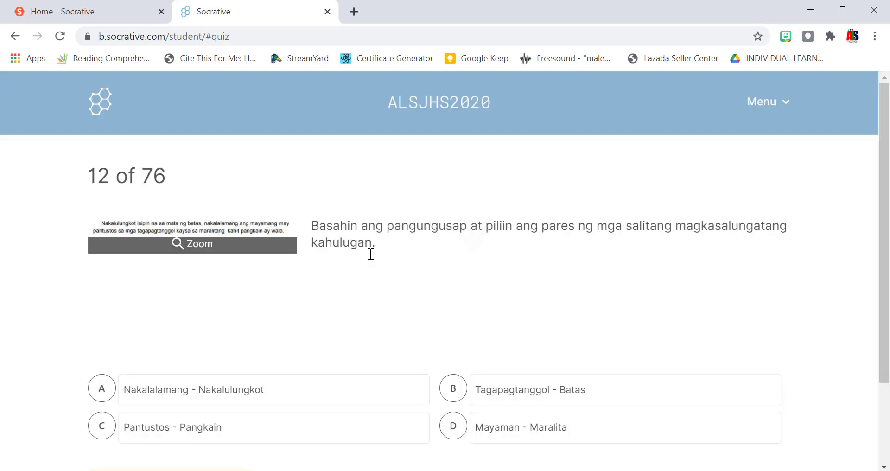
key("Tab")
key("Return")
key("Tab")
key("Tab")
key("Tab")
key("Tab")
key("Return")
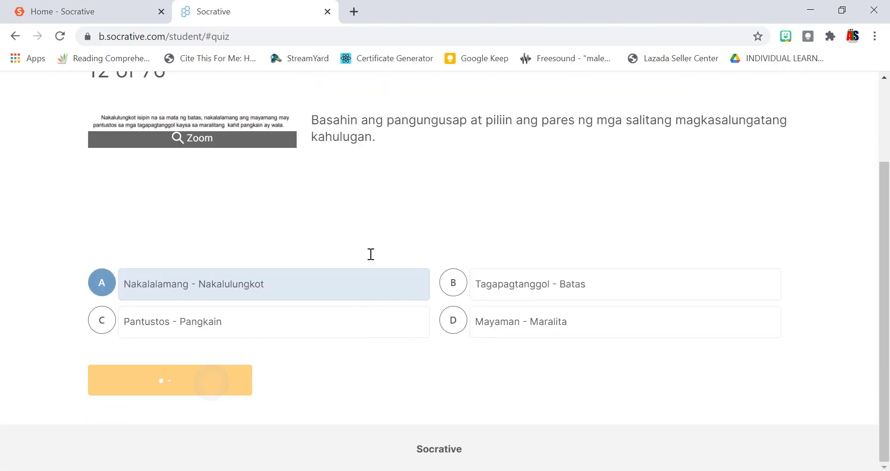
Answer question 13 with Gabay and question 14 with masakitin.
key("Tab")
key("Tab")
key("Return")
key("Tab")
key("Tab")
key("Tab")
key("Return")
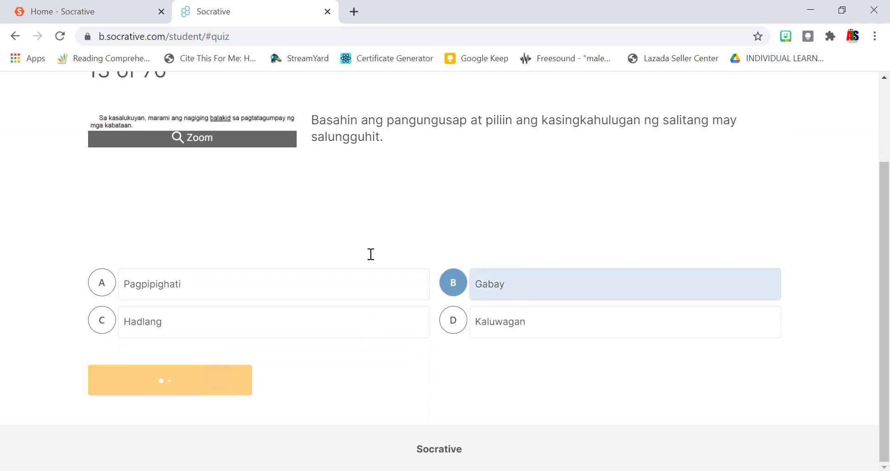
key("Tab")
key("Return")
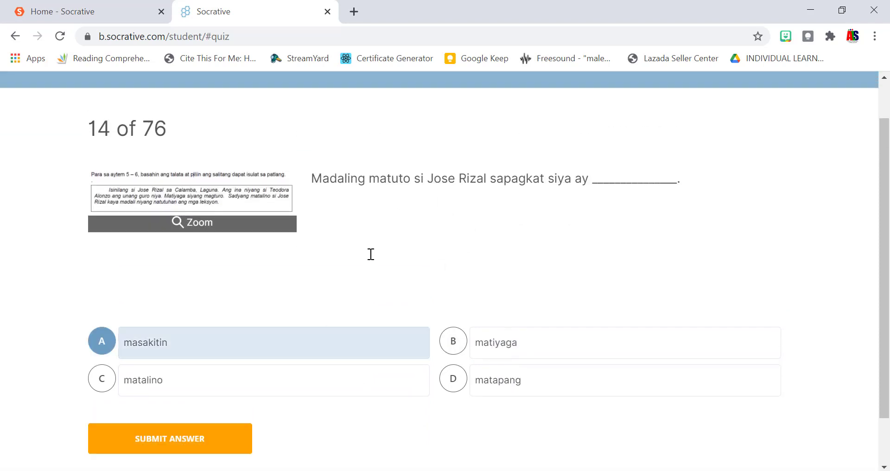
key("Tab")
key("Tab")
key("Tab")
key("Tab")
key("Return")
Answer question 15 with D and submit filler text for question 16.
key("Tab")
key("Tab")
key("Tab")
key("Tab")
key("Return")
key("Tab")
key("Return")
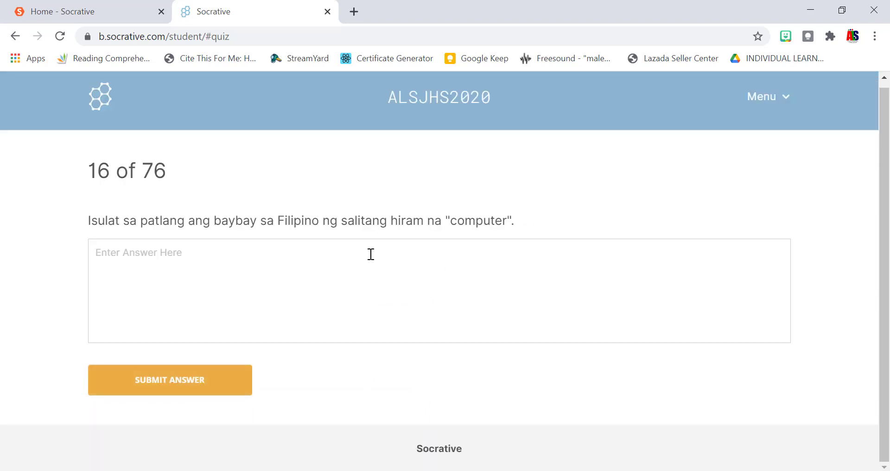
type("GGAYSCYBVCUT4")
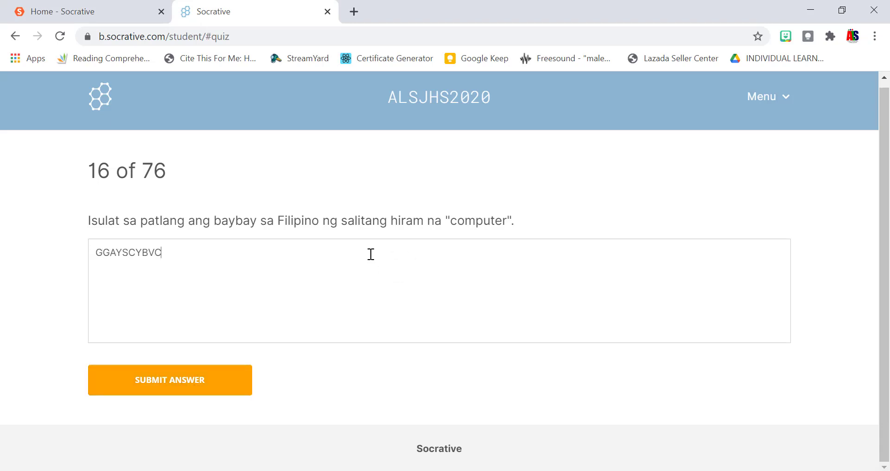
key("Tab")
key("Return")
Submit filler answers for questions 17 and 18; select It helps lessen health problems for 19.
key("Tab")
type("FYTSAVXSYTA")
key("Tab")
key("Return")
key("Tab")
type("VGASVYAFYAVSA")
key("Tab")
key("Return")
key("Tab")
key("Tab")
key("Tab")
key("space")
Submit question 19, then answer 20 (A), 21 (Light and heat energy) and 22 (D).
key("Tab")
key("Return")
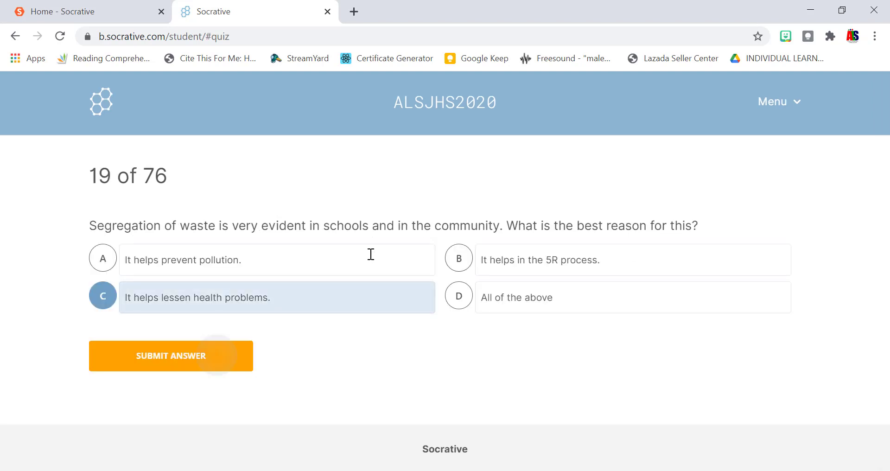
key("Tab")
key("space")
key("Tab")
key("Return")
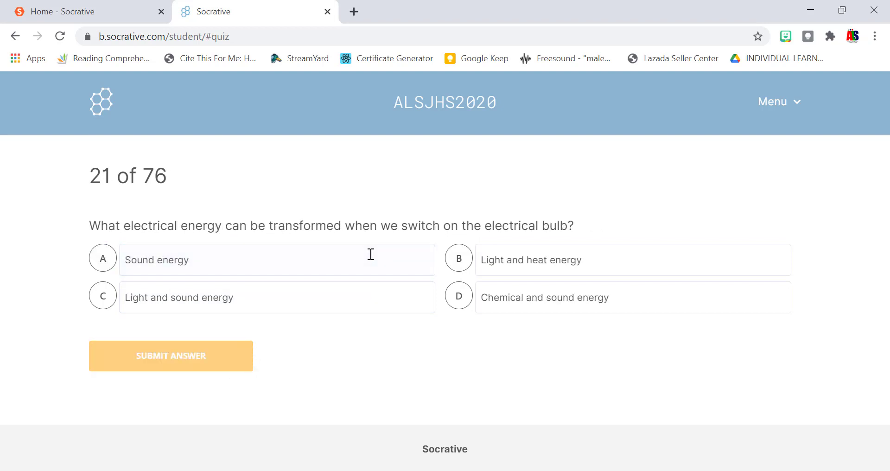
key("Tab")
key("Tab")
key("space")
key("Tab")
key("Return")
key("Tab")
key("Tab")
key("Tab")
key("Tab")
key("space")
key("Tab")
key("Return")
Answer questions 23 (B), 24 (nickel and iron), 25 (high-voltage electricity) and 26 (B).
key("Tab")
key("Tab")
key("space")
key("Tab")
key("Return")
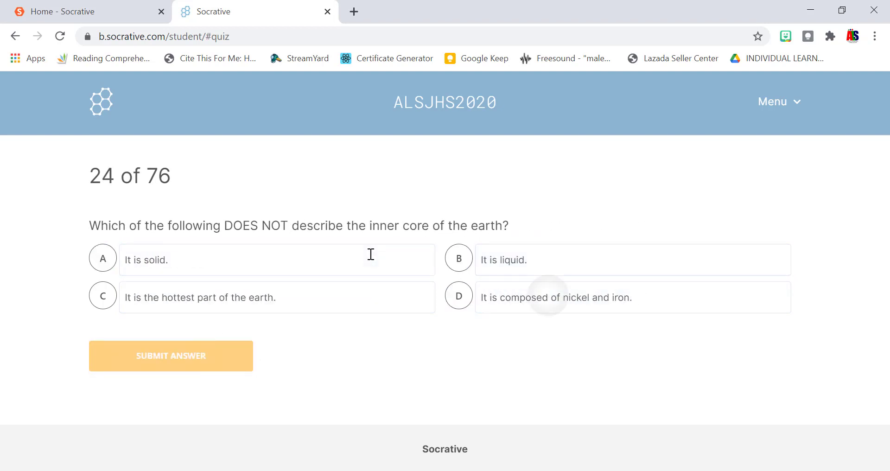
key("Tab")
key("Tab")
key("Tab")
key("Tab")
key("space")
key("Tab")
key("Return")
key("Tab")
key("Tab")
key("space")
key("Tab")
key("Return")
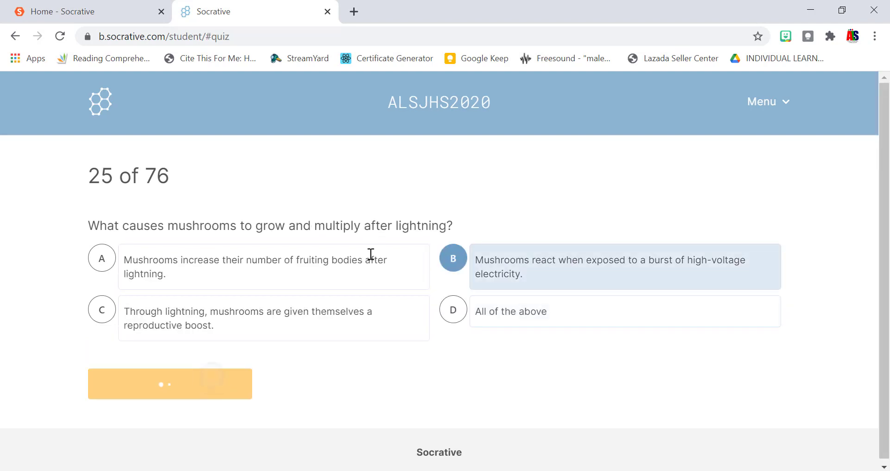
key("Tab")
key("Tab")
key("space")
key("Tab")
key("Return")
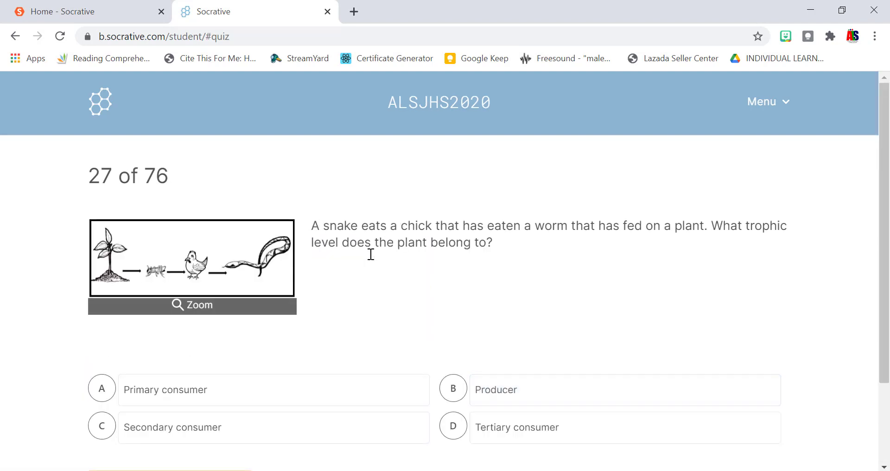
Submit question 27, then answer 28 (vaccines), 29 (D) and 30 (remove life support).
scroll(371, 254, "down", 2)
key("Return")
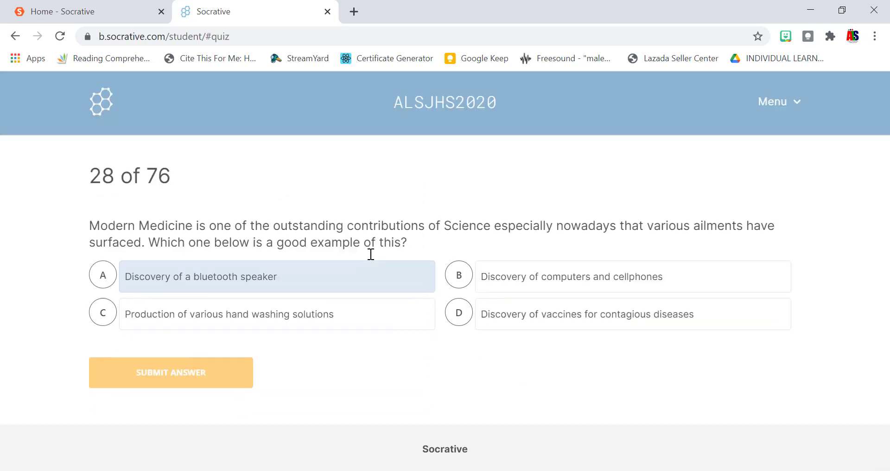
key("d")
key("Return")
key("d")
key("Return")
key("b")
key("Return")
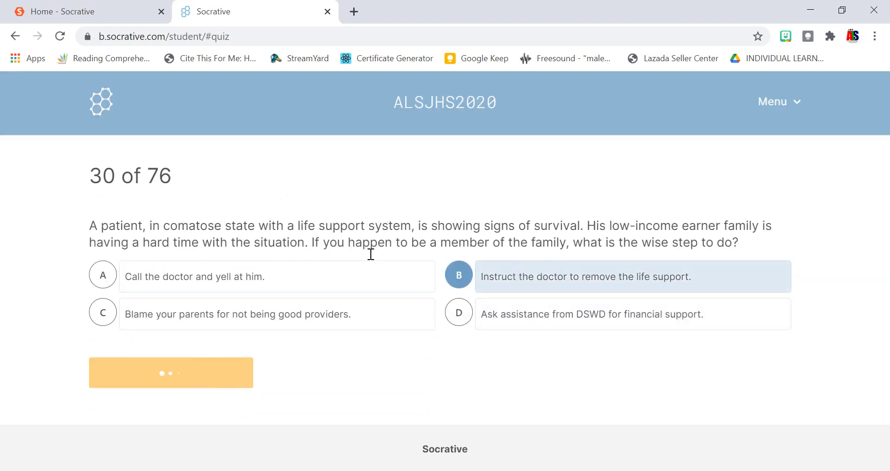
Answer questions 31 (1, 2, 3, 4), 32 (B), 33 (A), 34 (B) and 35 (29,868,000).
scroll(371, 254, "down", 2)
key("a")
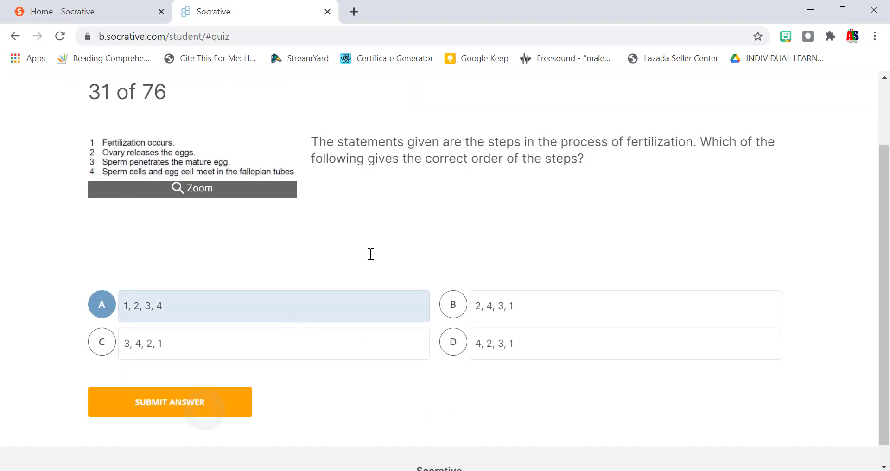
key("Return")
key("b")
key("Return")
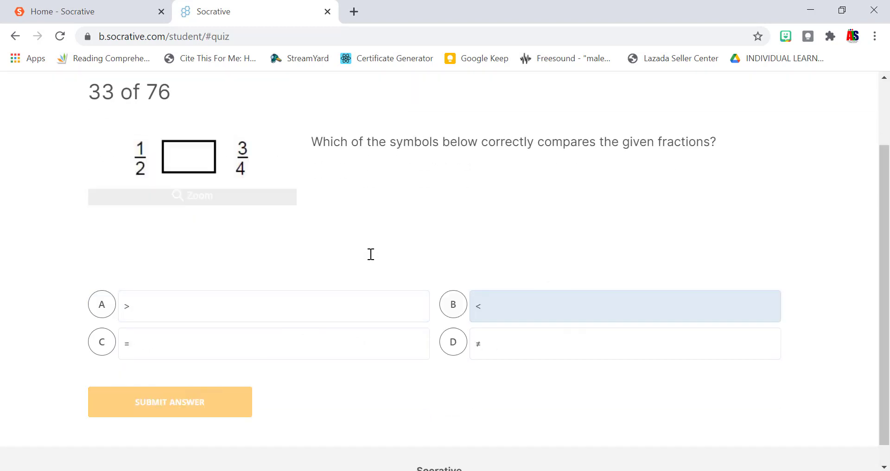
key("a")
key("Return")
key("b")
key("Return")
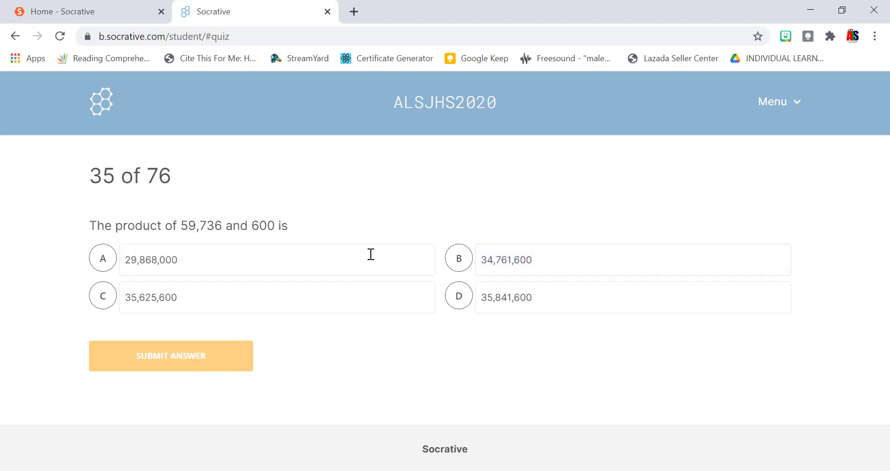
key("a")
key("Return")
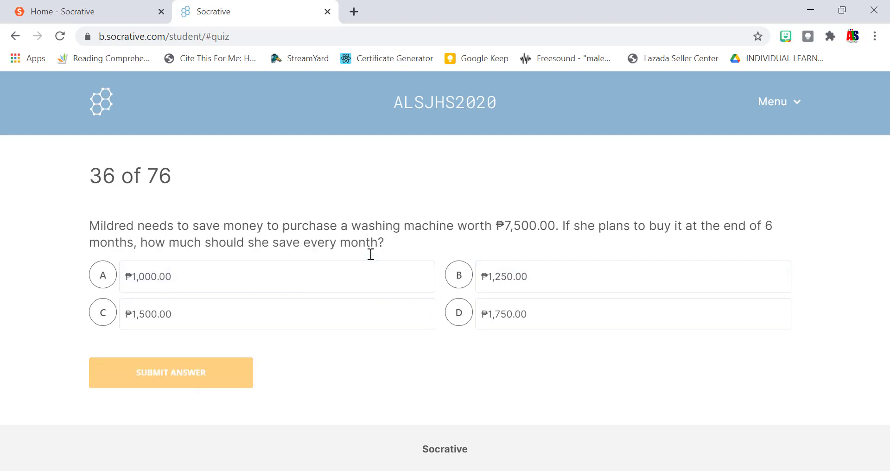
Answer questions 36 (₱1,250.00), 37 (A), 38 (B), 39 (A) and 40 (B).
key("b")
key("Return")
key("a")
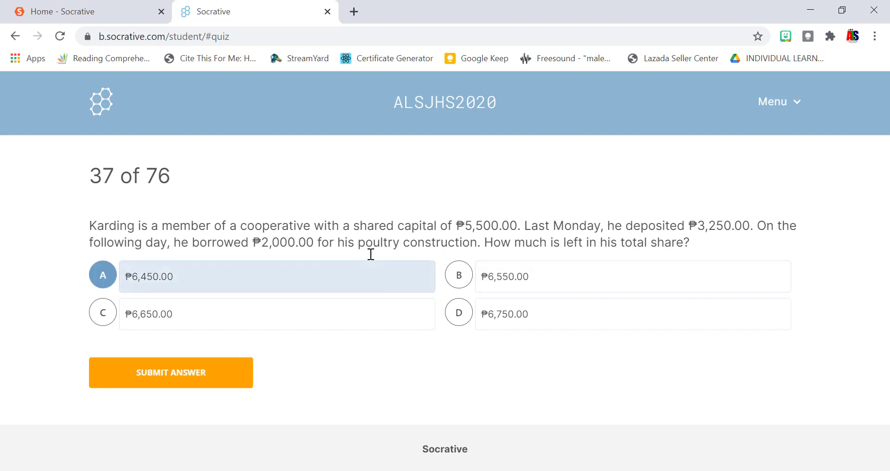
key("Return")
key("b")
key("Return")
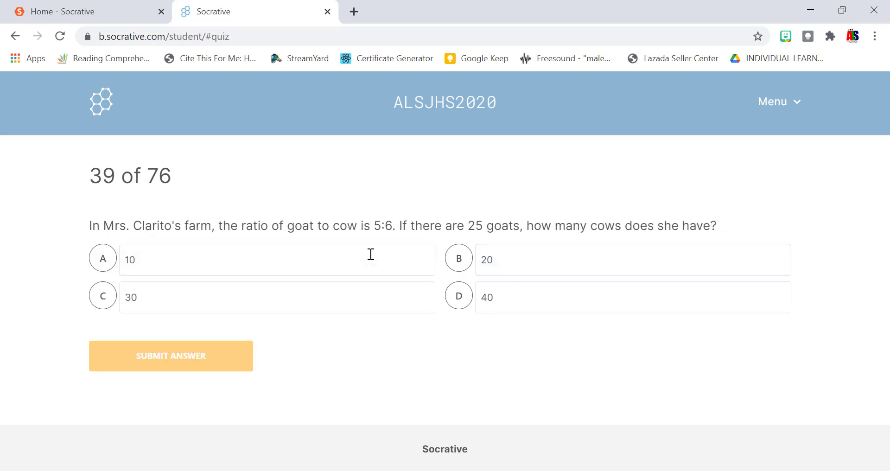
key("a")
key("Return")
key("b")
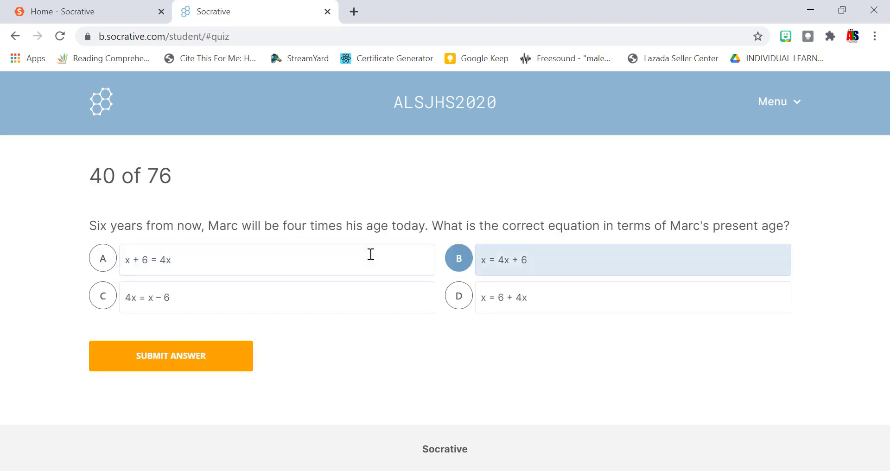
key("Return")
key("b")
Answer the pentagon perimeter question and 42–45 with A, and the ramp question with 5 ft.
scroll(371, 255, "down", 3)
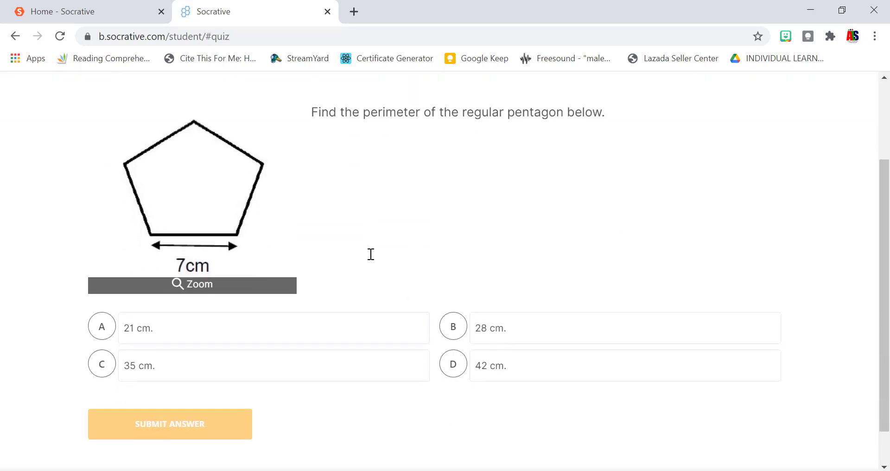
key("a")
key("Return")
key("a")
key("Return")
key("a")
key("Return")
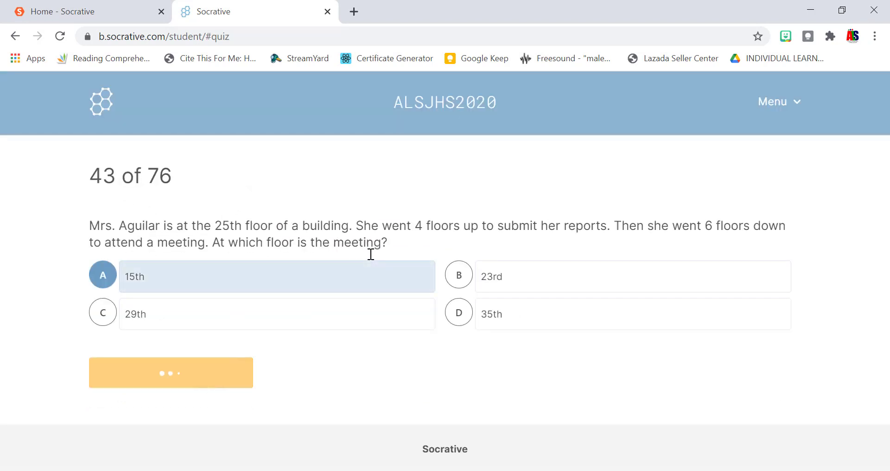
key("a")
key("Return")
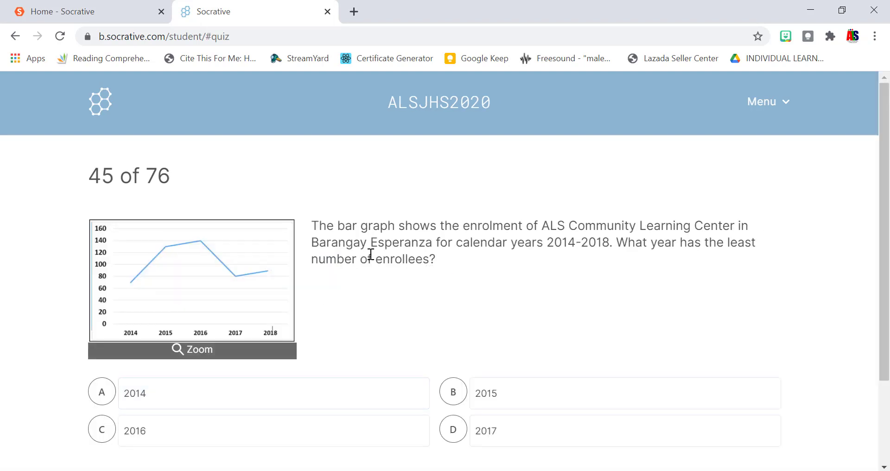
key("a")
key("Return")
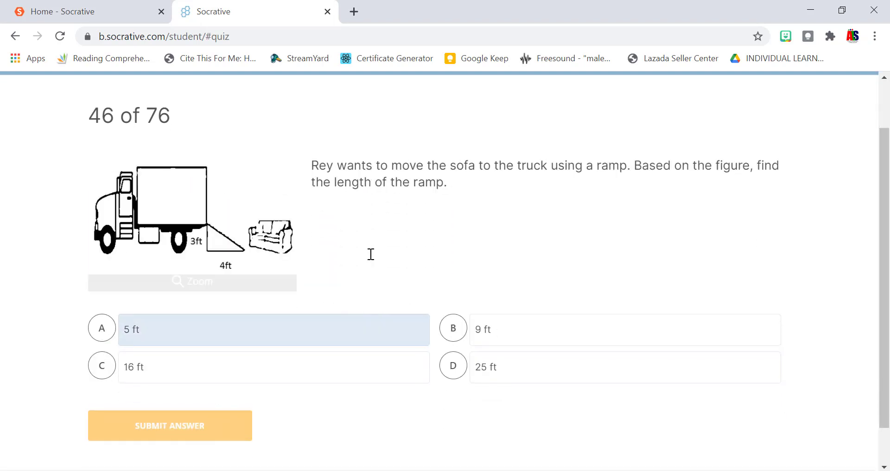
key("a")
key("Return")
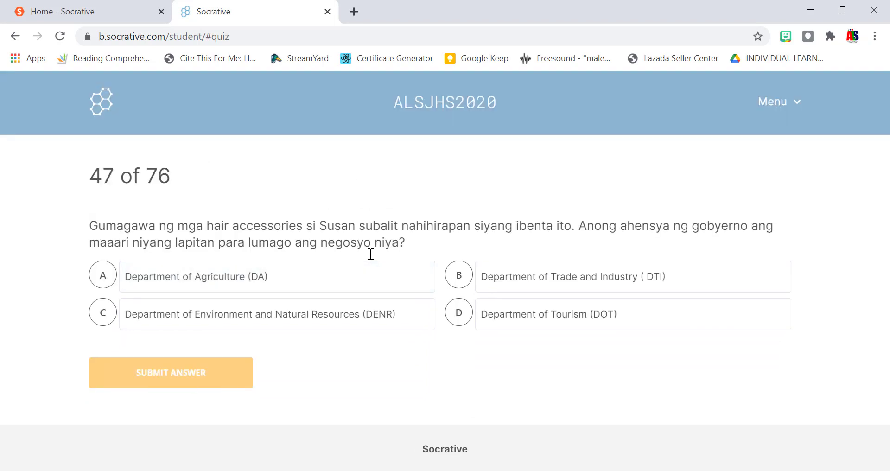
Answer questions 47 (A), 48 (A), 49 (Vulcanizing Shop) and 50 (B).
key("a")
key("Return")
key("a")
key("Return")
key("c")
key("Return")
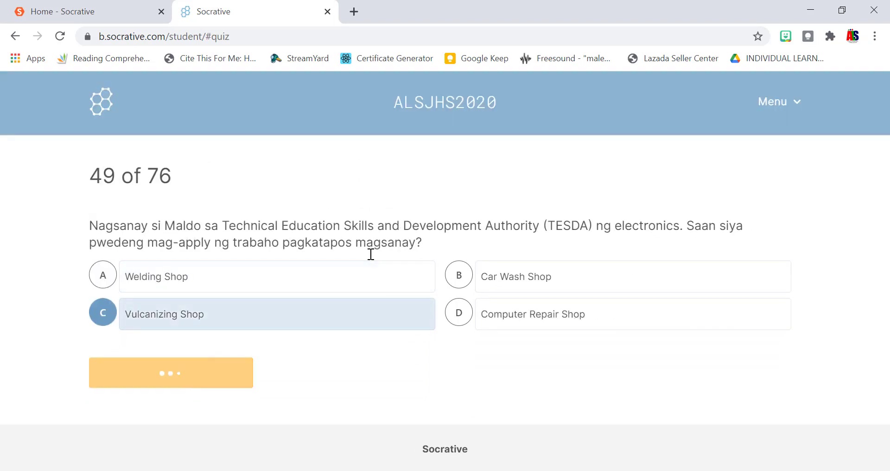
key("b")
key("Return")
Answer questions 51 (B), 52 (D), 53 (C) and 54 (D).
key("b")
key("Return")
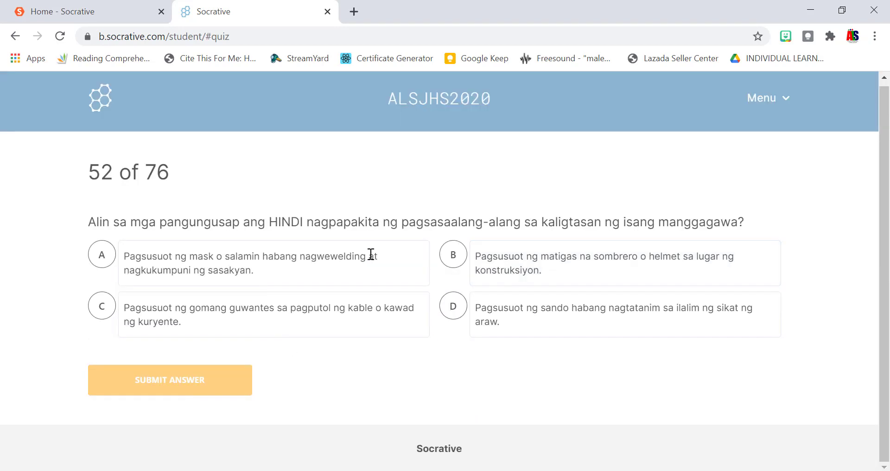
key("d")
key("Return")
key("c")
key("Return")
key("d")
key("Return")
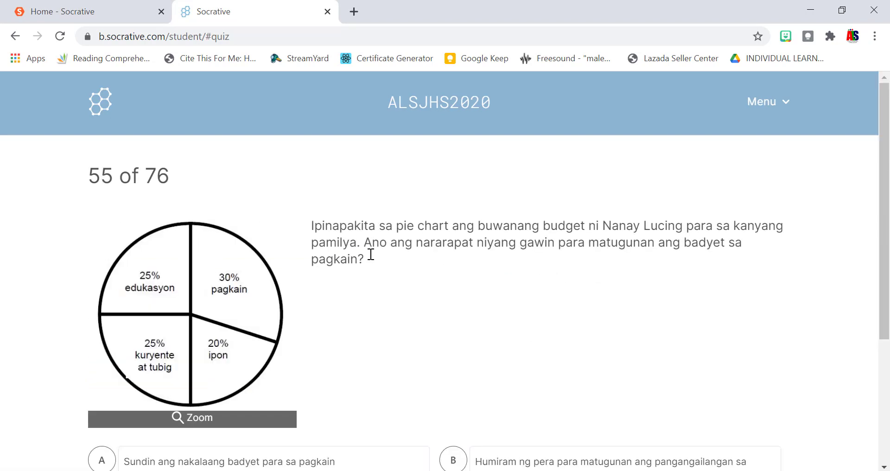
Answer question 55 (pie chart, A), 56 (B) and 57 (D).
scroll(371, 255, "down", 3)
key("a")
key("Return")
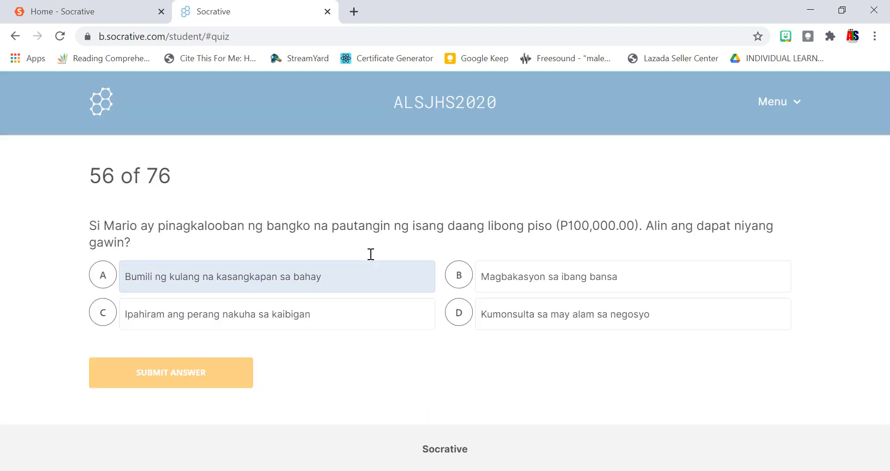
key("b")
key("Return")
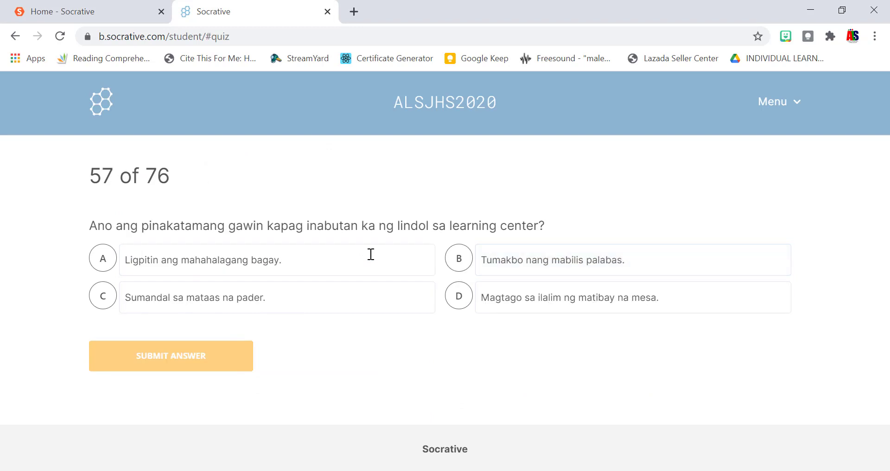
key("d")
key("Return")
Answer questions 58 (A), 59 (B), 60 (D) and 61 (Matulungin).
scroll(371, 254, "down", 2)
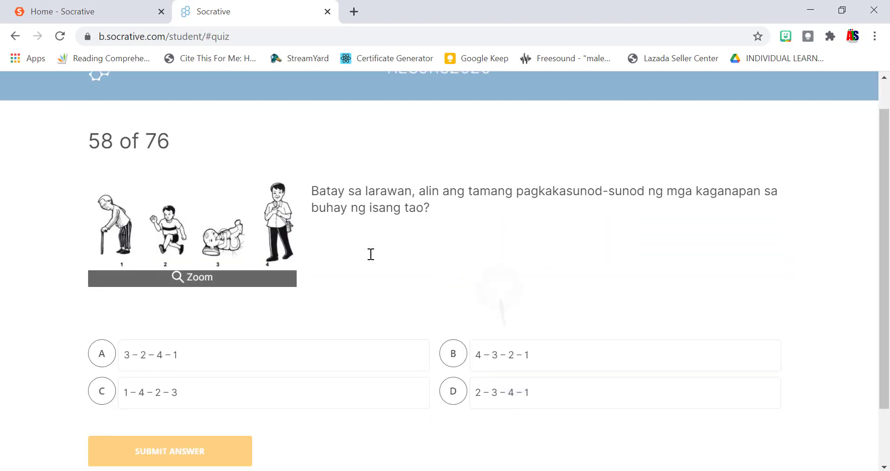
key("a")
key("Return")
key("b")
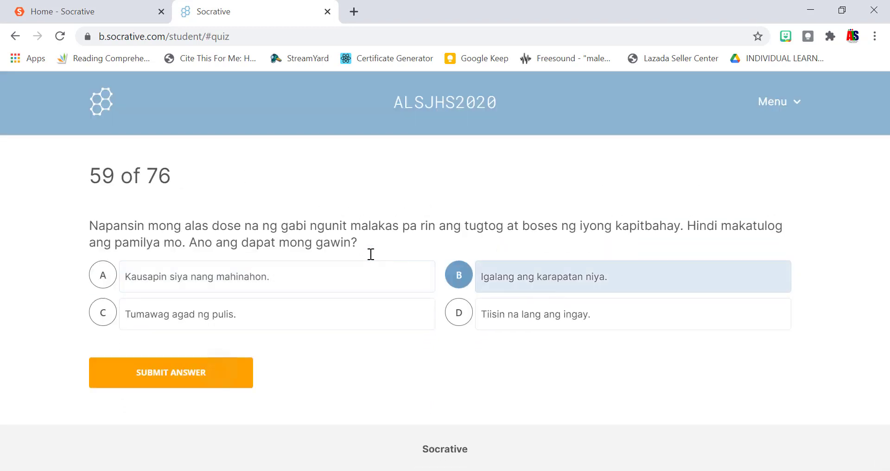
key("Return")
key("d")
key("Return")
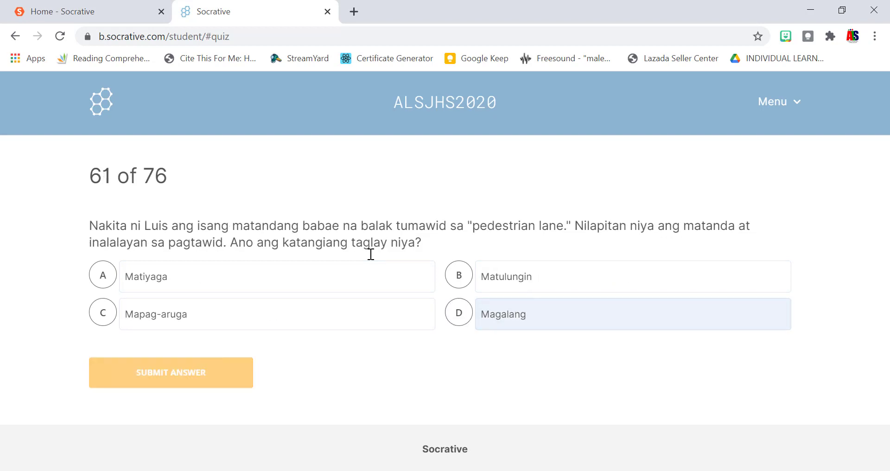
key("b")
key("Return")
Answer questions 62, 63 and 64 with option B.
key("b")
key("Return")
key("b")
key("Return")
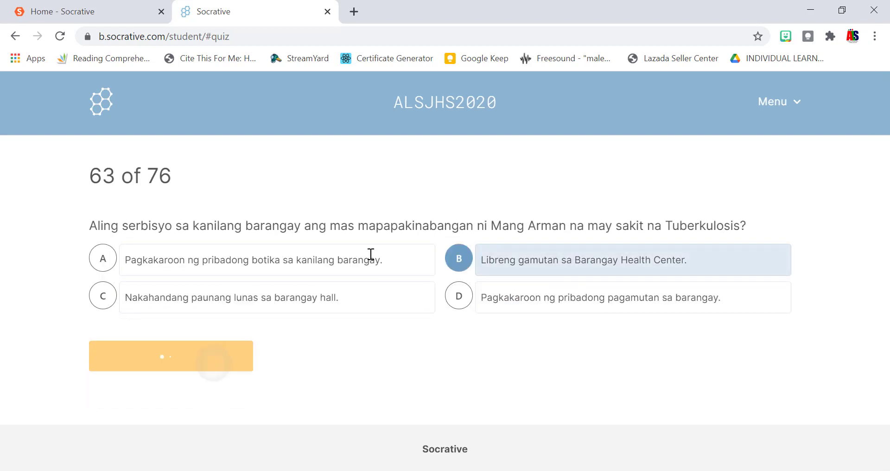
key("b")
key("Return")
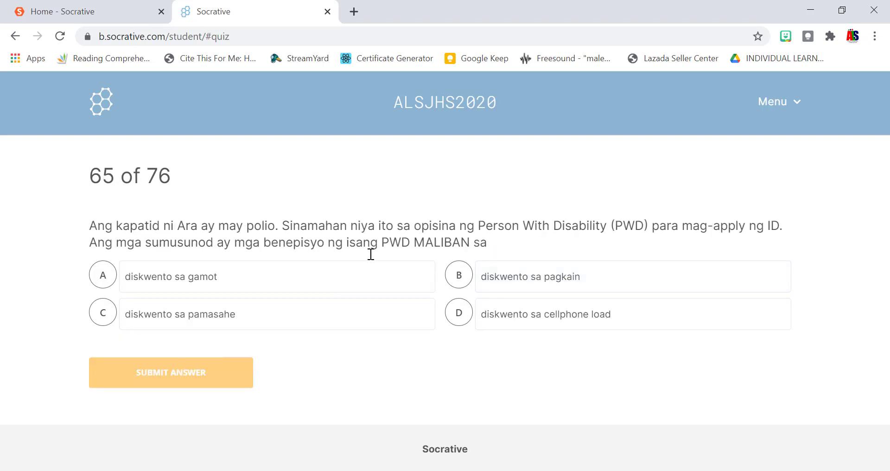
Answer questions 65 (B), 66 (D), 67 (Storage), 68 (B), 69 (B), 70 (D) and 71 (D).
key("b")
key("Return")
key("d")
key("Return")
key("d")
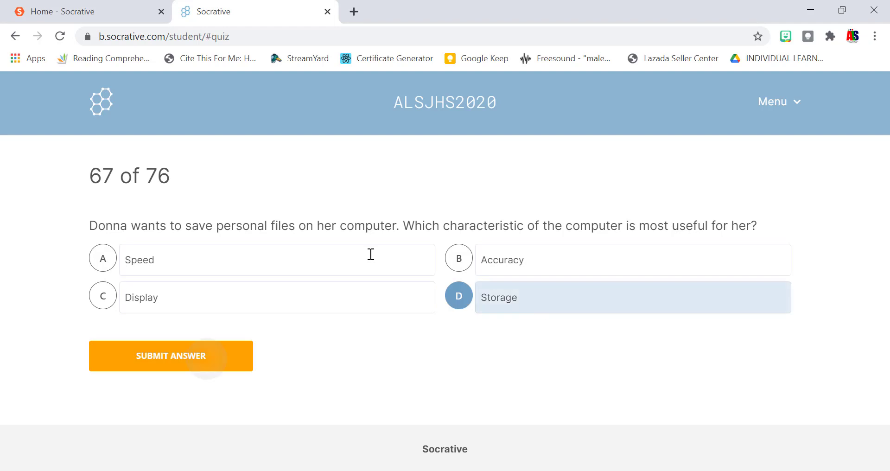
key("Return")
key("b")
key("Return")
key("b")
key("Return")
key("d")
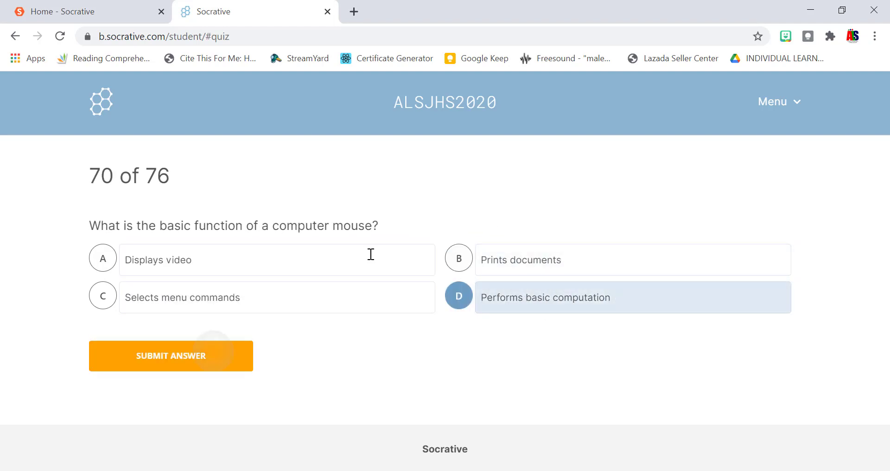
key("Return")
key("d")
key("Return")
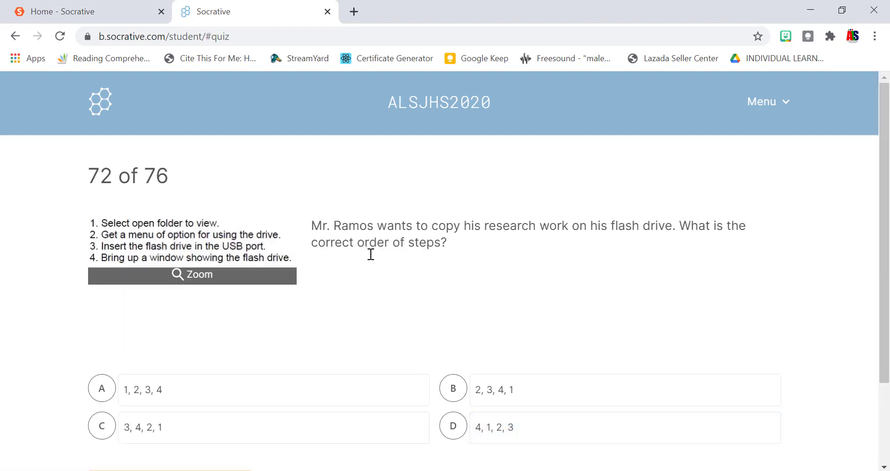
Answer the last questions 72 (A), 73 (B), 74 (D), 75 (A) and 76 (B).
scroll(371, 254, "down", 2)
key("a")
key("Return")
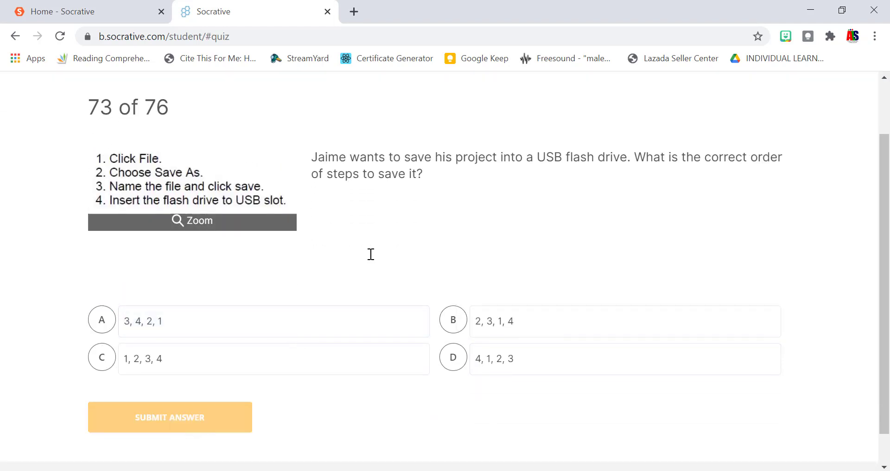
key("b")
key("Return")
key("d")
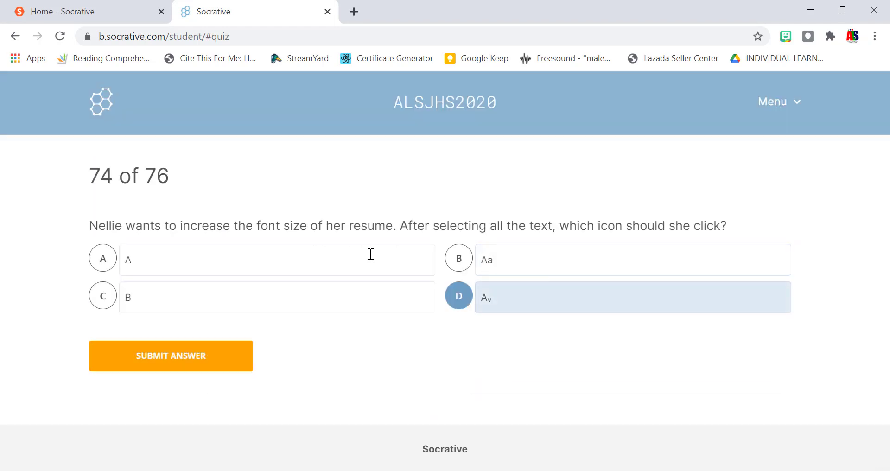
key("Return")
key("a")
key("Return")
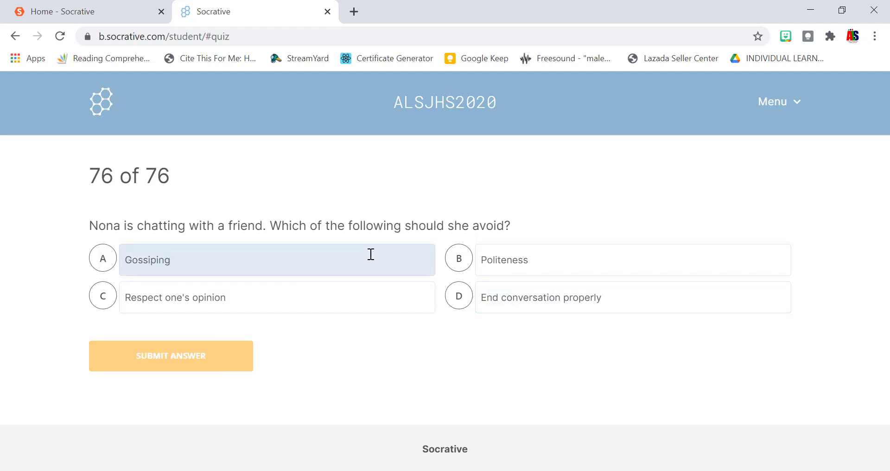
key("b")
key("Return")
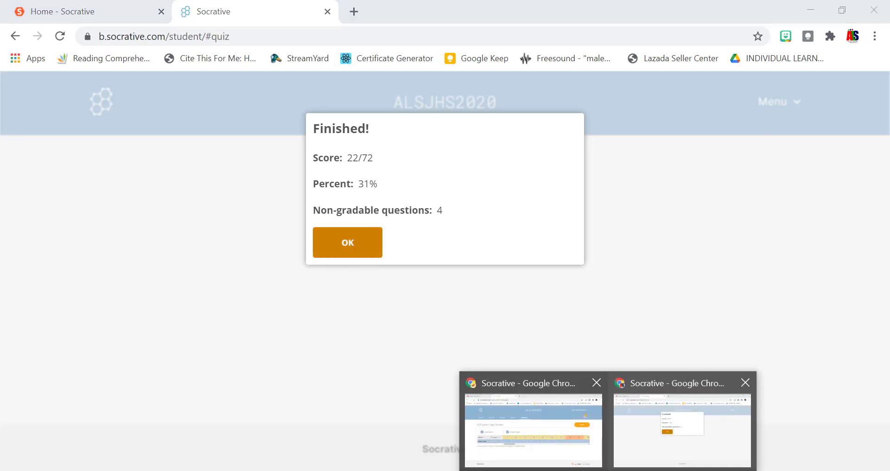
Review every question column of the live FLT-Junior High School results, then choose FINISH.
left_click(533, 418)
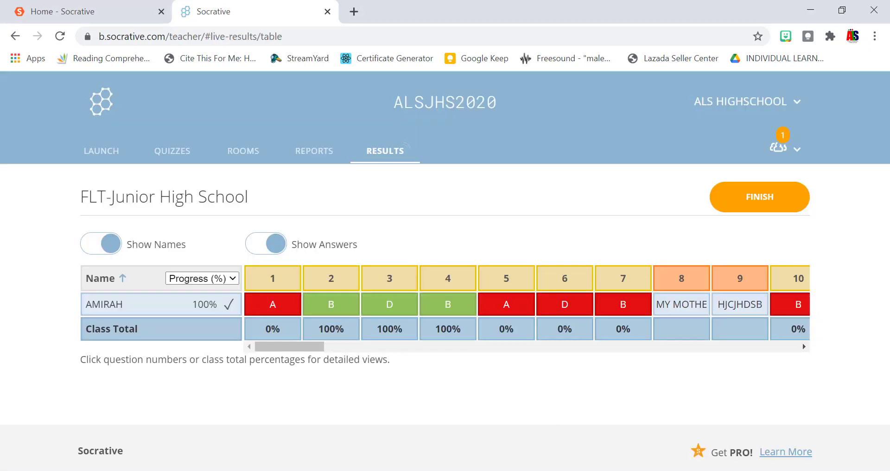
scroll(524, 304, "right", 10)
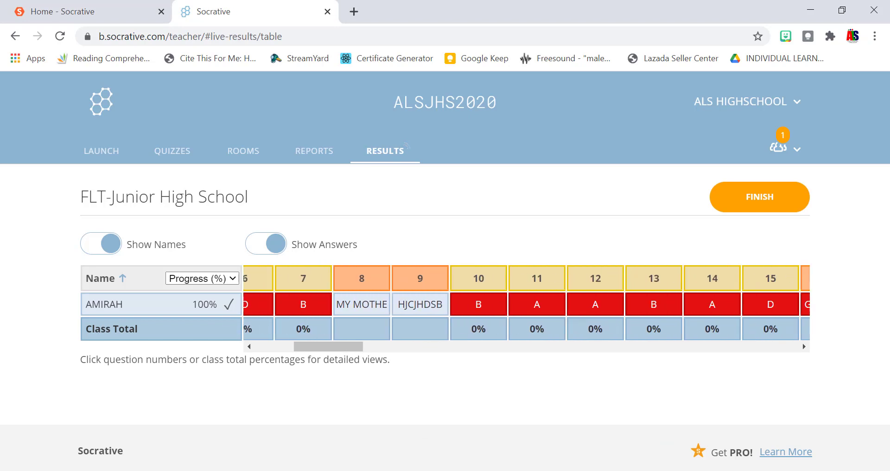
scroll(524, 304, "right", 10)
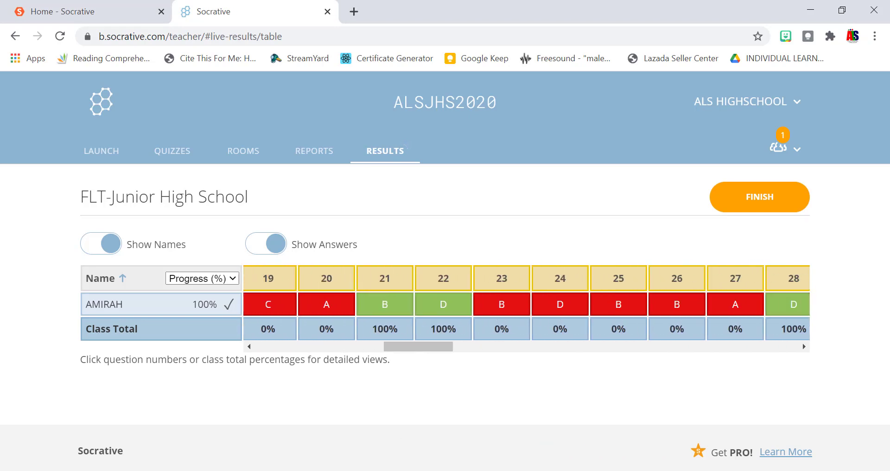
scroll(524, 304, "right", 3)
scroll(527, 303, "right", 11)
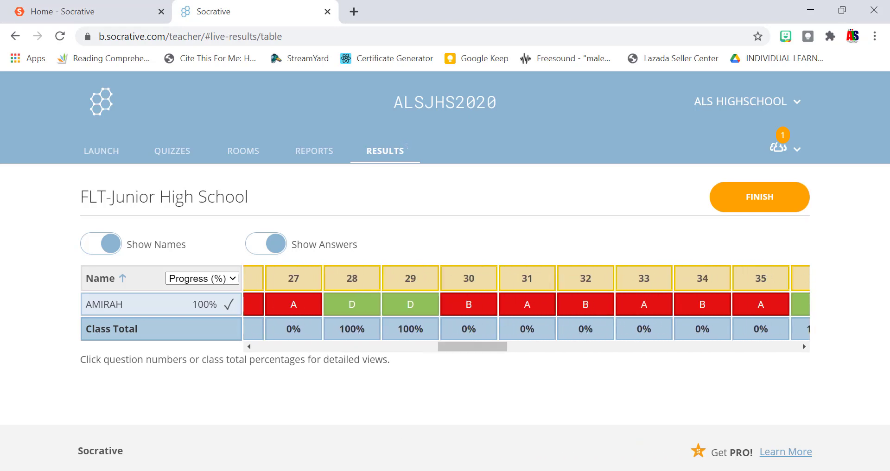
scroll(527, 304, "right", 8)
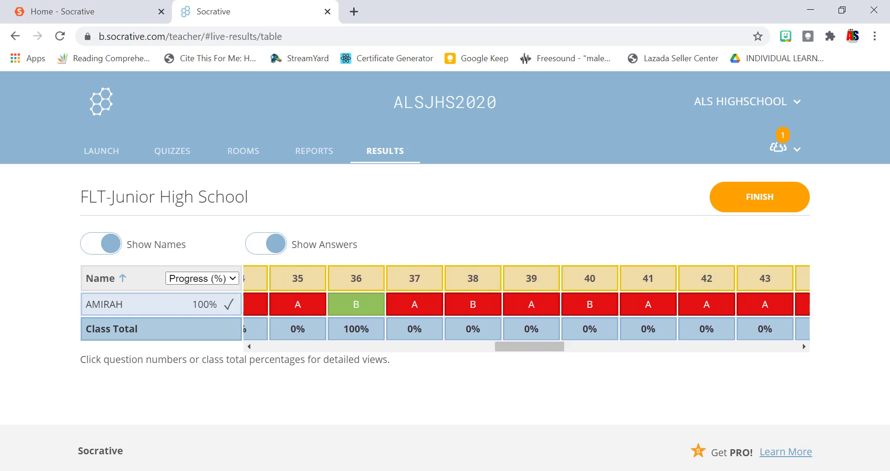
scroll(527, 303, "right", 20)
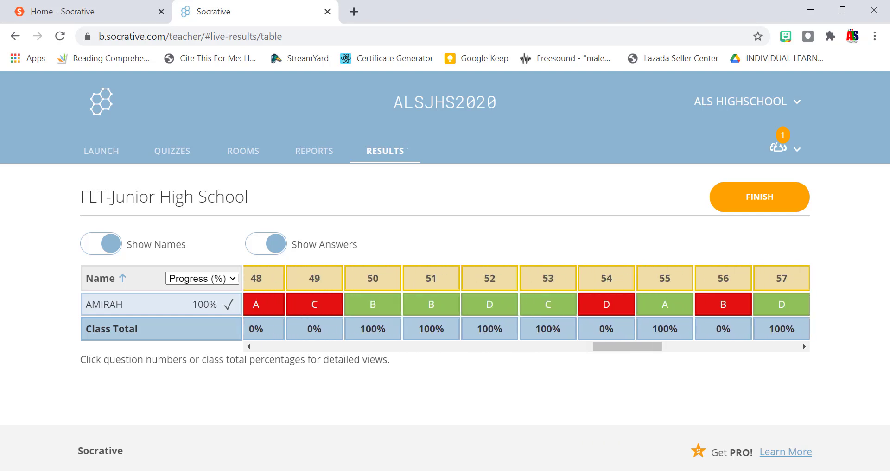
scroll(527, 304, "right", 5)
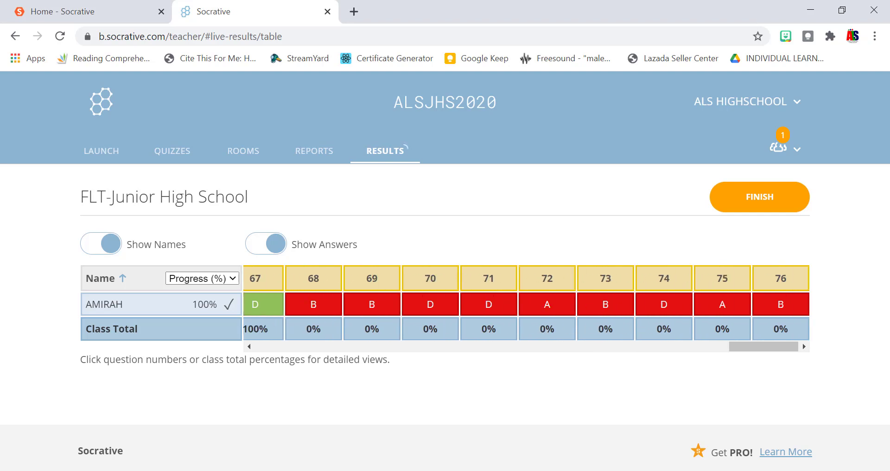
scroll(526, 304, "left", 20)
scroll(527, 304, "left", 20)
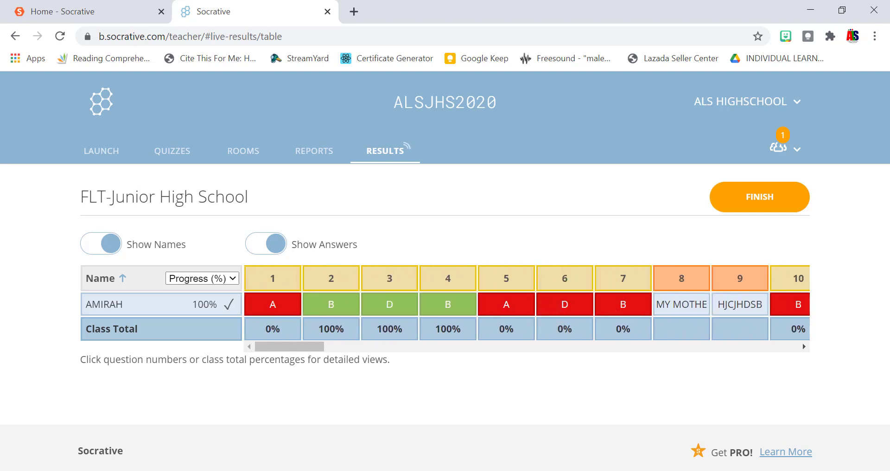
left_click(760, 196)
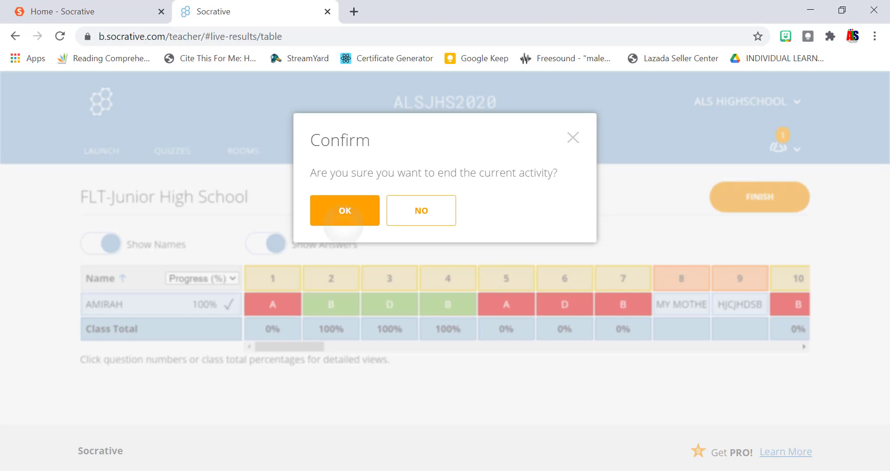
Confirm ending the FLT-Junior High School quiz to bring up its report.
left_click(344, 219)
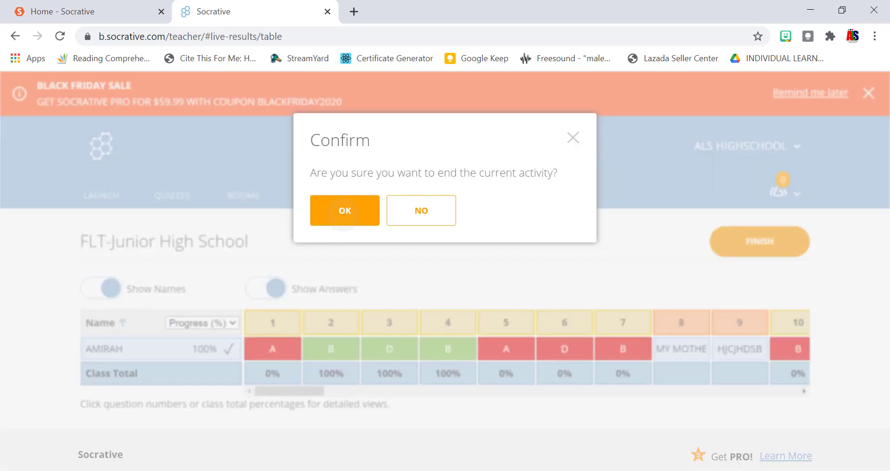
left_click(343, 211)
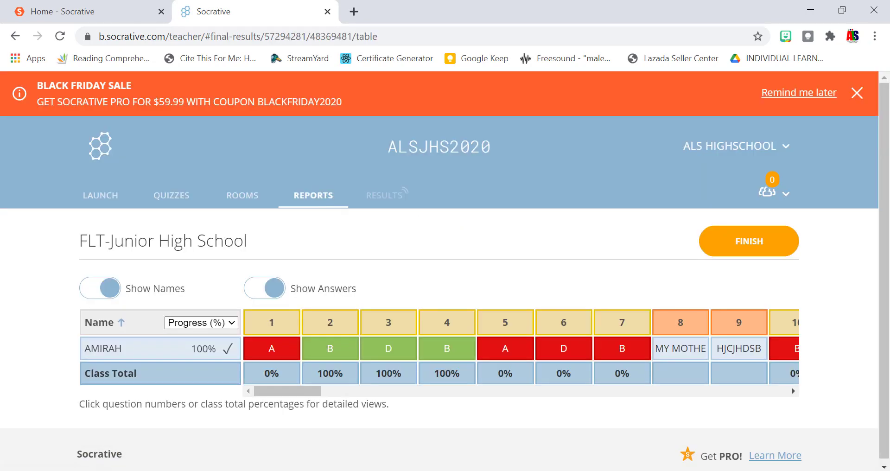
scroll(440, 270, "down", 1)
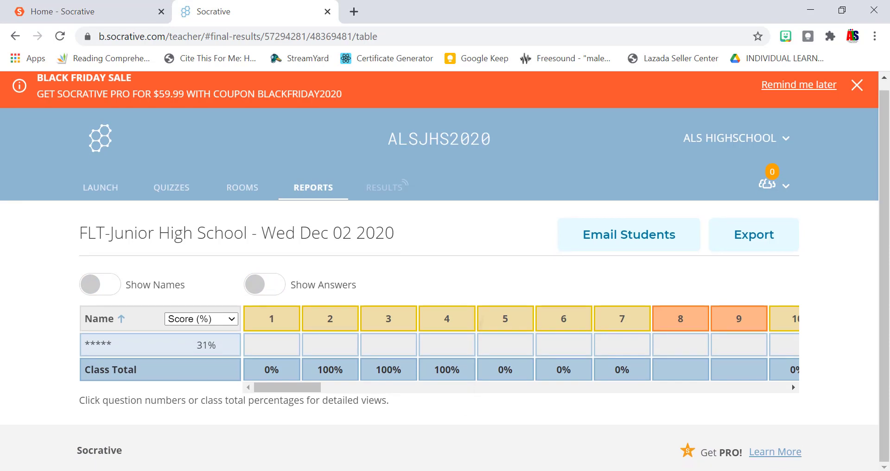
Turn on Show Names and Show Answers in the report and bring up the export options.
left_click(100, 284)
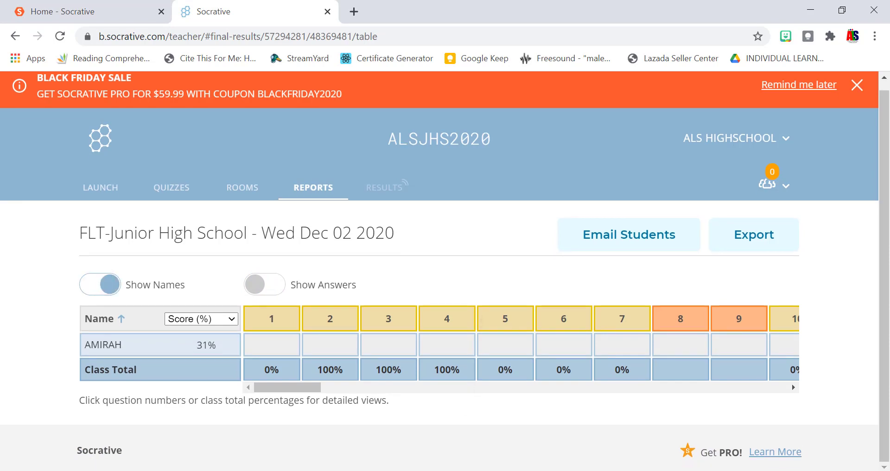
left_click(264, 285)
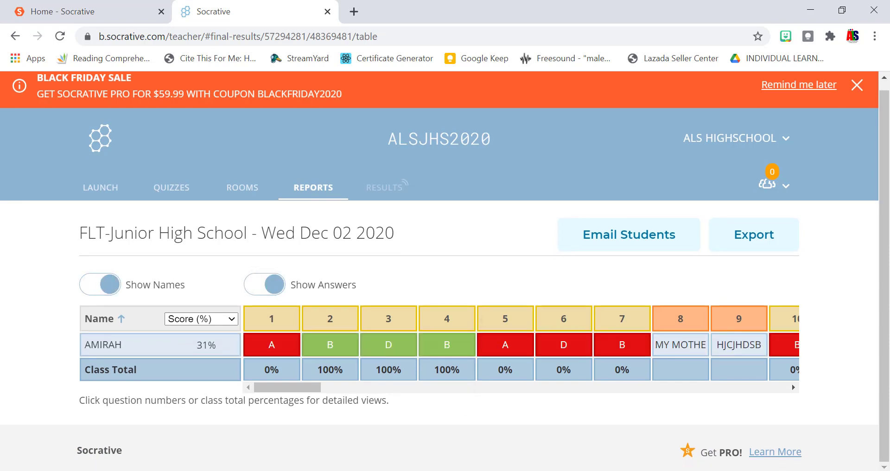
scroll(520, 343, "right", 6)
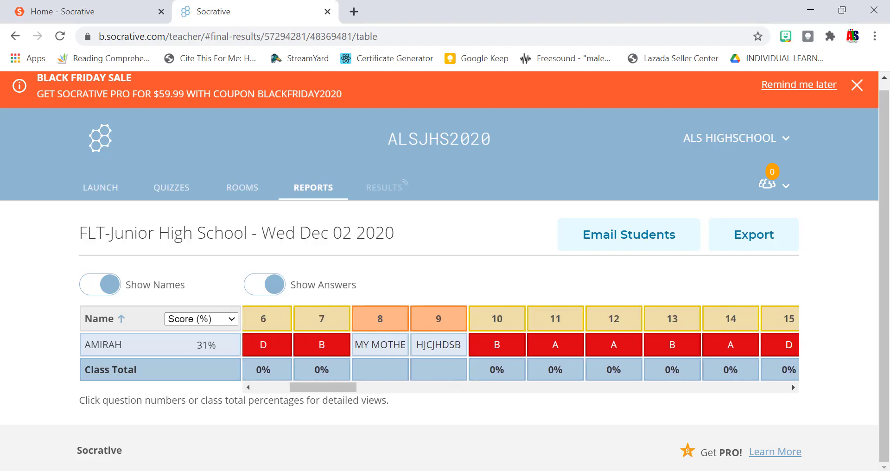
scroll(521, 343, "right", 15)
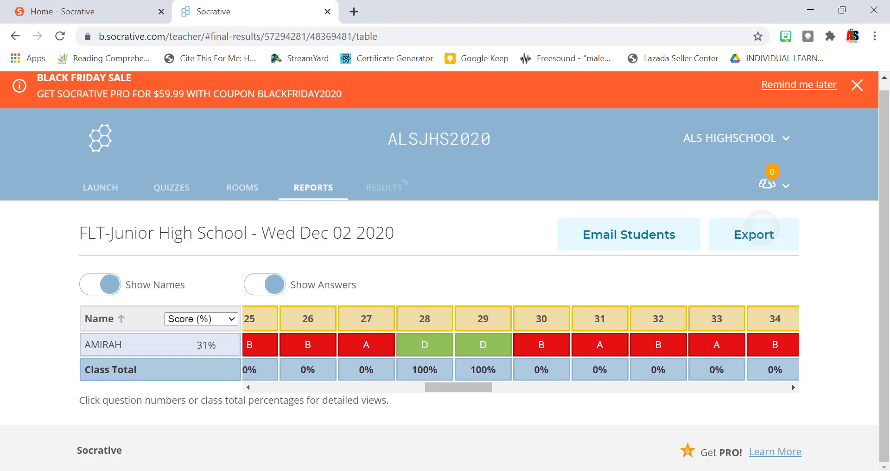
left_click(755, 235)
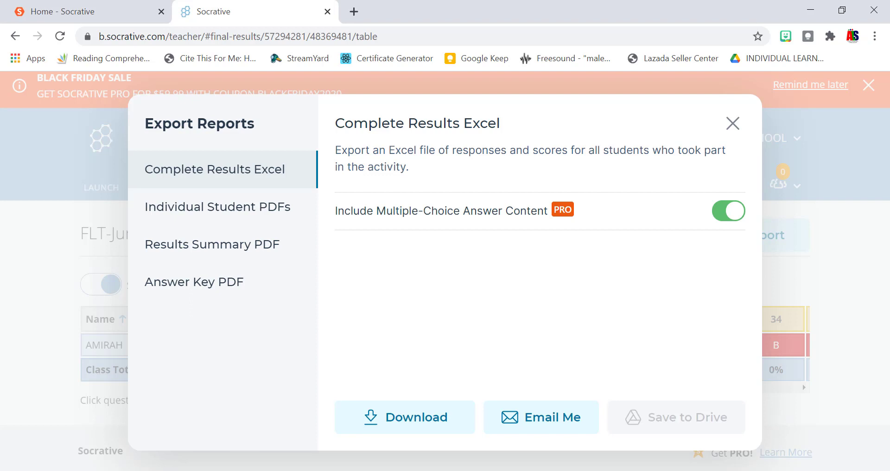
Download the Individual Student PDFs and open the student's PDF from the zip's Students folder.
left_click(234, 212)
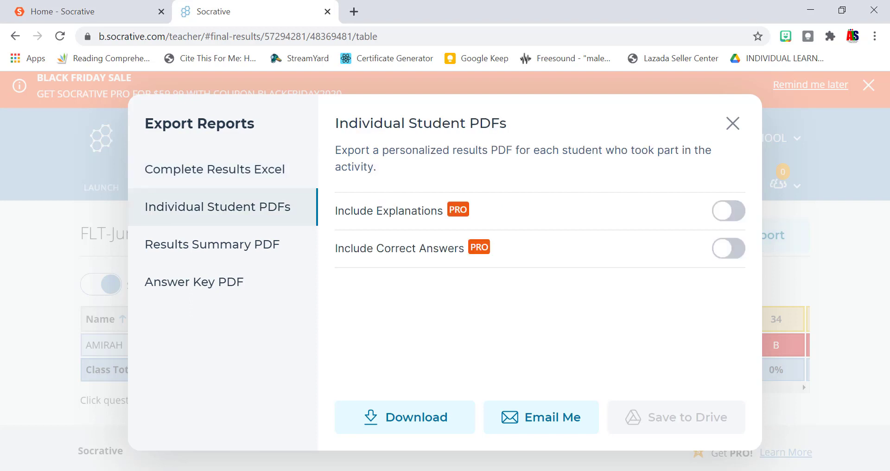
left_click(416, 417)
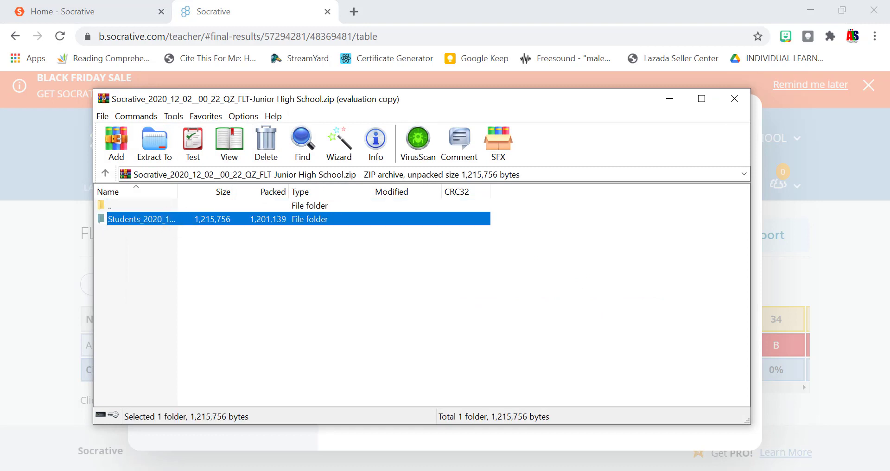
left_click(528, 210)
key("Return")
key("Down")
key("Return")
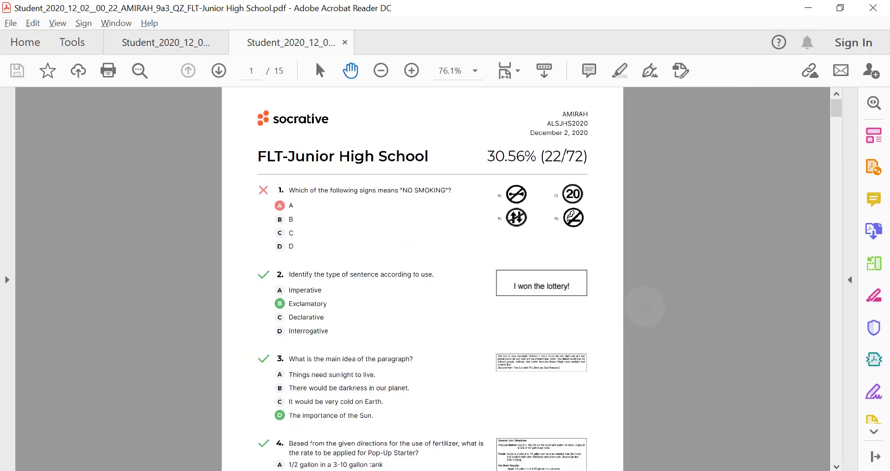
Scroll through the student's 15-page PDF report showing 30.56% (22/72).
scroll(422, 278, "down", 5)
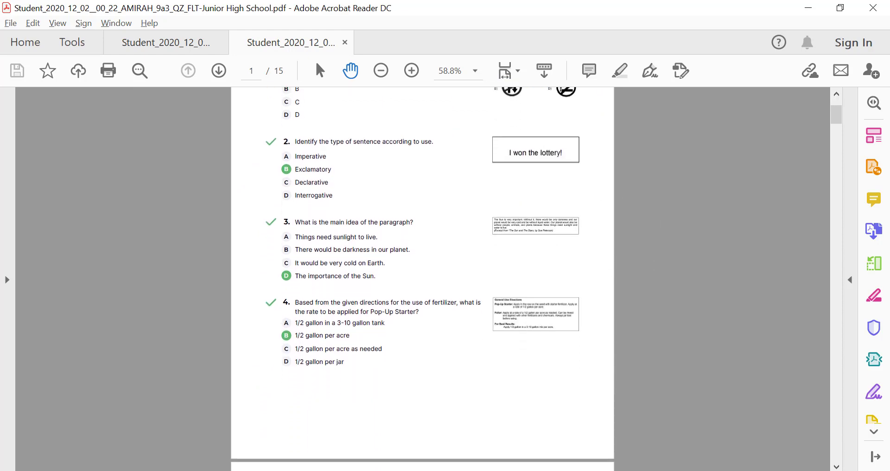
scroll(422, 278, "down", 10)
scroll(422, 278, "up", 10)
scroll(422, 278, "down", 10)
scroll(422, 278, "down", 20)
scroll(423, 278, "down", 15)
scroll(422, 278, "down", 3)
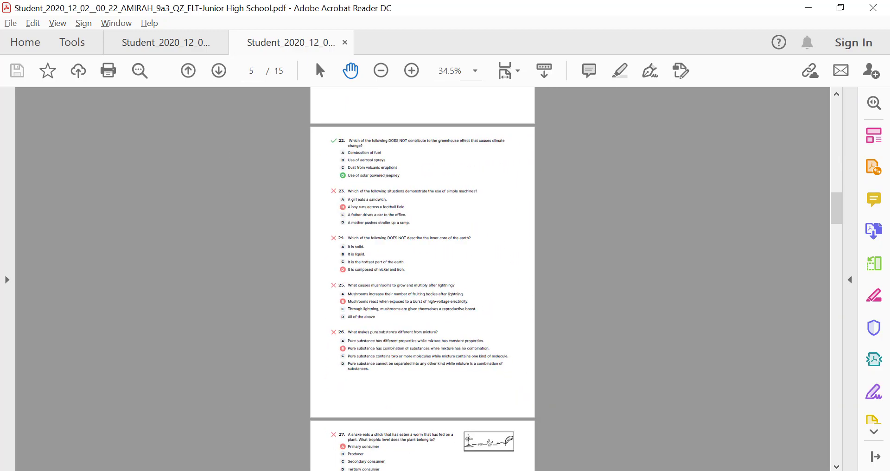
scroll(533, 278, "up", 5)
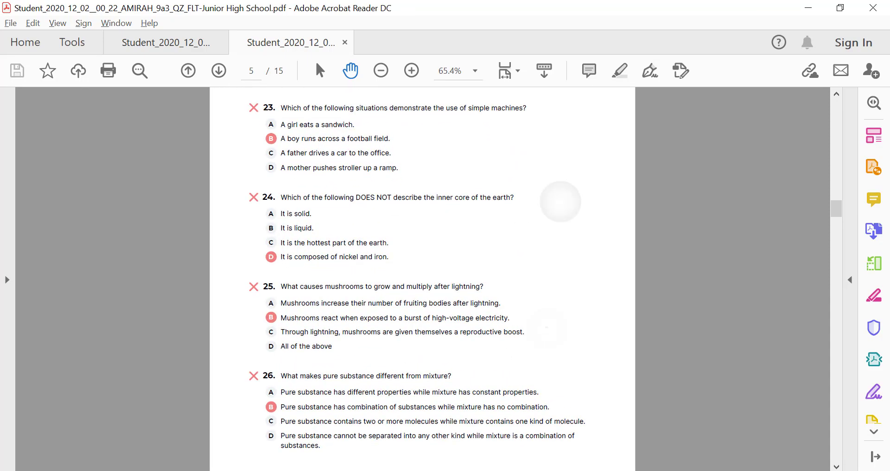
scroll(422, 279, "up", 2)
scroll(422, 278, "up", 15)
scroll(422, 279, "up", 10)
scroll(423, 278, "down", 18)
scroll(422, 278, "down", 20)
scroll(423, 278, "down", 20)
scroll(422, 279, "down", 20)
scroll(422, 278, "down", 10)
Scroll back up the PDF, then return to the Socrative report with the Export dialog closed.
scroll(422, 279, "up", 20)
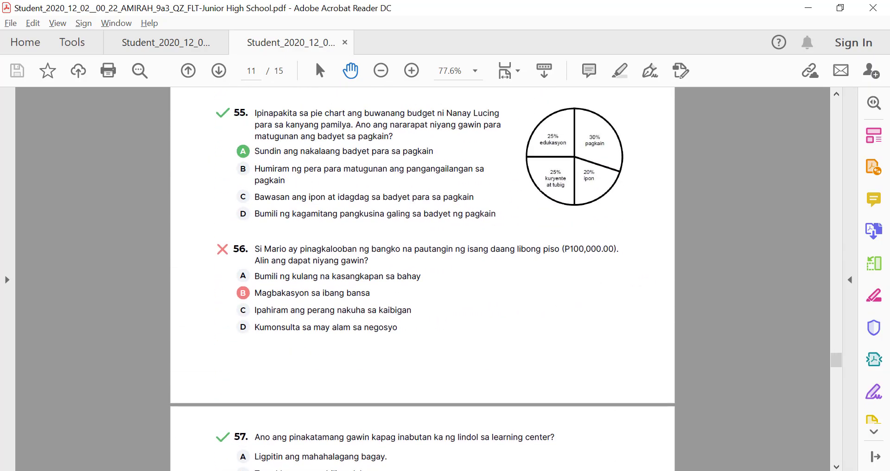
scroll(422, 279, "up", 20)
scroll(423, 279, "up", 20)
scroll(423, 278, "up", 15)
scroll(422, 278, "up", 2)
scroll(422, 279, "up", 2)
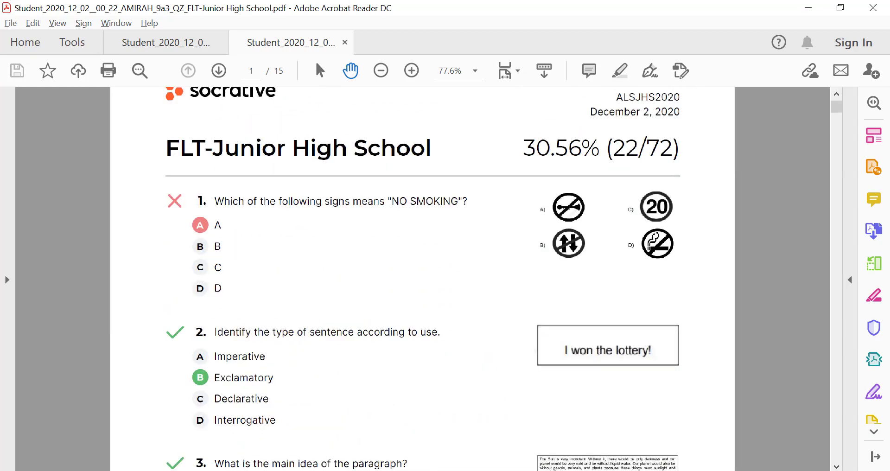
scroll(423, 278, "up", 1)
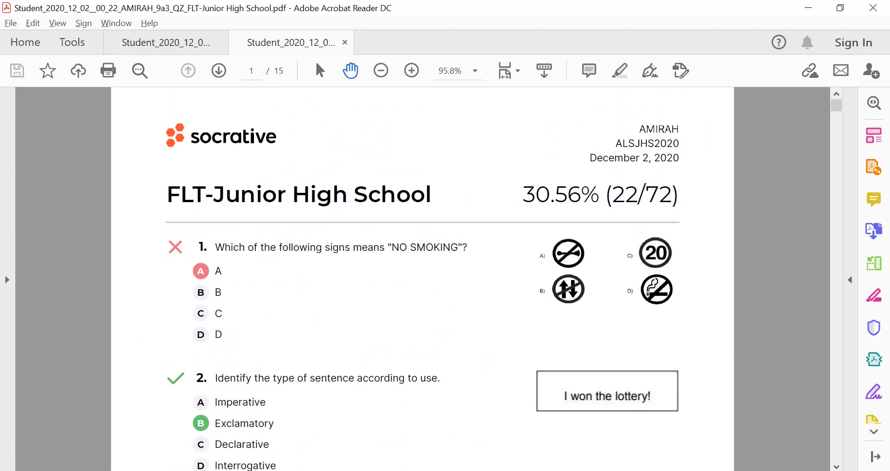
key("alt+Tab")
key("alt+Tab")
key("Escape")
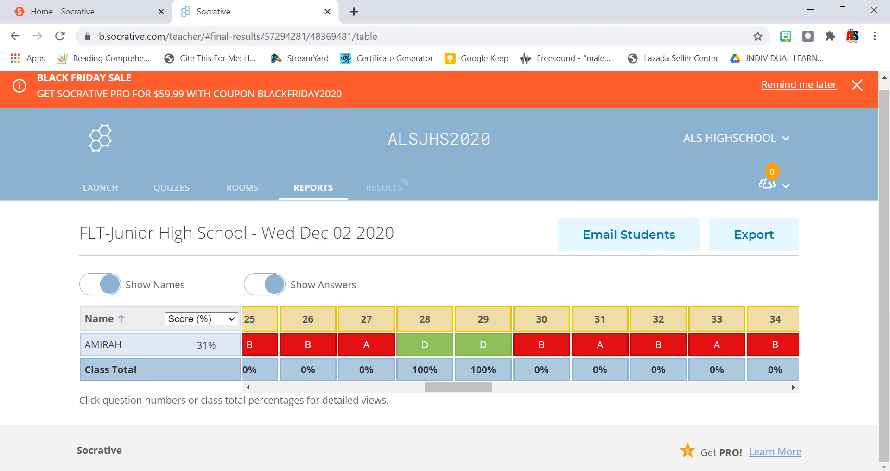
Show the Quizzes list containing FLT-Junior High School and Summative Test.
scroll(440, 269, "up", 1)
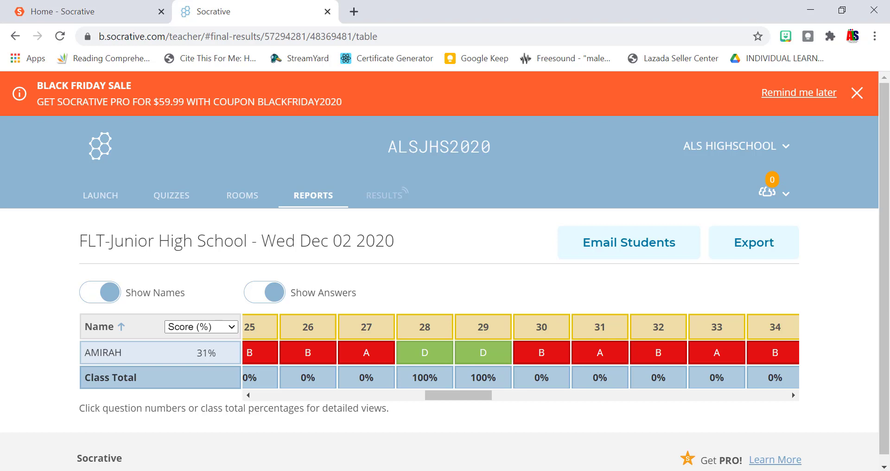
left_click(171, 195)
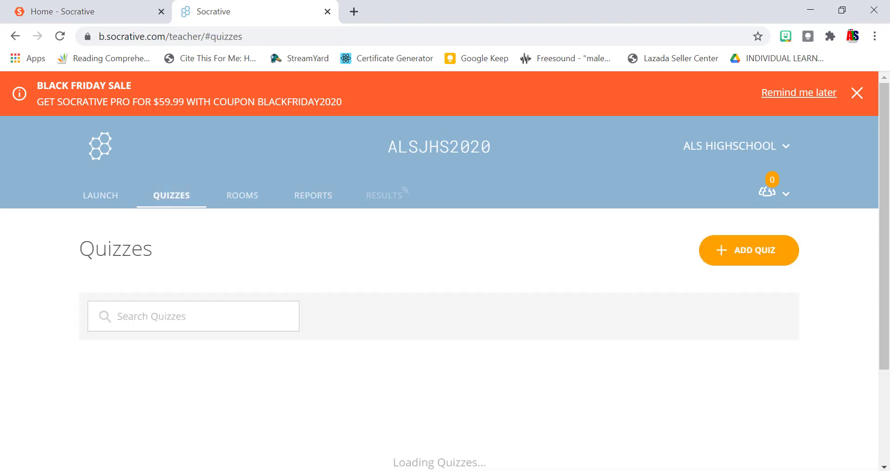
scroll(440, 271, "down", 3)
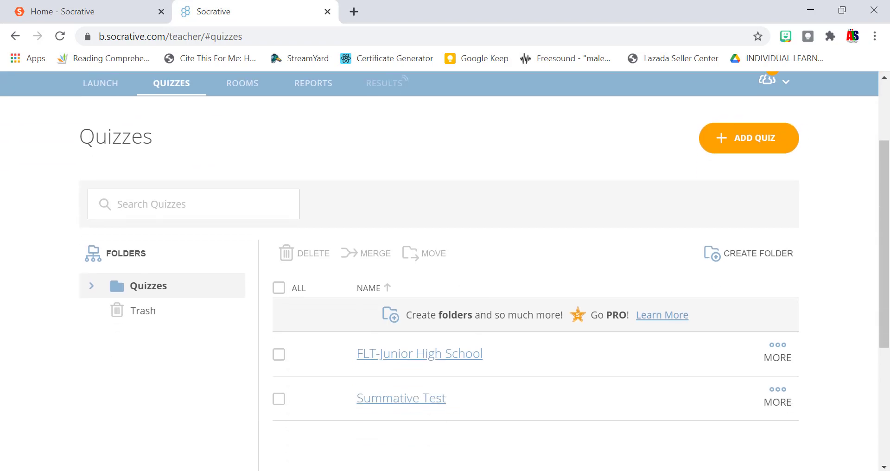
scroll(440, 271, "up", 2)
scroll(439, 271, "down", 2)
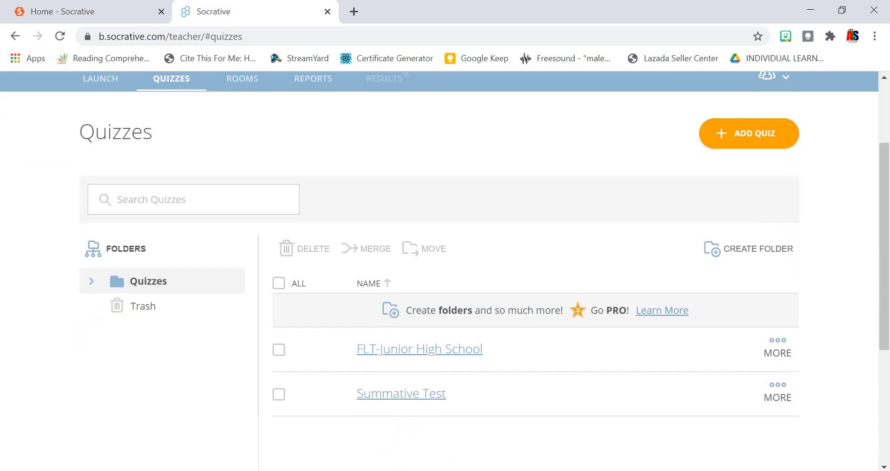
scroll(439, 271, "up", 1)
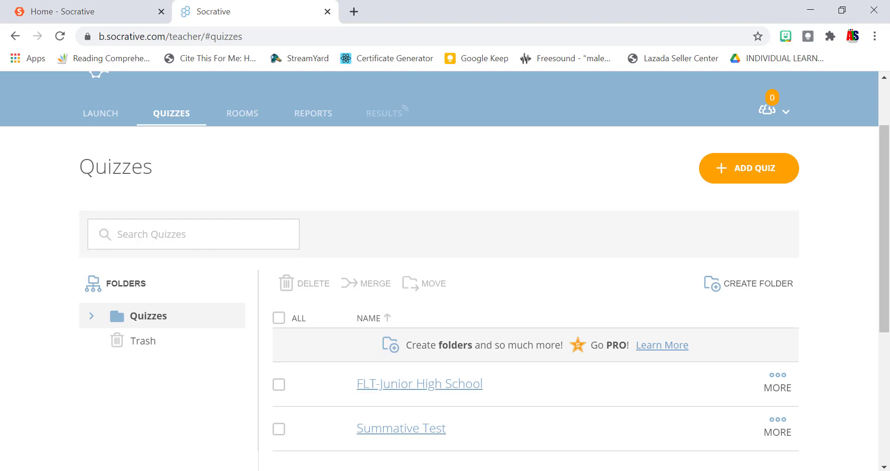
Scroll through the Quizzes page listing the FLT-Junior High School and Summative Test quizzes.
scroll(584, 392, "down", 2)
scroll(585, 392, "up", 2)
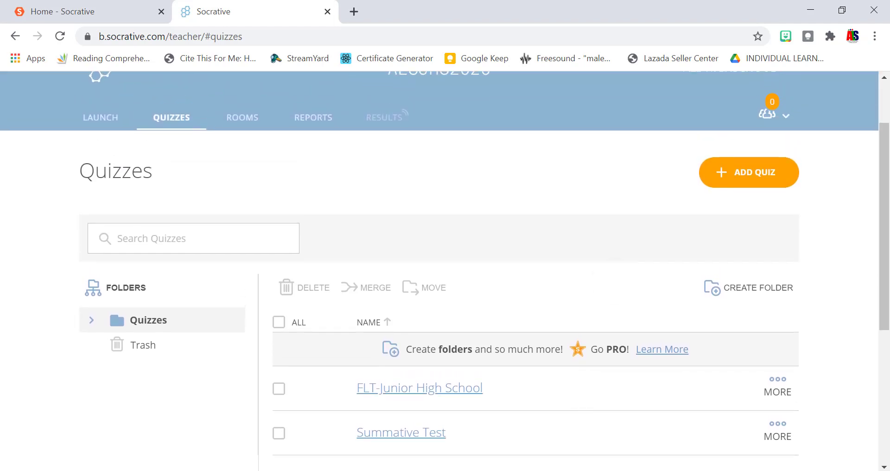
scroll(606, 295, "up", 2)
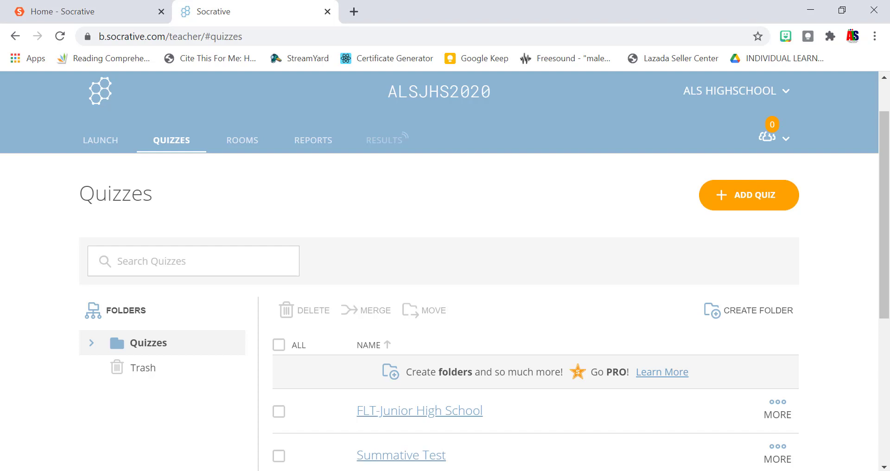
scroll(445, 273, "down", 2)
scroll(445, 274, "up", 2)
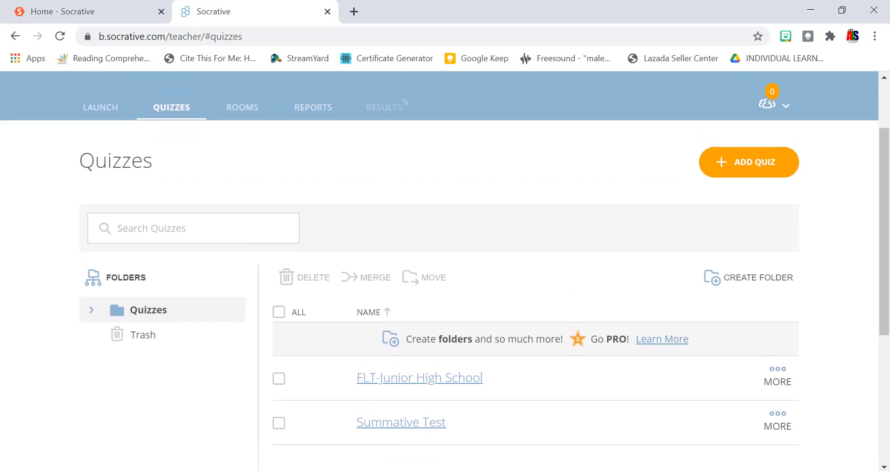
scroll(446, 273, "up", 1)
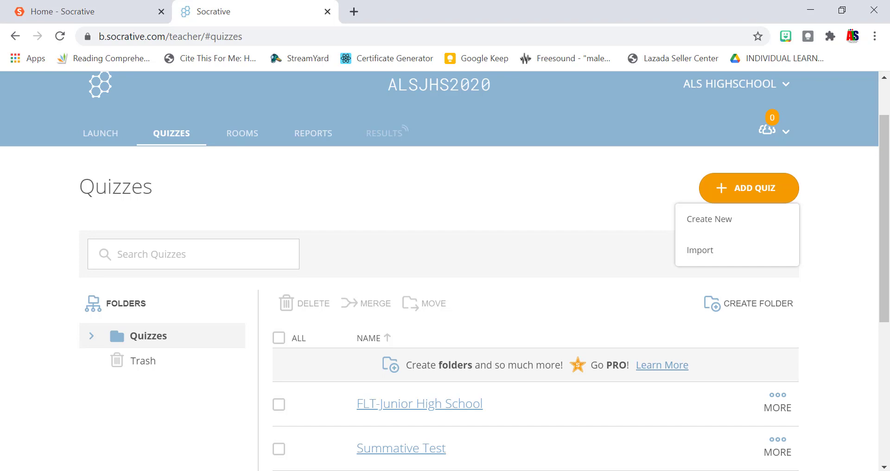
left_click(733, 202)
left_click(698, 263)
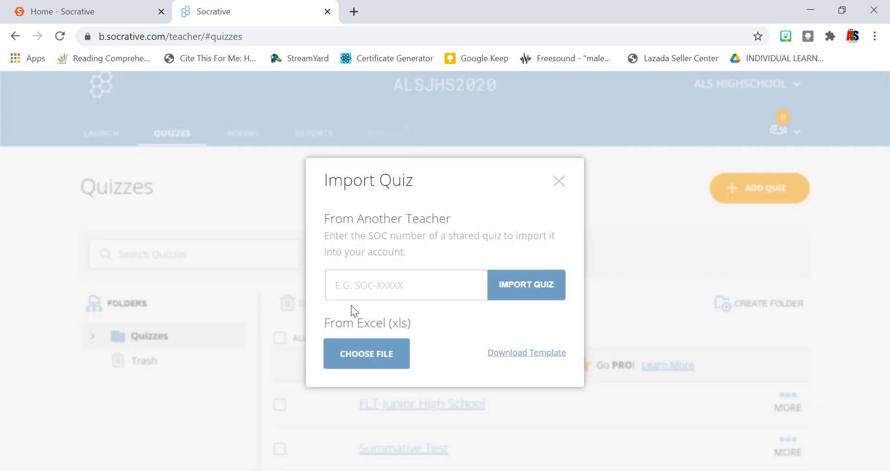
left_click(349, 292)
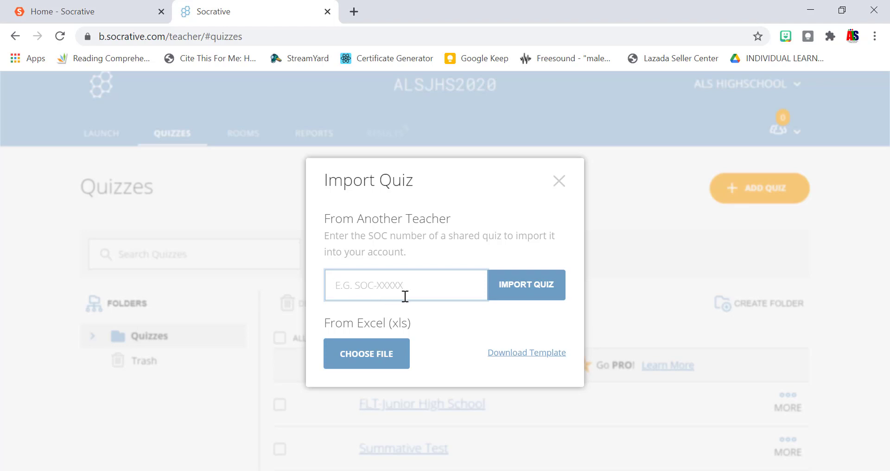
left_click(558, 180)
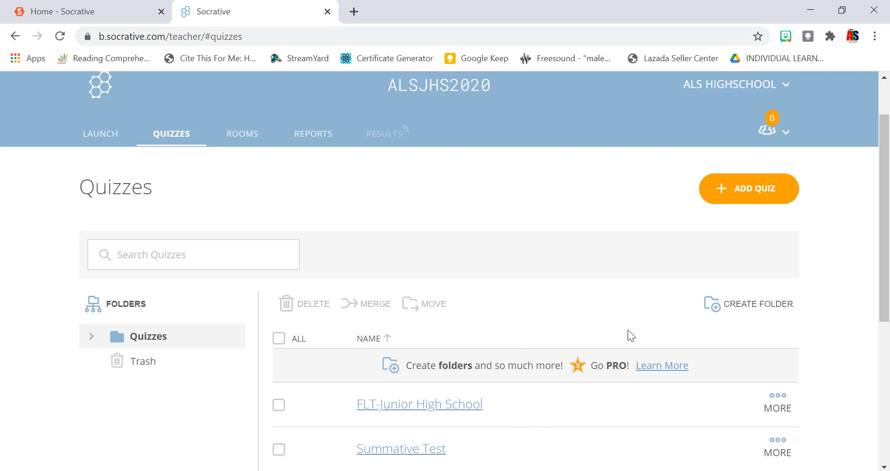
scroll(629, 330, "down", 3)
scroll(628, 330, "up", 1)
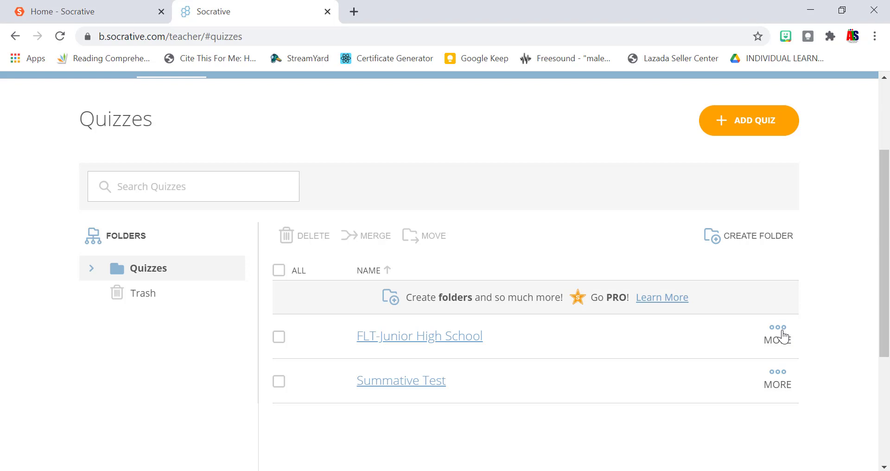
left_click(784, 335)
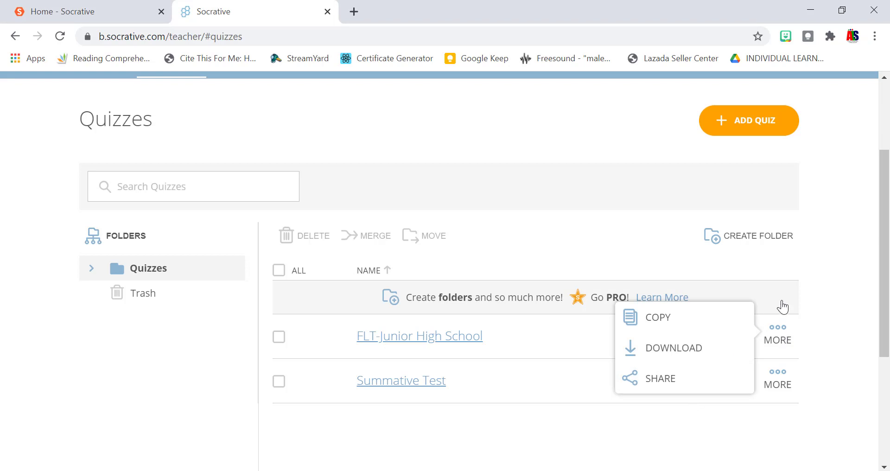
left_click(784, 344)
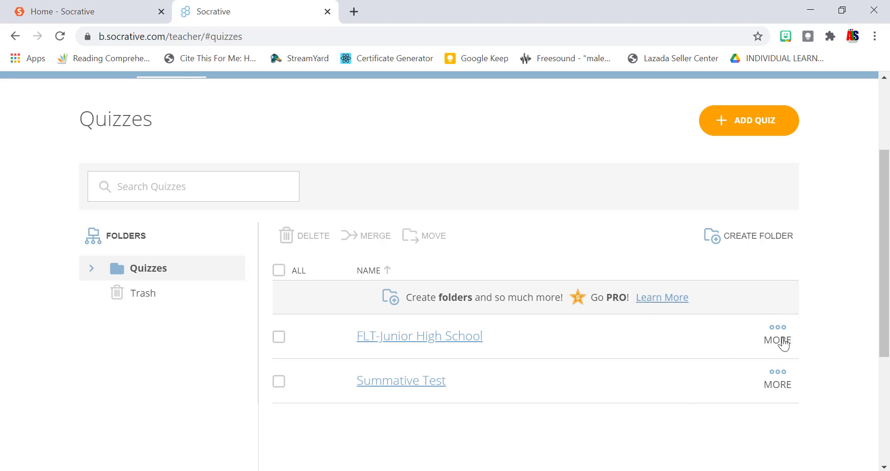
left_click(784, 344)
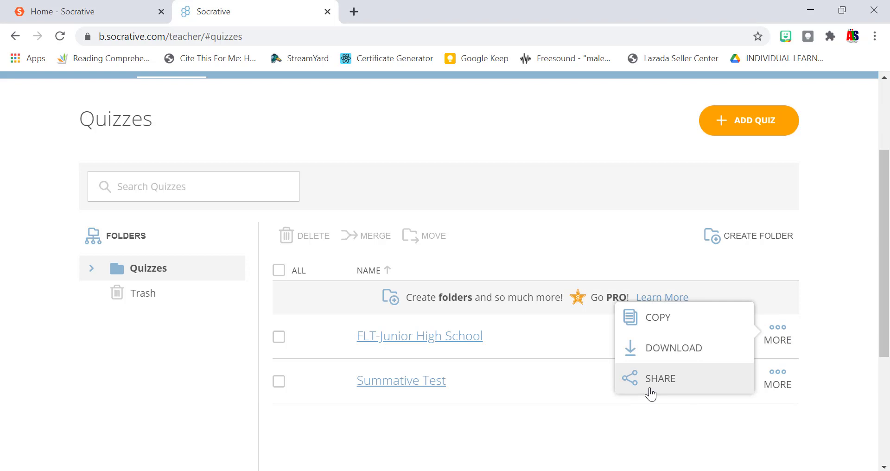
left_click(650, 393)
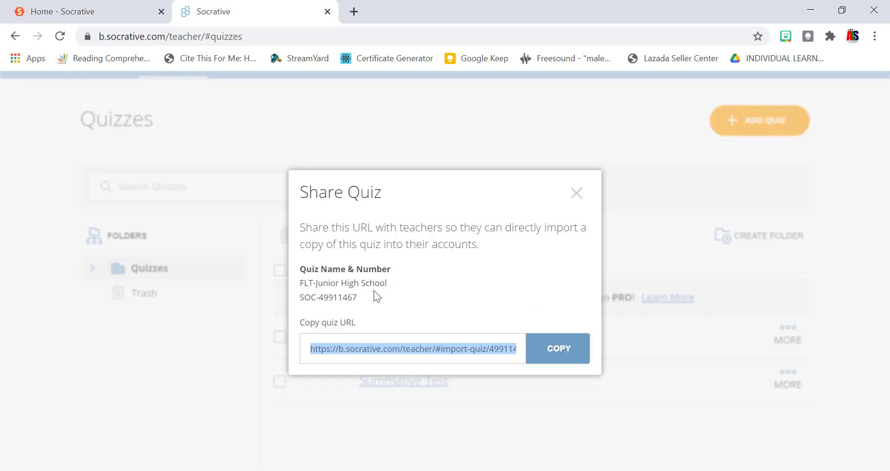
left_click(569, 196)
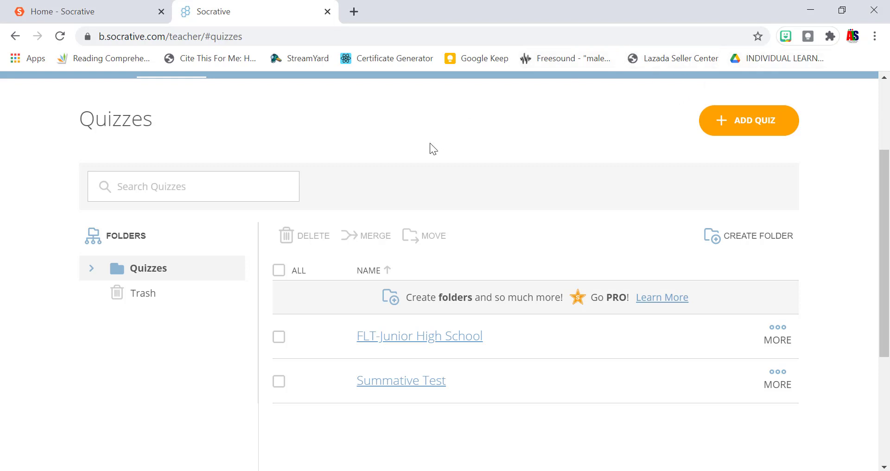
left_click(585, 470)
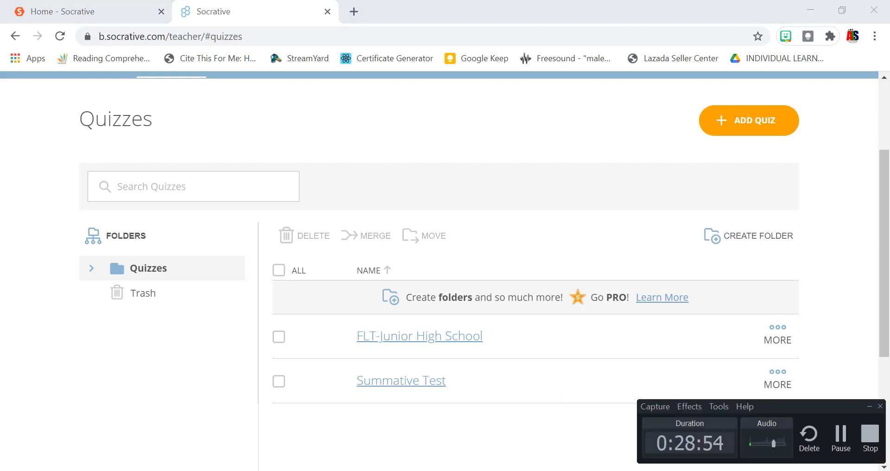
Browse the Socrative Student store page, then switch to the Socrative Teacher login window.
left_click(841, 434)
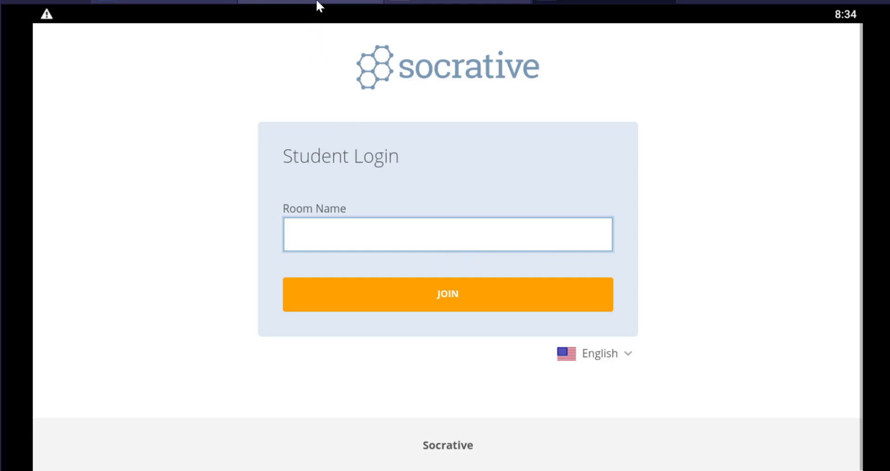
left_click(320, 1)
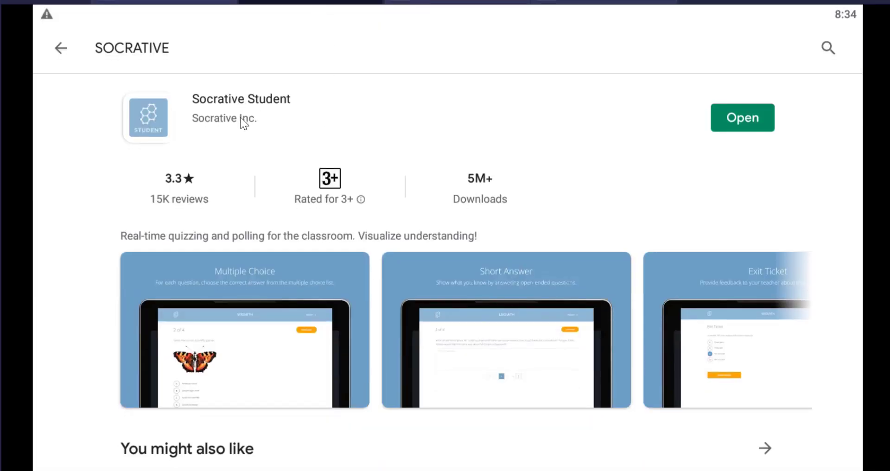
scroll(241, 119, "down", 6)
scroll(241, 121, "down", 3)
scroll(186, 232, "up", 4)
scroll(207, 215, "up", 5)
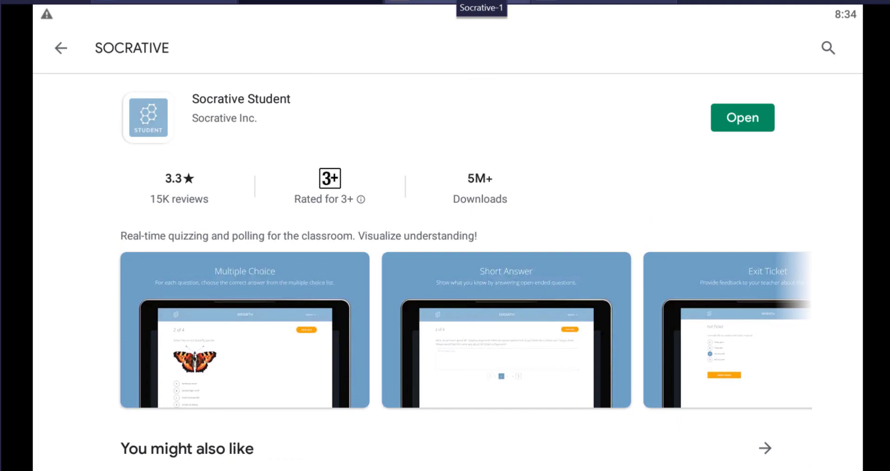
left_click(459, 2)
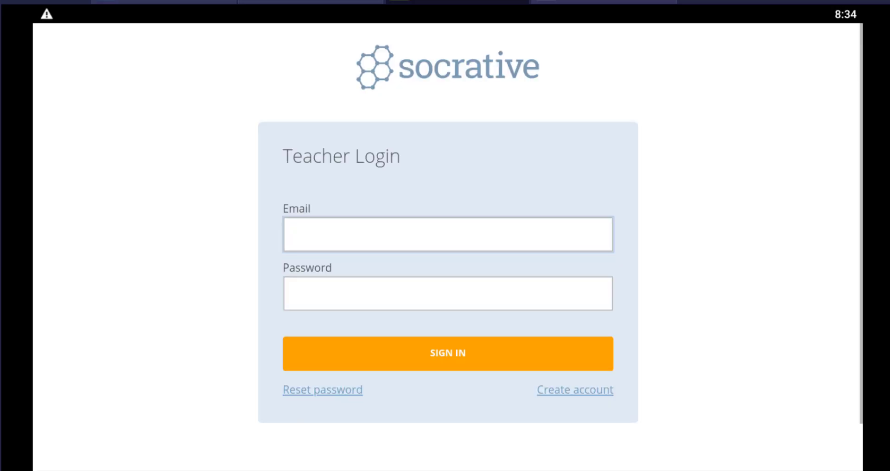
Sign in on Teacher Login with the teacher's email address and account password.
left_click(590, 1)
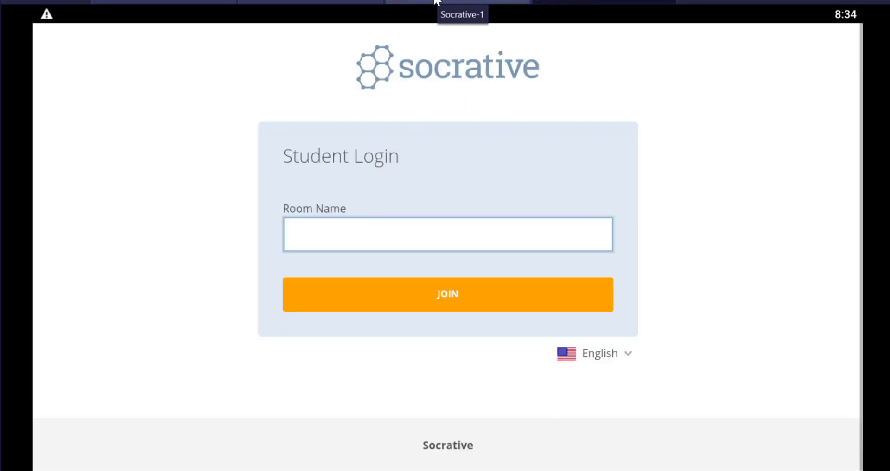
left_click(436, 2)
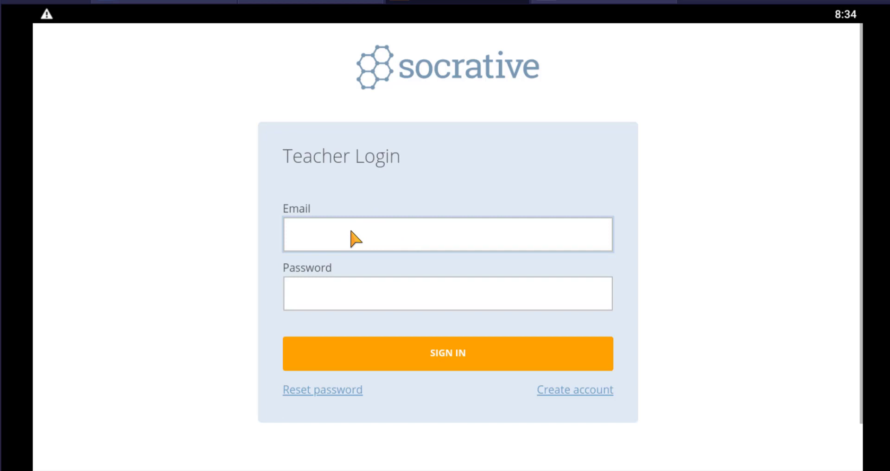
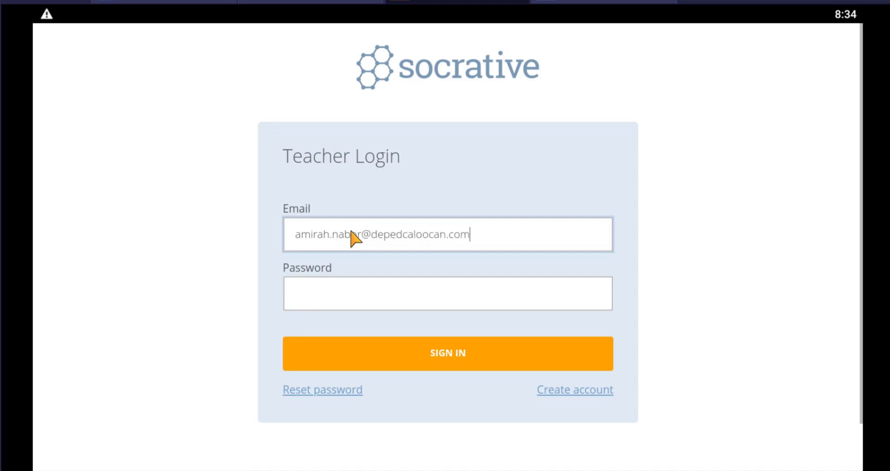
left_click(374, 290)
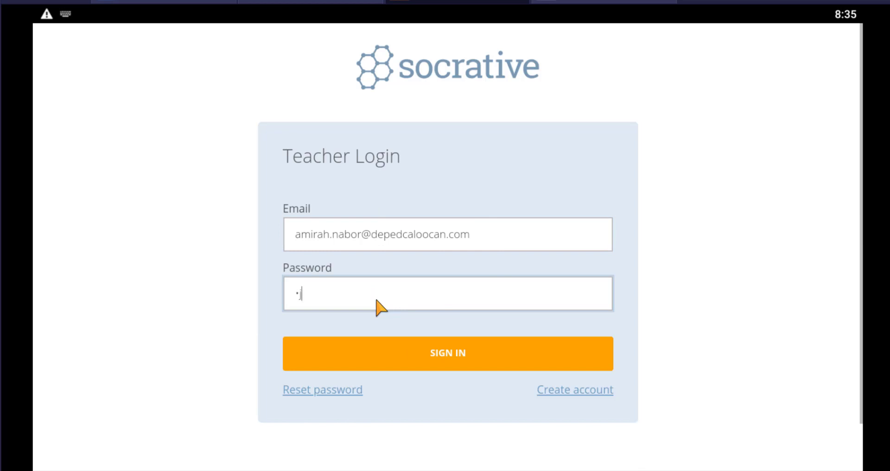
type("••o••••••4")
key("Return")
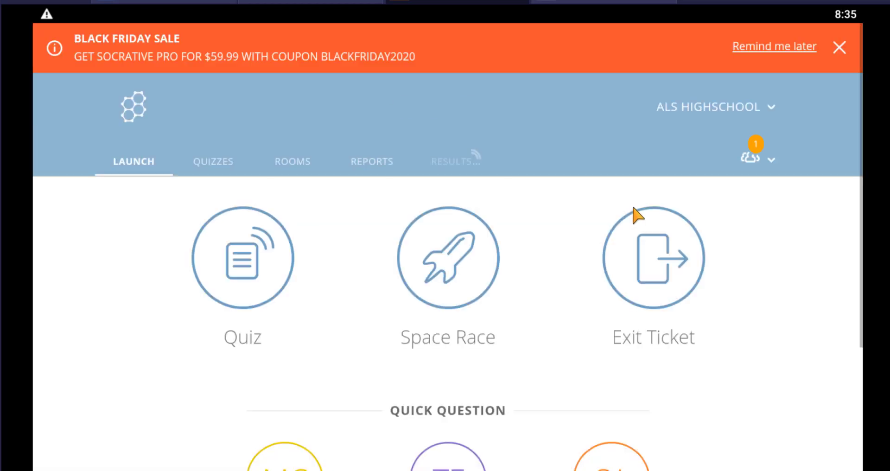
Dismiss the Black Friday sale banner on the teacher's page.
left_click(835, 41)
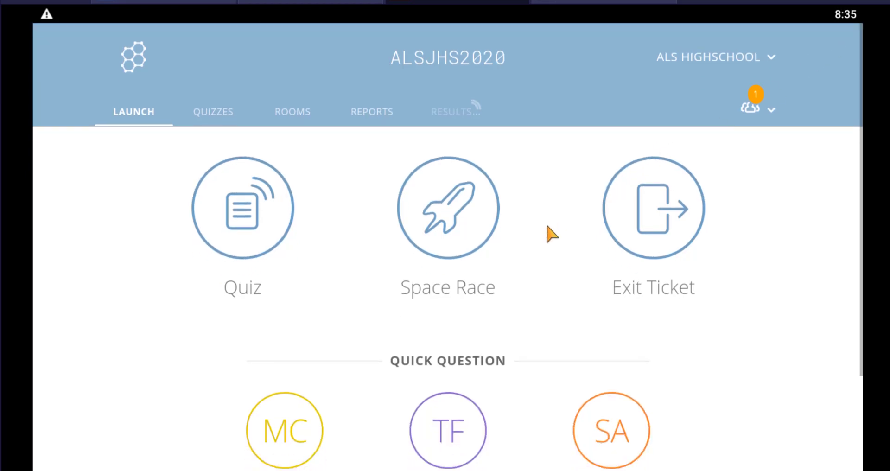
scroll(551, 232, "down", 3)
scroll(550, 239, "up", 3)
left_click(575, 1)
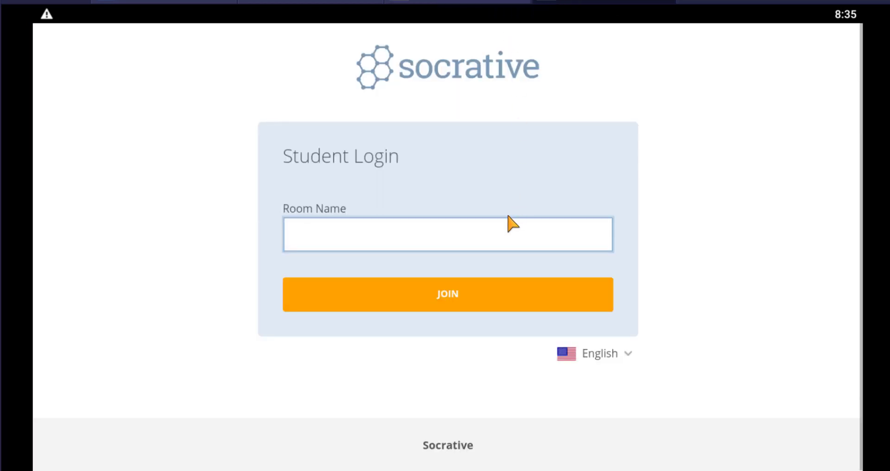
left_click(477, 239)
key("Caps_Lock")
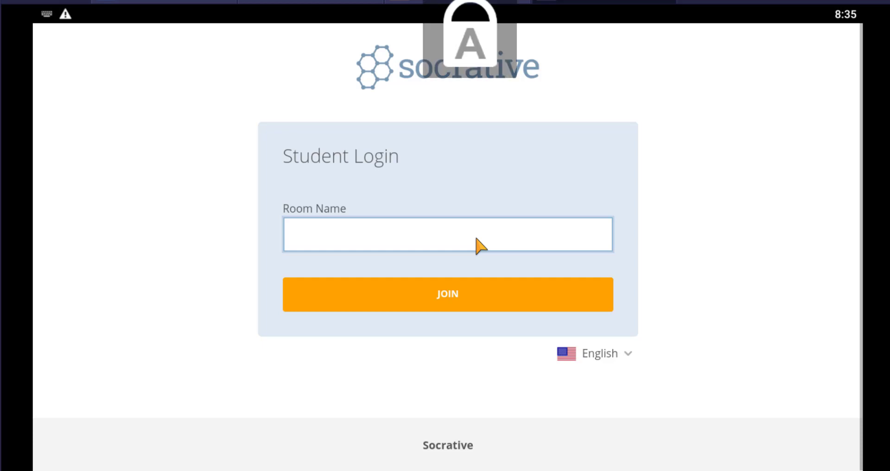
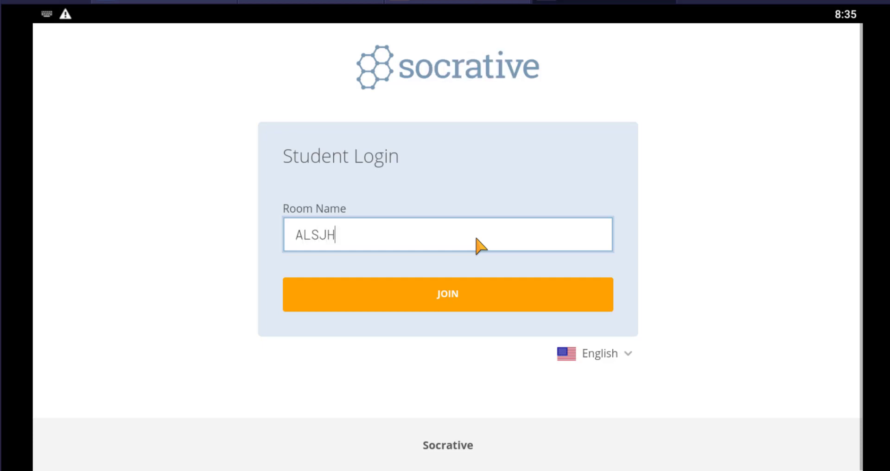
left_click(503, 295)
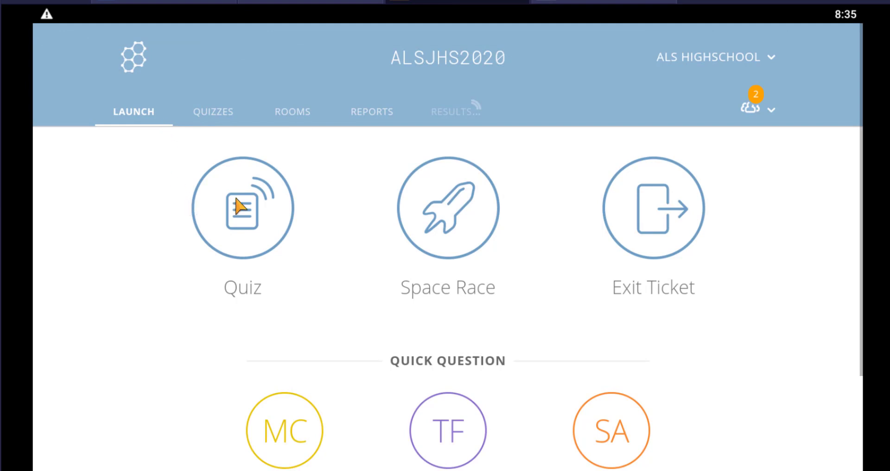
Start FLT-Junior High School with Instant Feedback, question feedback off and final score on.
left_click(292, 209)
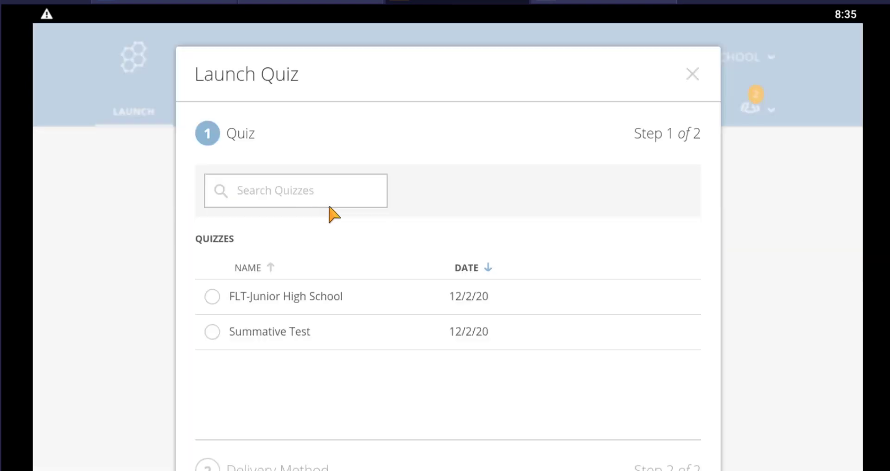
left_click(223, 297)
scroll(587, 268, "down", 3)
left_click(649, 423)
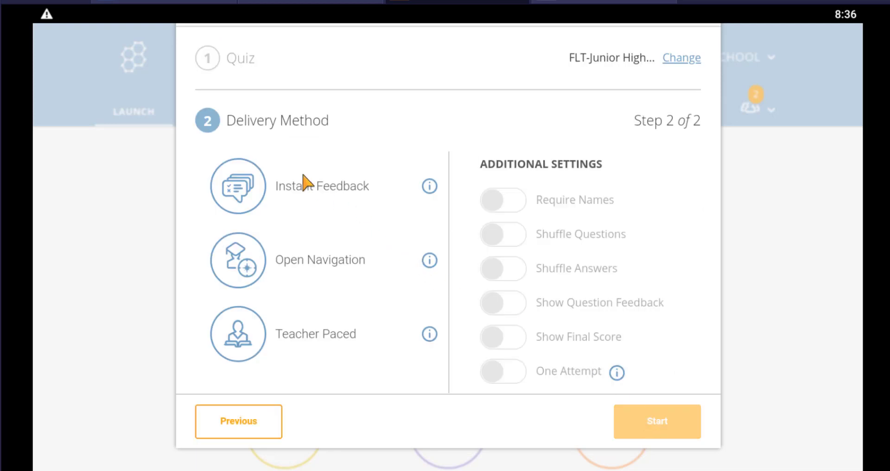
left_click(254, 181)
left_click(514, 304)
left_click(513, 338)
left_click(658, 430)
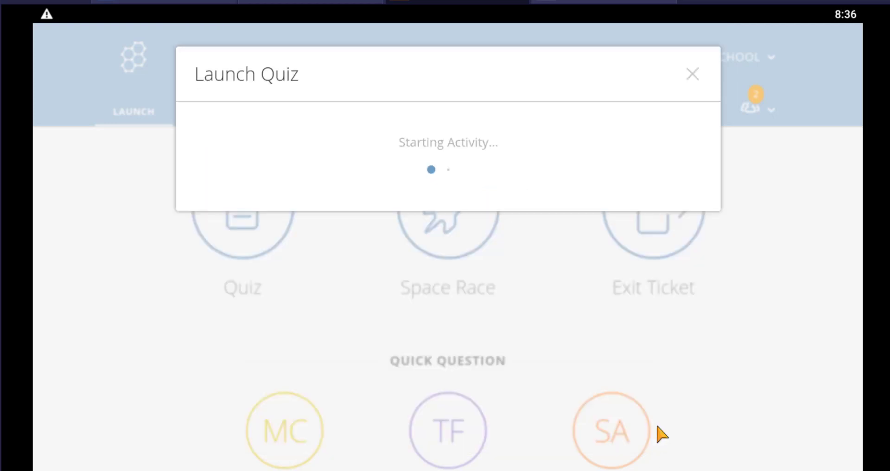
key("alt+Tab")
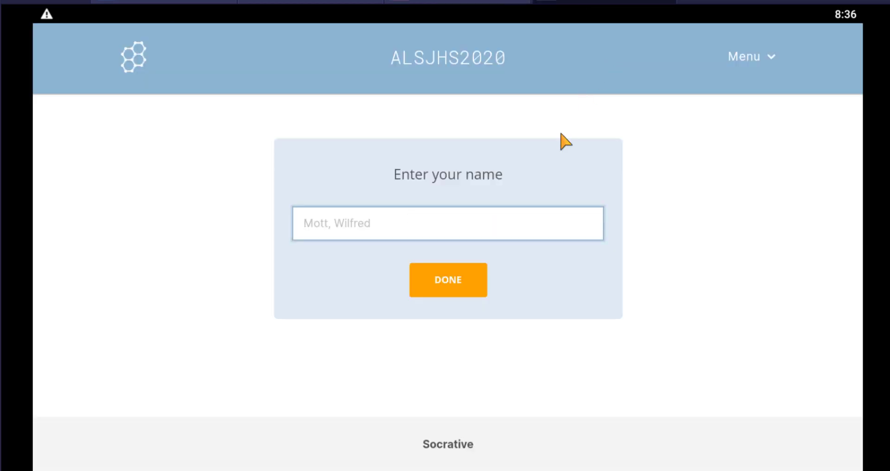
Enter the student's name and choose answer B on question 1.
left_click(450, 225)
type("AMIRAH")
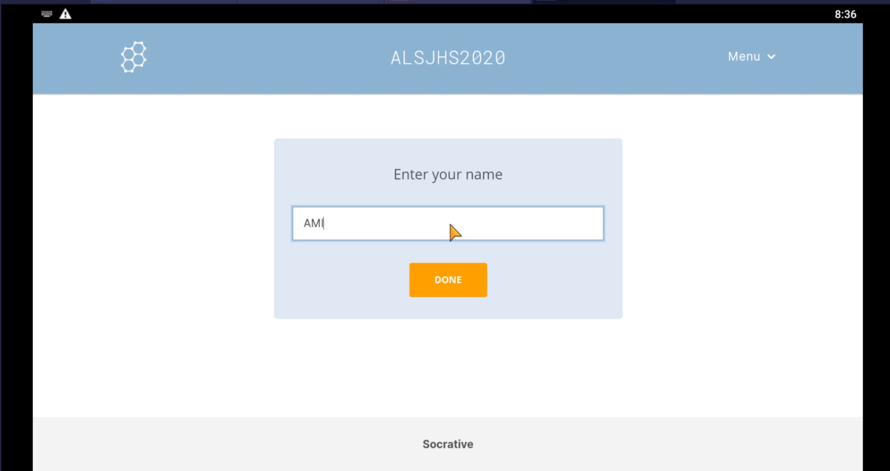
key("Return")
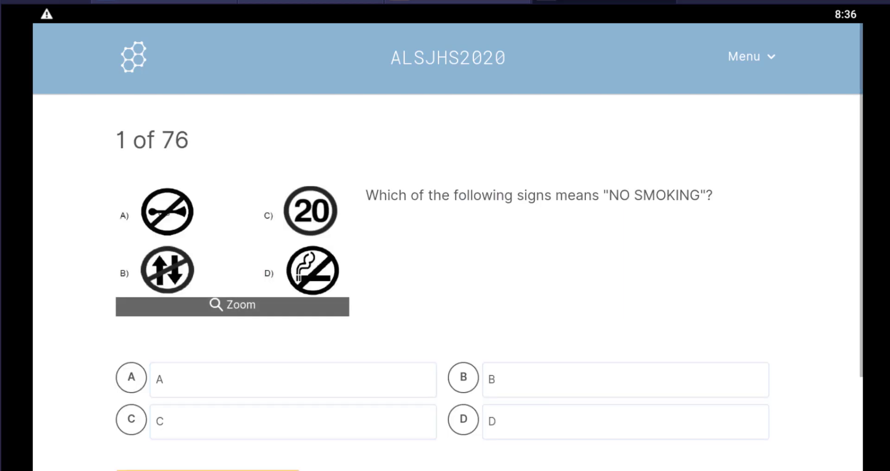
scroll(731, 278, "down", 3)
left_click_drag(737, 319, 721, 310)
left_click_drag(724, 244, 721, 312)
left_click(719, 315)
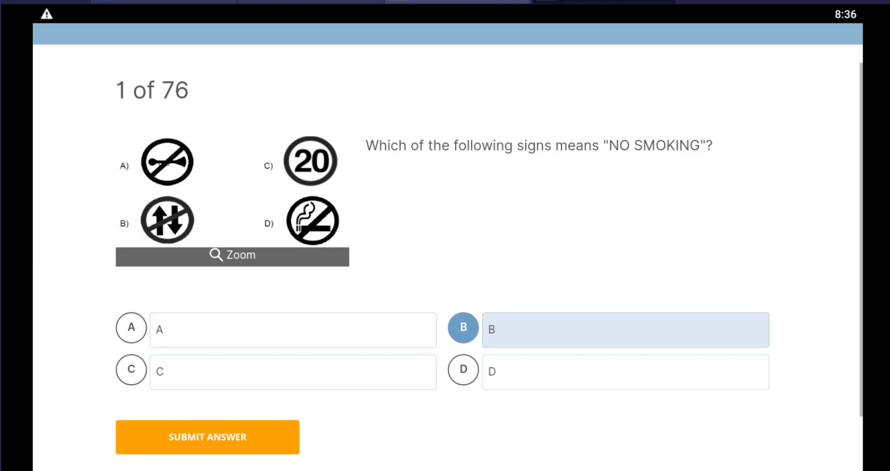
Compare the student's question 1 with the teacher's live results, ending on the results.
left_click(559, 2)
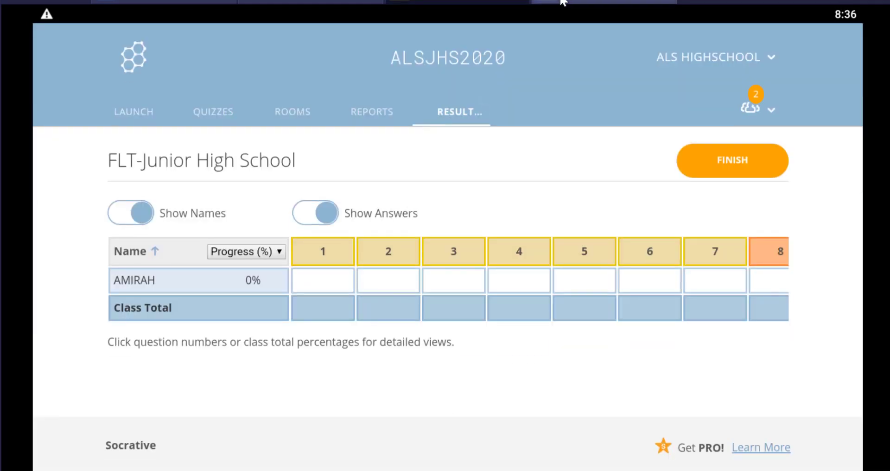
left_click(482, 2)
left_click(541, 2)
left_click(489, 2)
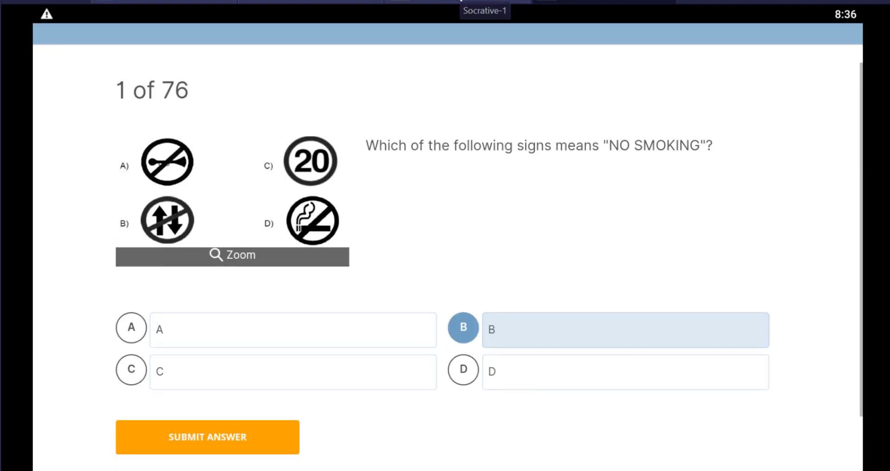
left_click(540, 2)
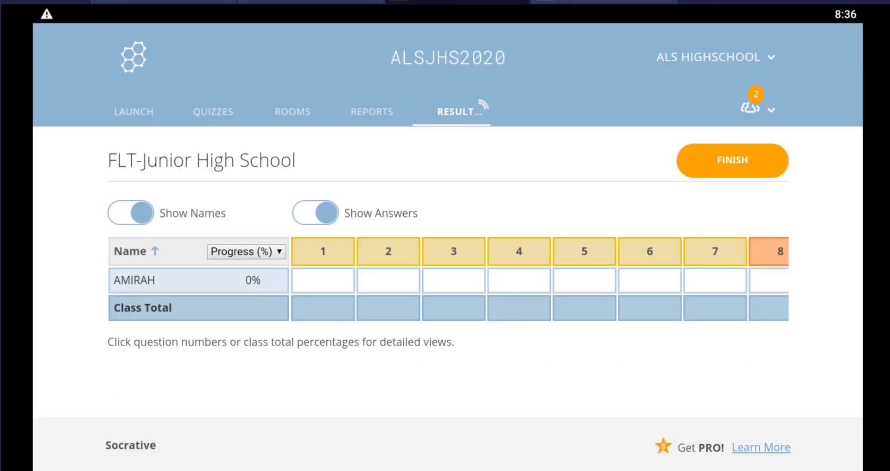